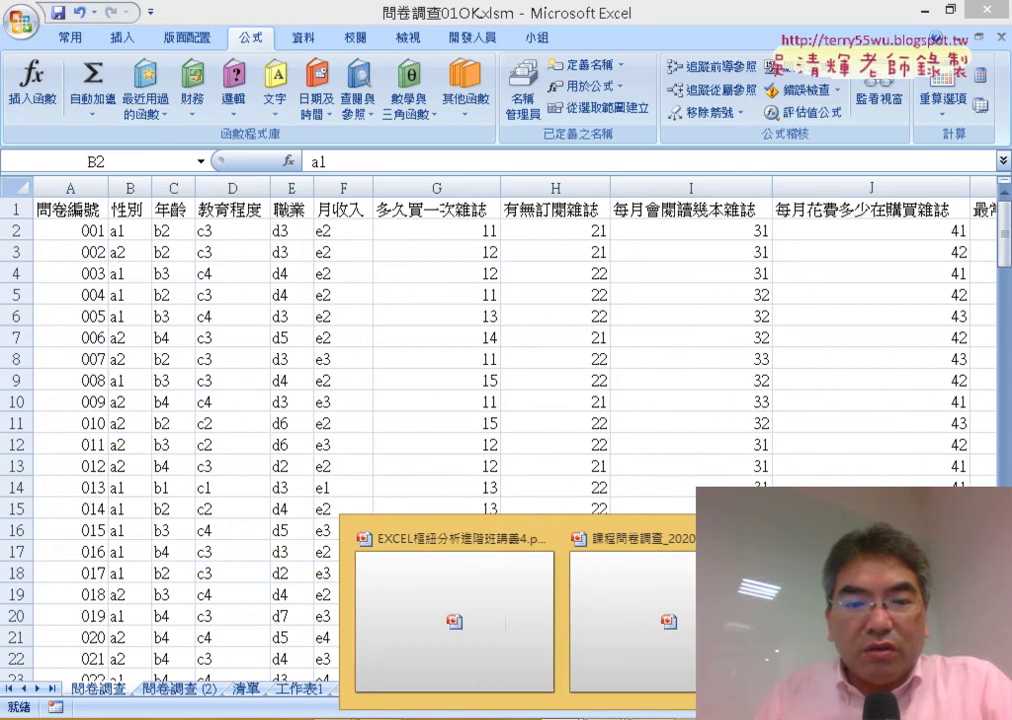
# On slide 72, underline 定義名稱與VLOOKUP函數 and INDIRECT函數 in red ink, then erase all ink.
pyautogui.click(400, 486)
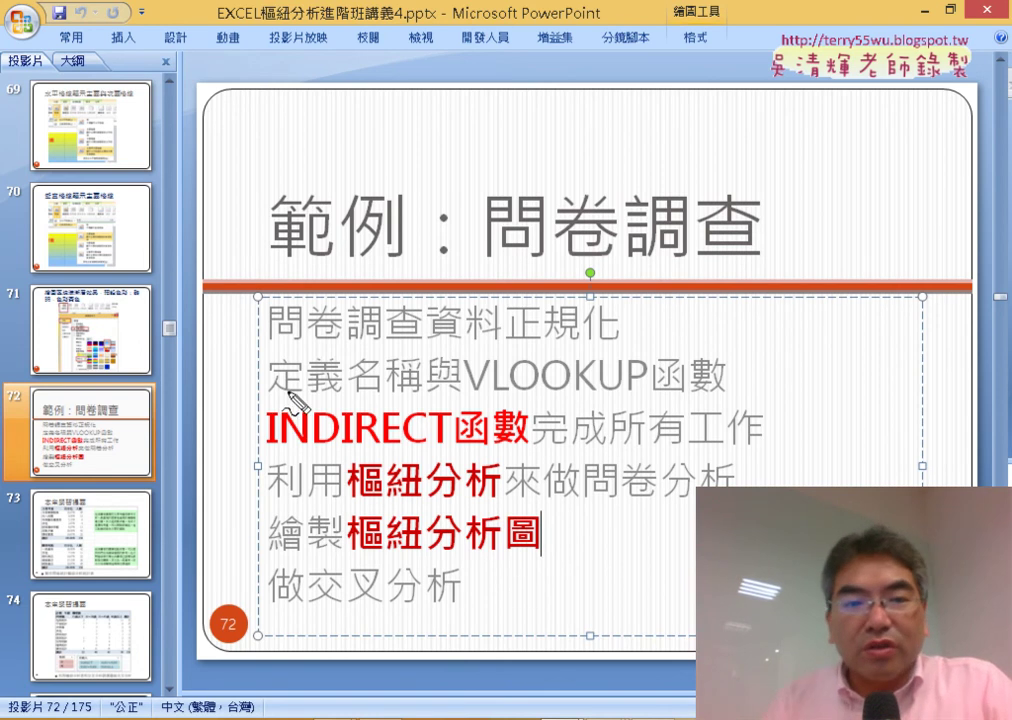
pyautogui.moveTo(288, 390); pyautogui.dragTo(712, 396)
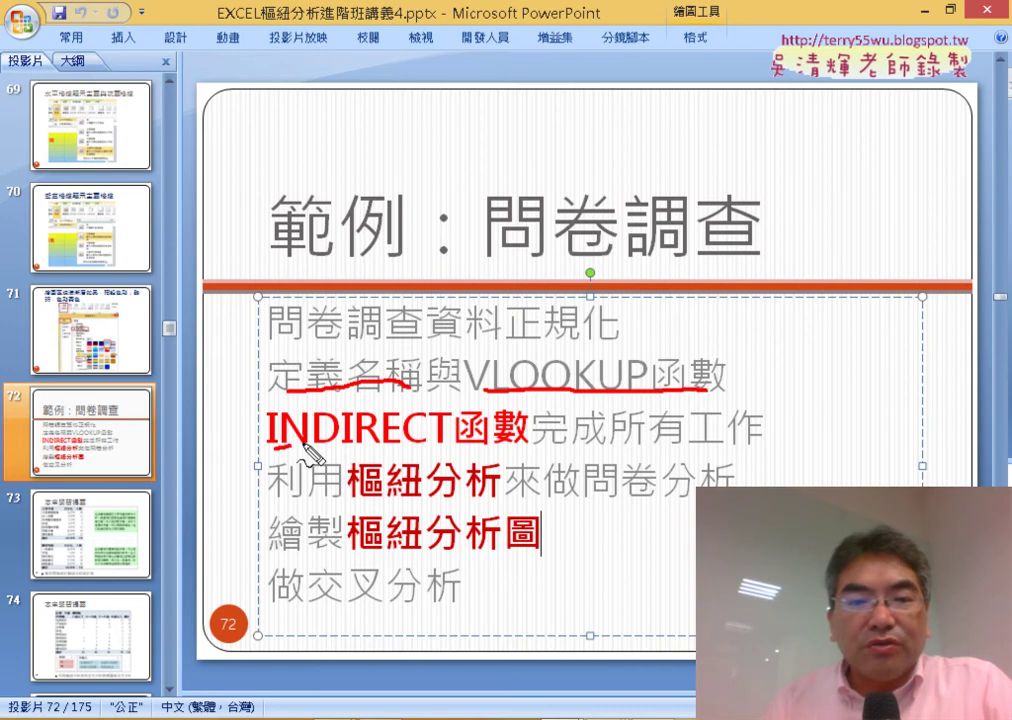
pyautogui.moveTo(270, 430); pyautogui.dragTo(520, 438)
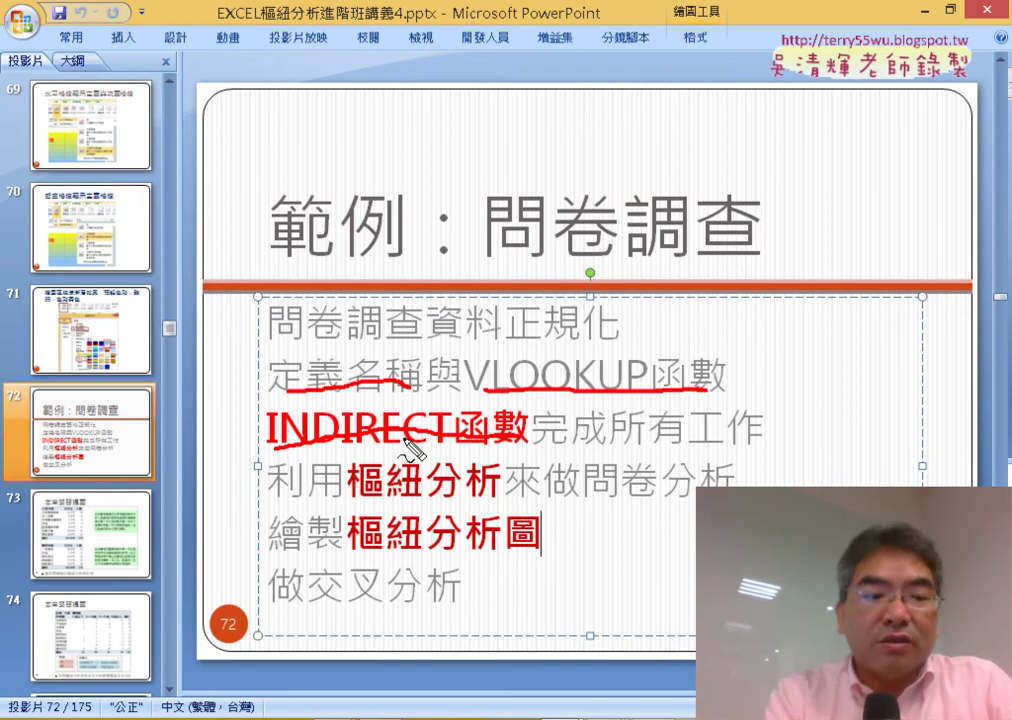
pyautogui.press('Escape')
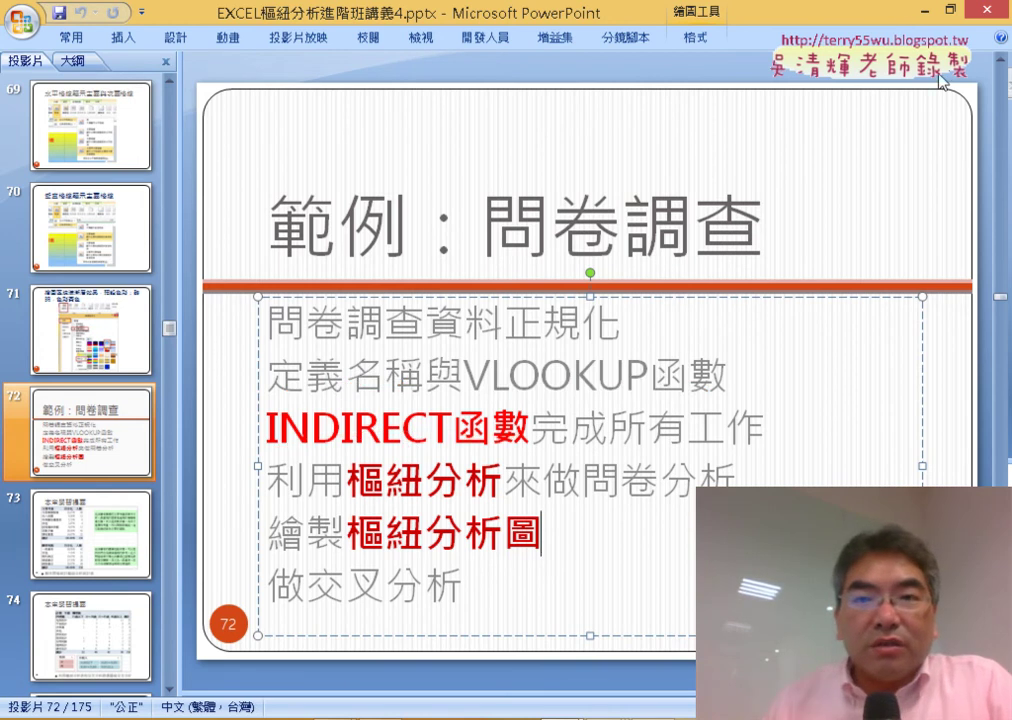
# Return to the survey workbook and briefly view the 清單 lookup sheet before going back to 問卷調查.
pyautogui.click(925, 8)
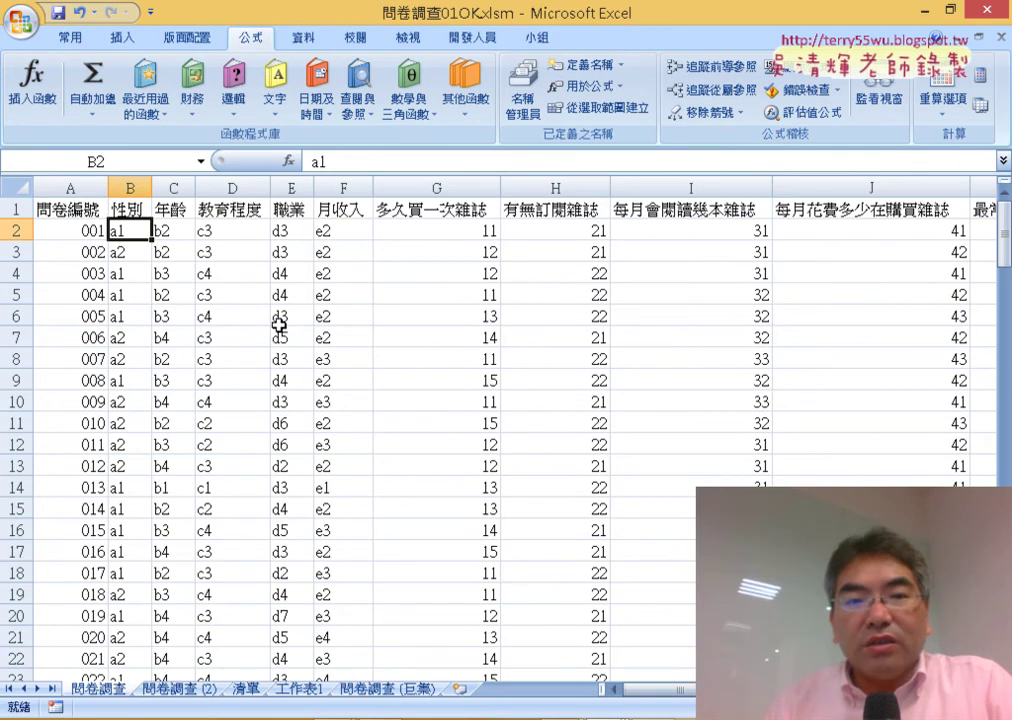
pyautogui.click(133, 252)
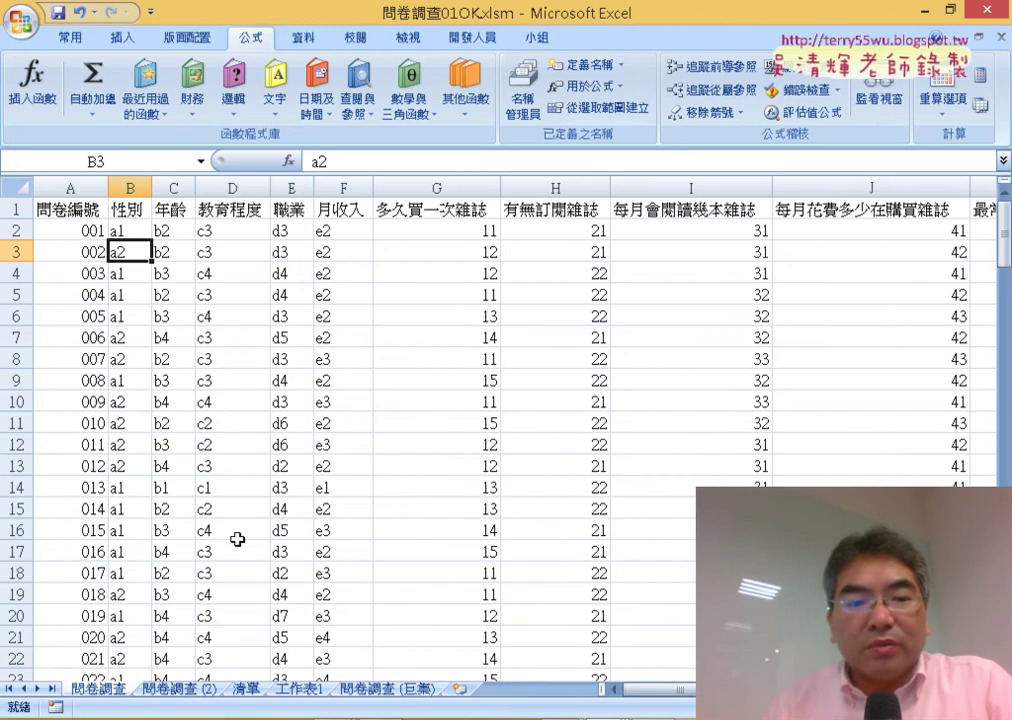
pyautogui.click(248, 689)
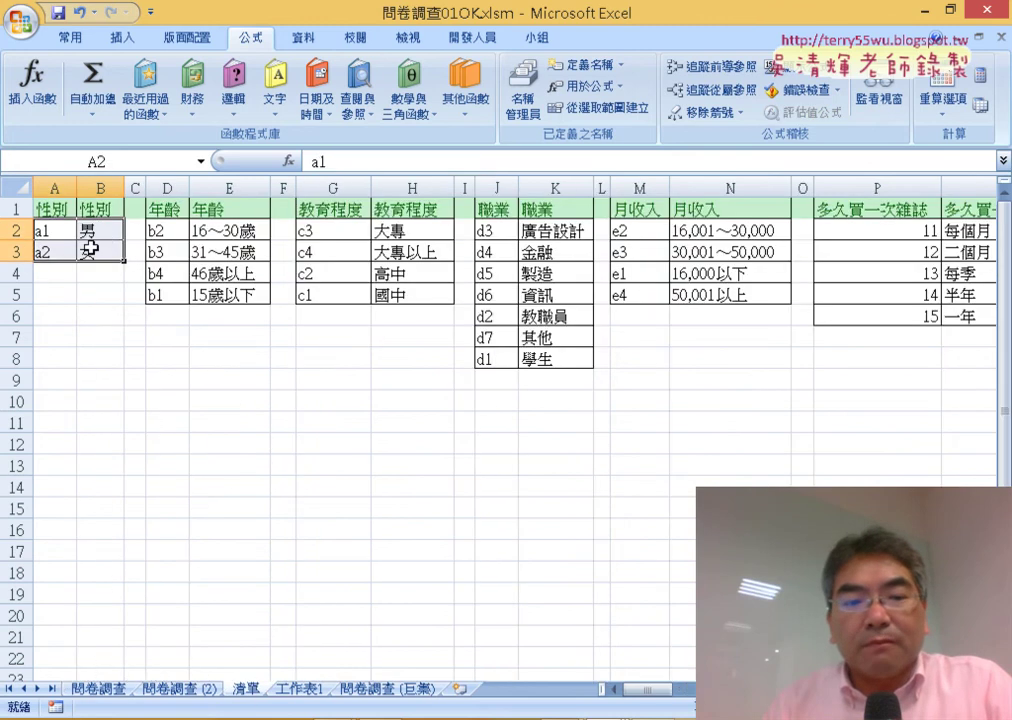
pyautogui.click(100, 689)
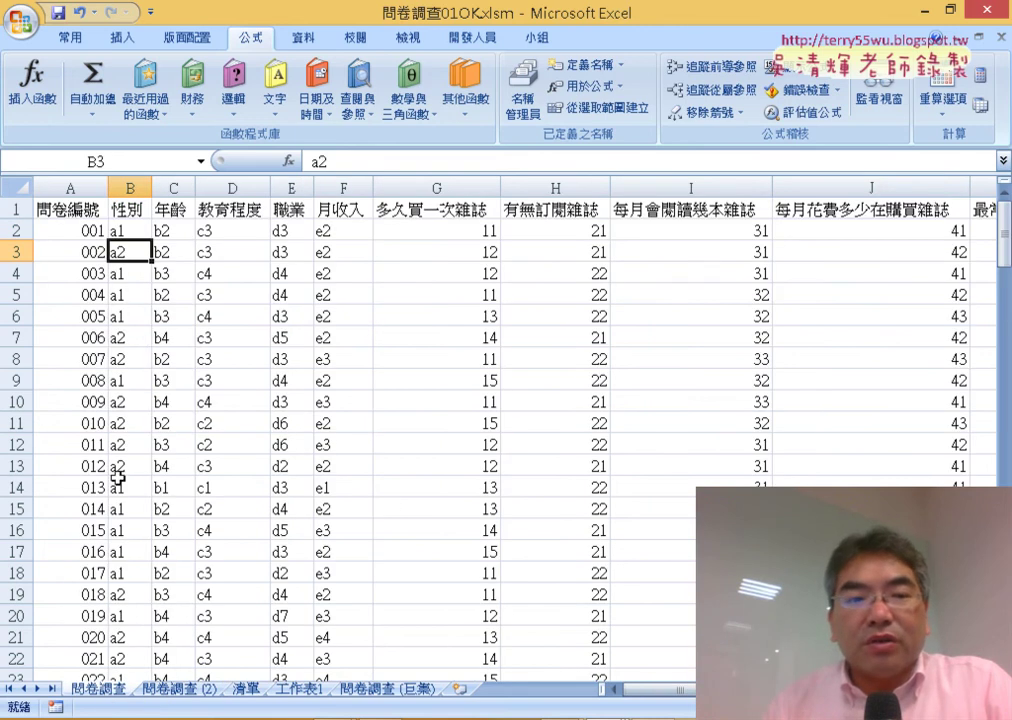
# Select the coded answers B2:O151, clear them, then undo the clear.
pyautogui.click(122, 231)
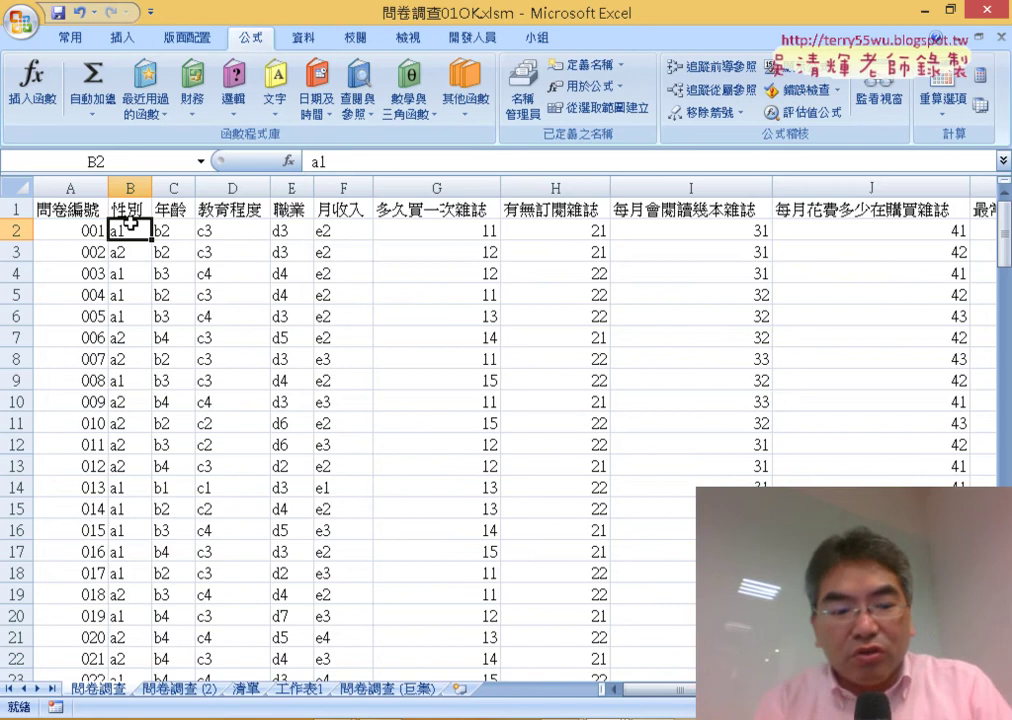
pyautogui.hotkey('ctrl', 'shift', 'Right')
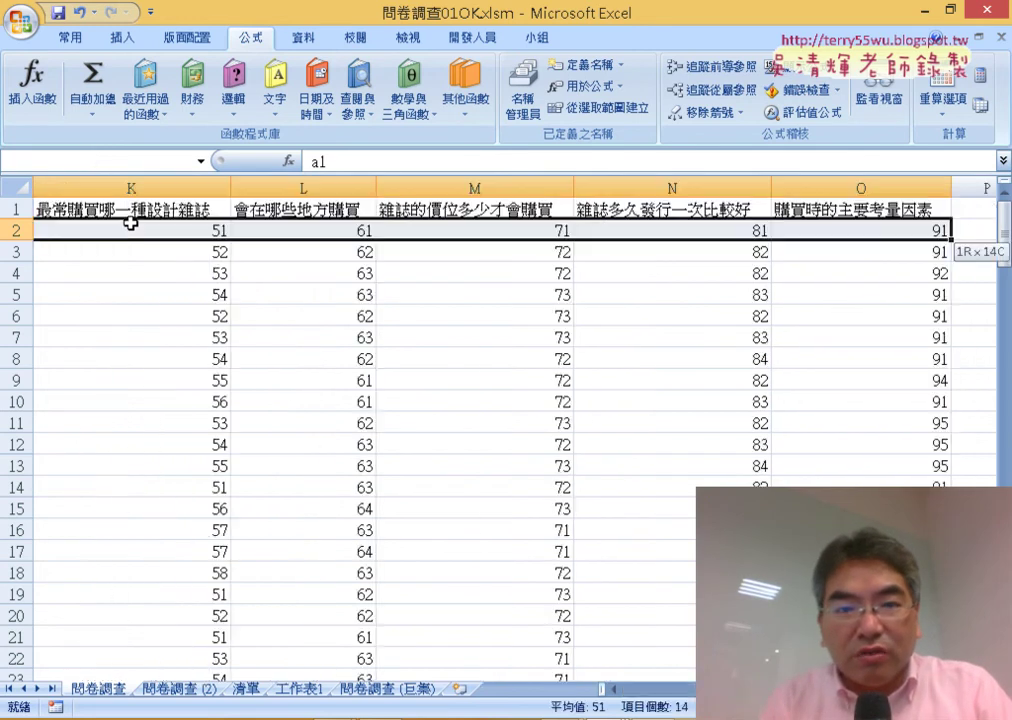
pyautogui.hotkey('ctrl', 'shift', 'Down')
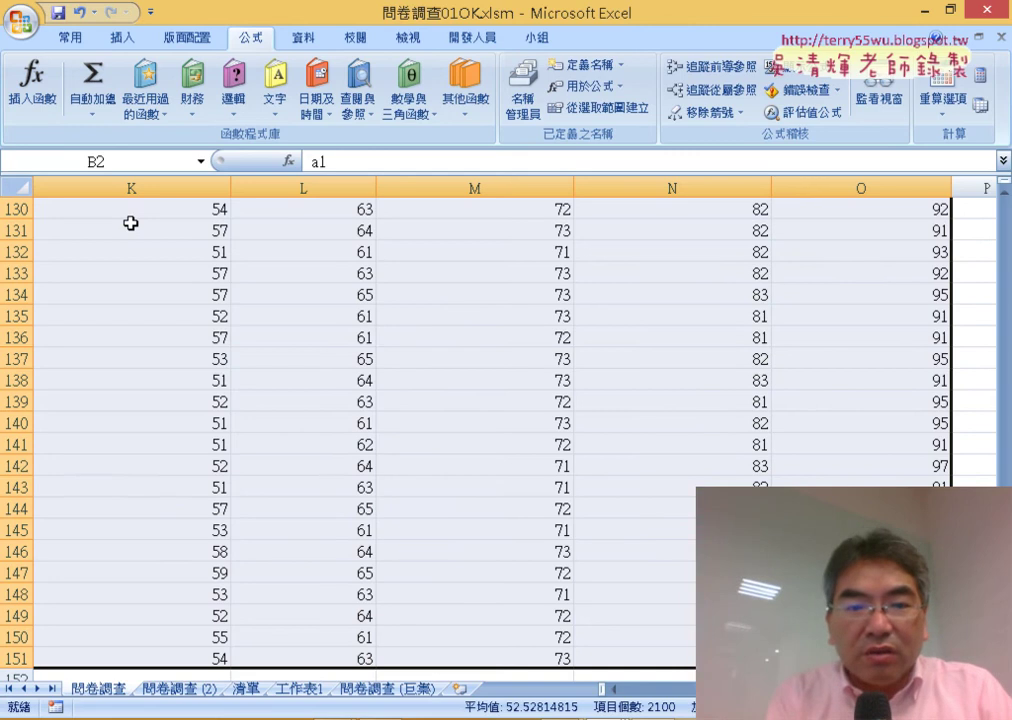
pyautogui.hotkey('ctrl', 'Home')
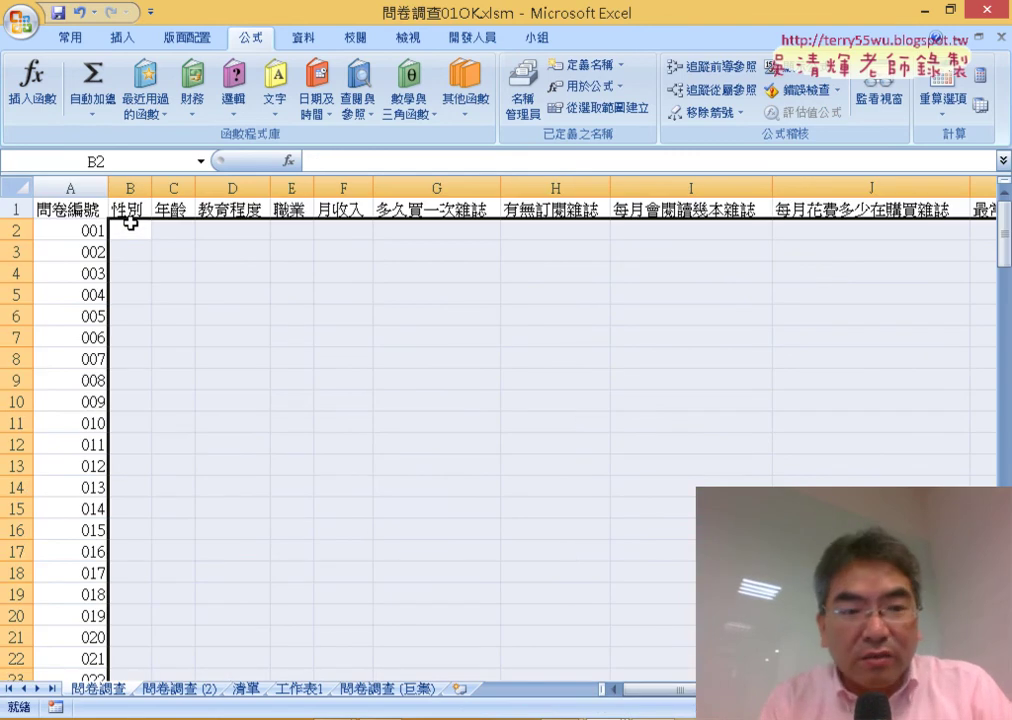
pyautogui.hotkey('ctrl', 'z')
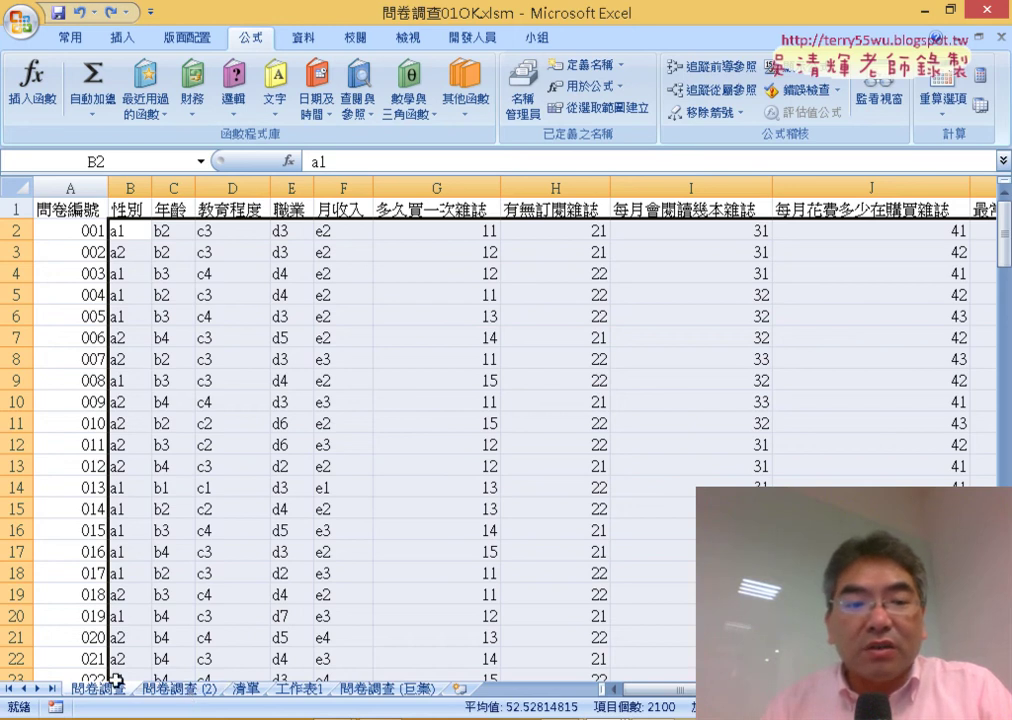
# Delete the old 問卷調查 (2) sheet and Ctrl-drag the 問卷調查 tab to create a copy.
pyautogui.click(186, 694)
pyautogui.rightClick(183, 700)
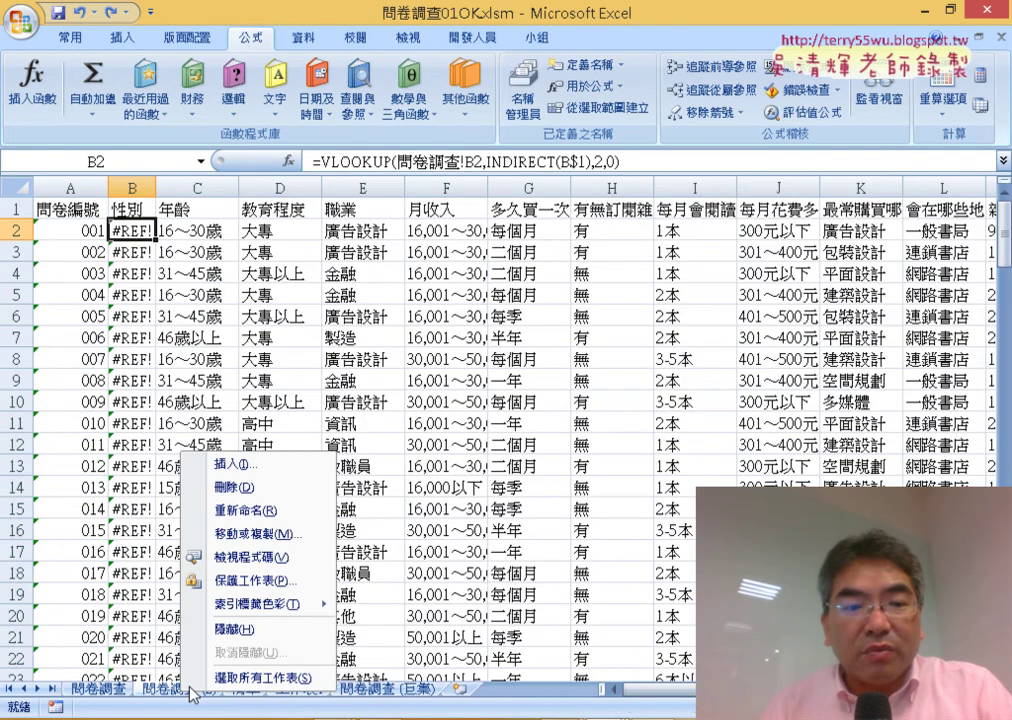
pyautogui.click(283, 487)
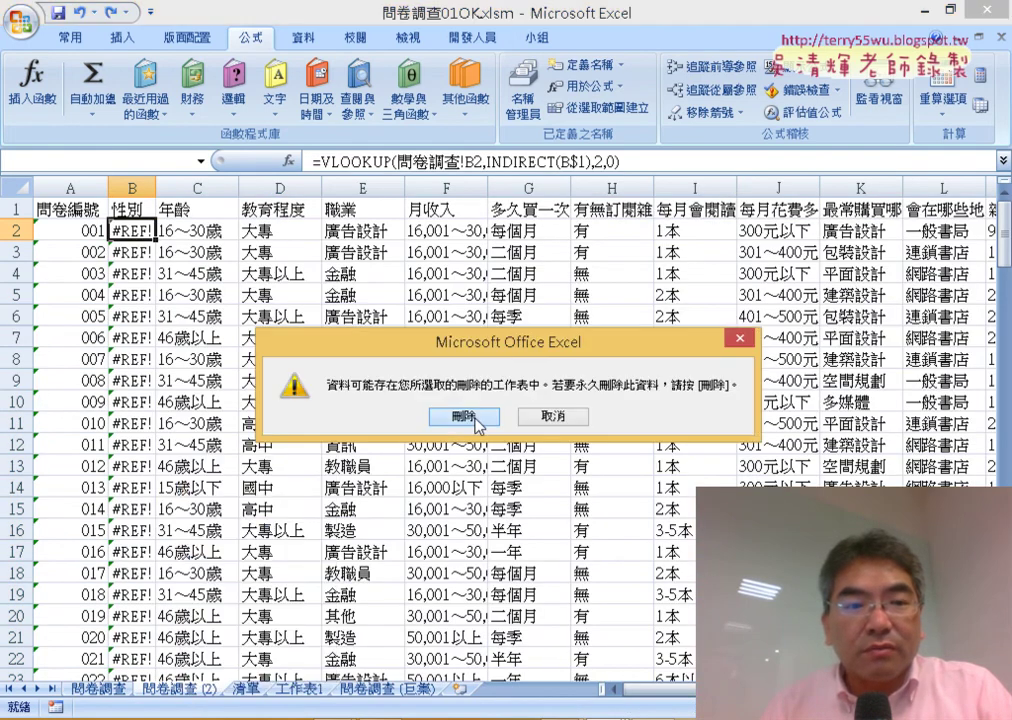
pyautogui.click(463, 416)
pyautogui.click(100, 690)
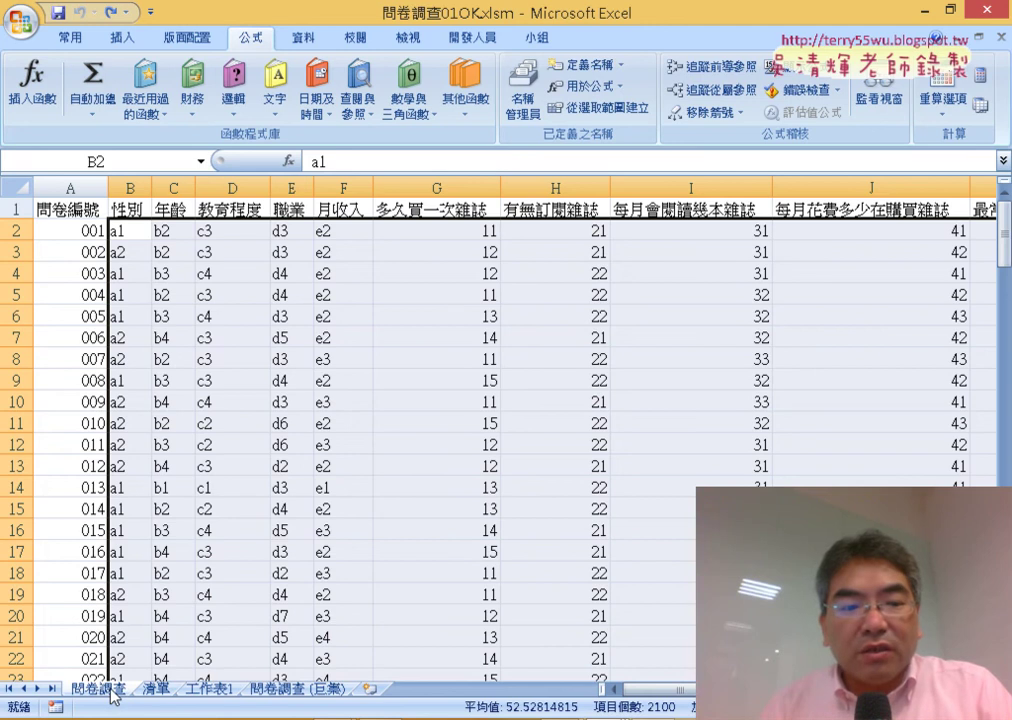
pyautogui.moveTo(118, 694); pyautogui.dragTo(156, 694)
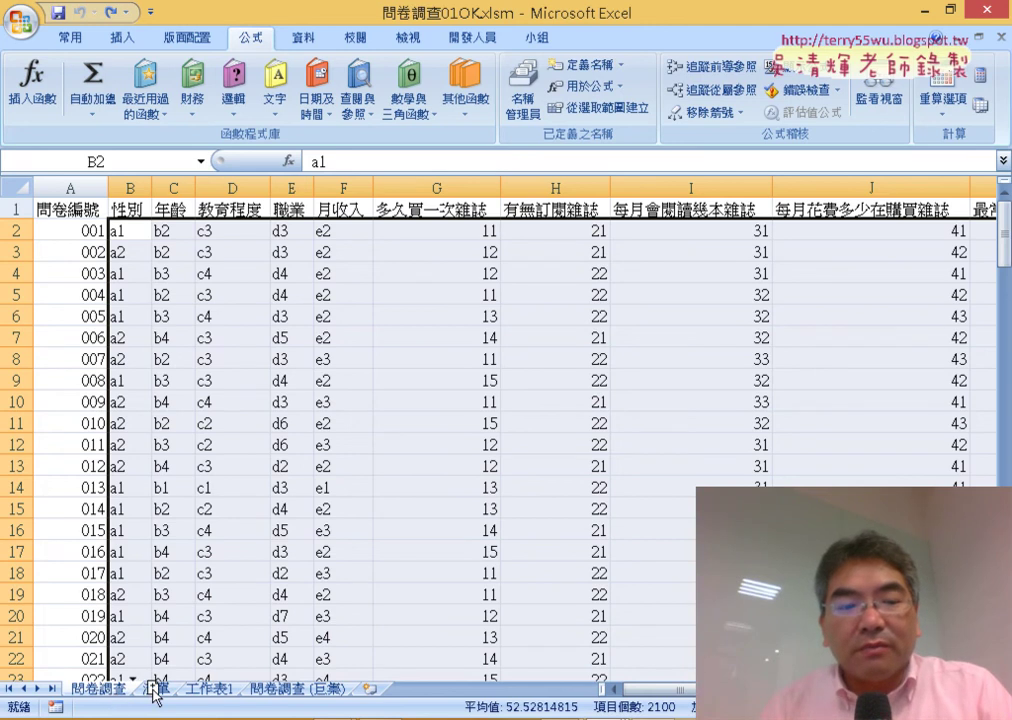
pyautogui.moveTo(156, 694); pyautogui.dragTo(158, 695)
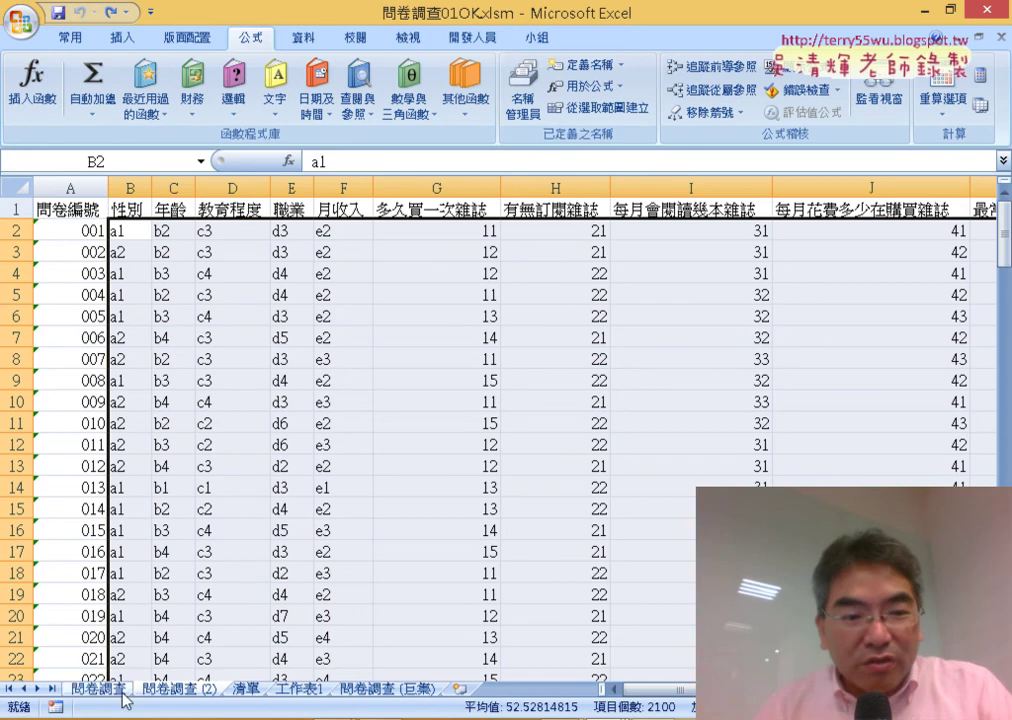
# Delete that copy, make another fresh copy of 問卷調查, and compare the two sheets.
pyautogui.rightClick(174, 690)
pyautogui.click(227, 488)
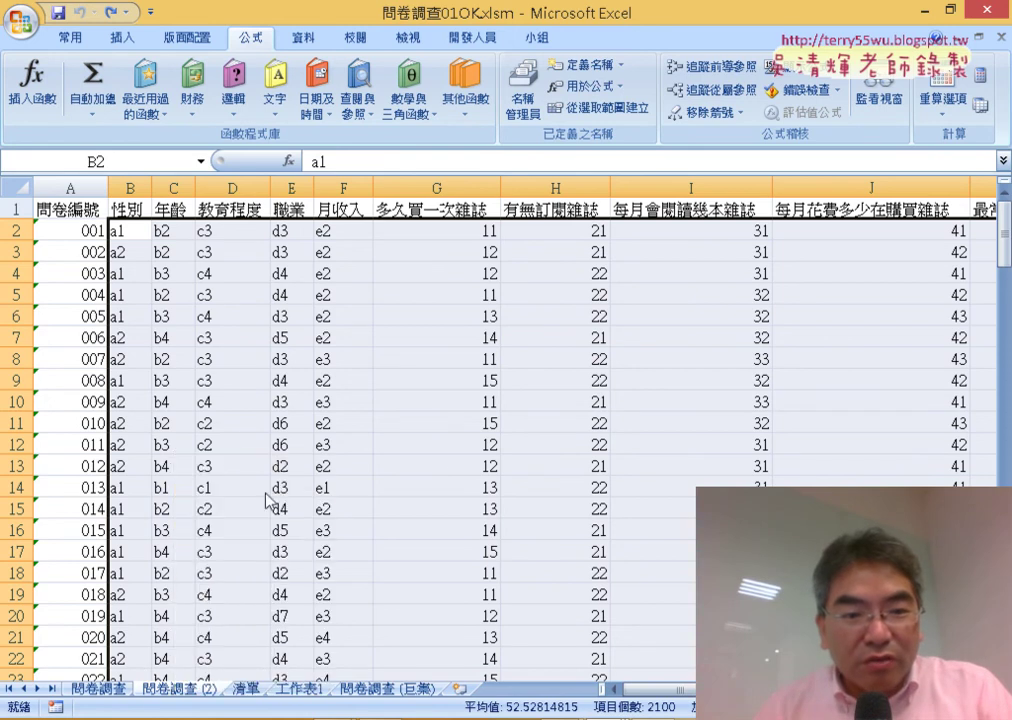
pyautogui.click(466, 418)
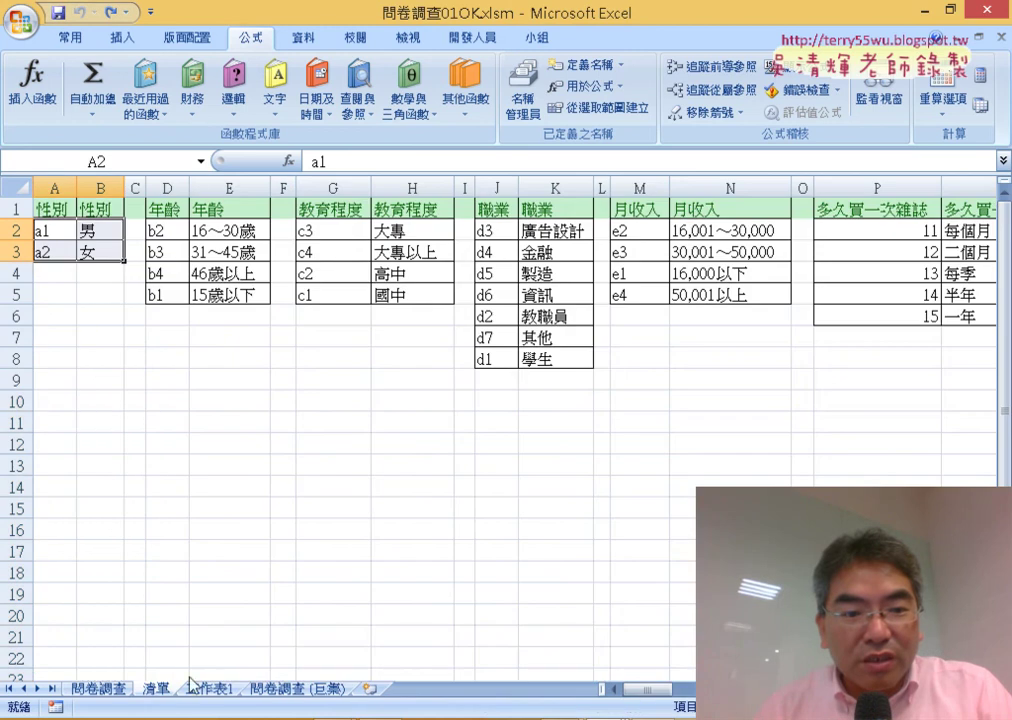
pyautogui.click(100, 690)
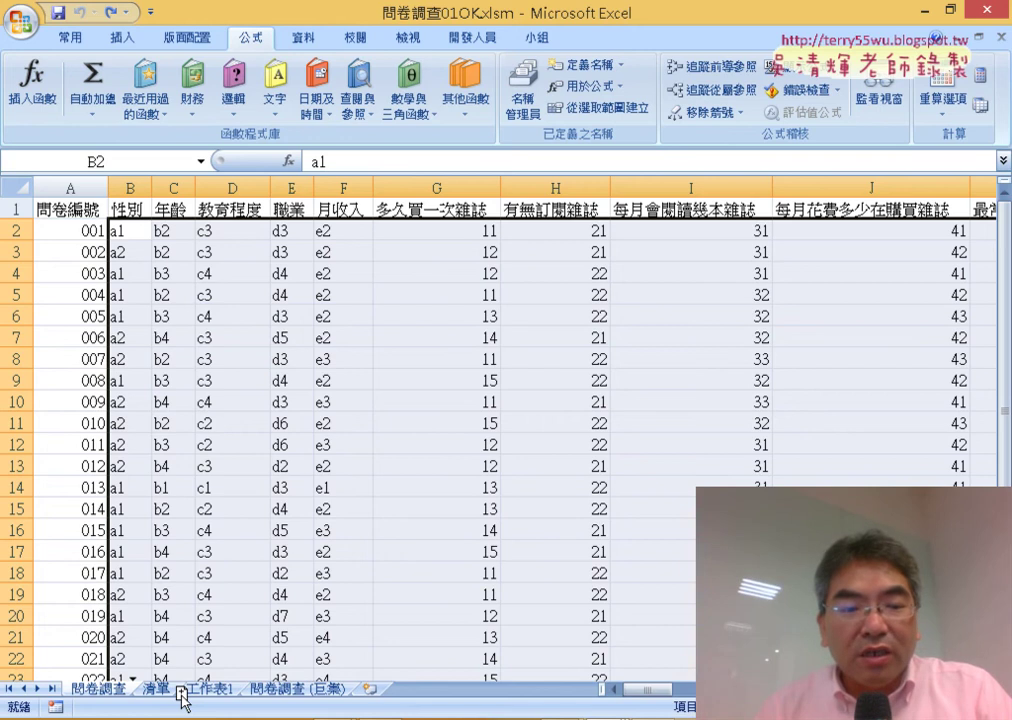
pyautogui.moveTo(183, 700); pyautogui.dragTo(185, 703)
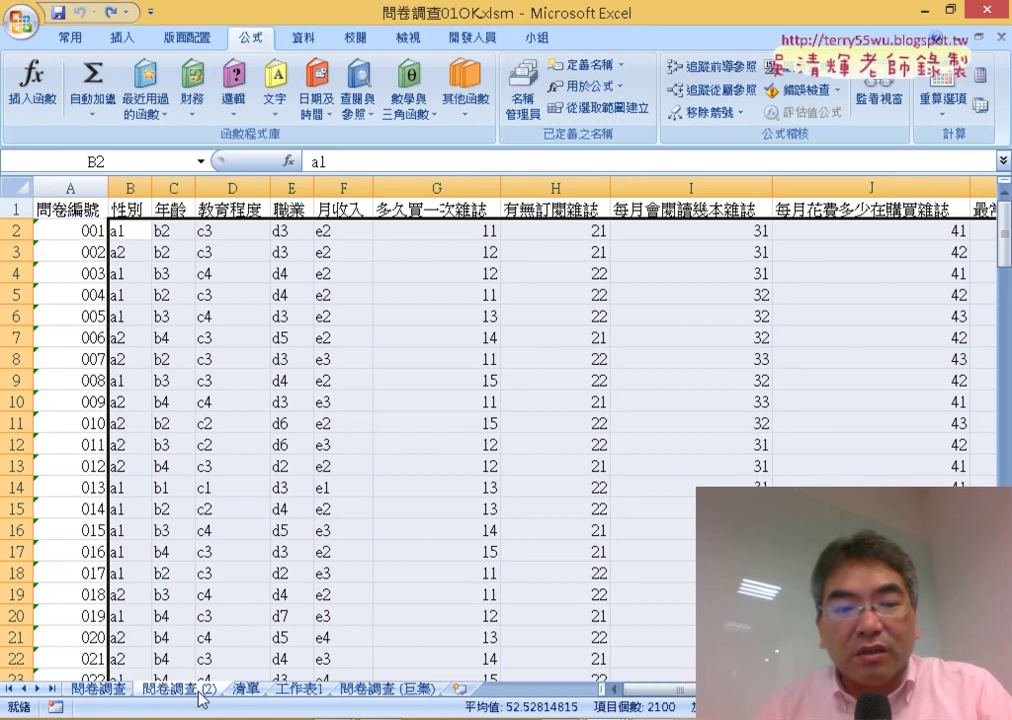
pyautogui.click(93, 701)
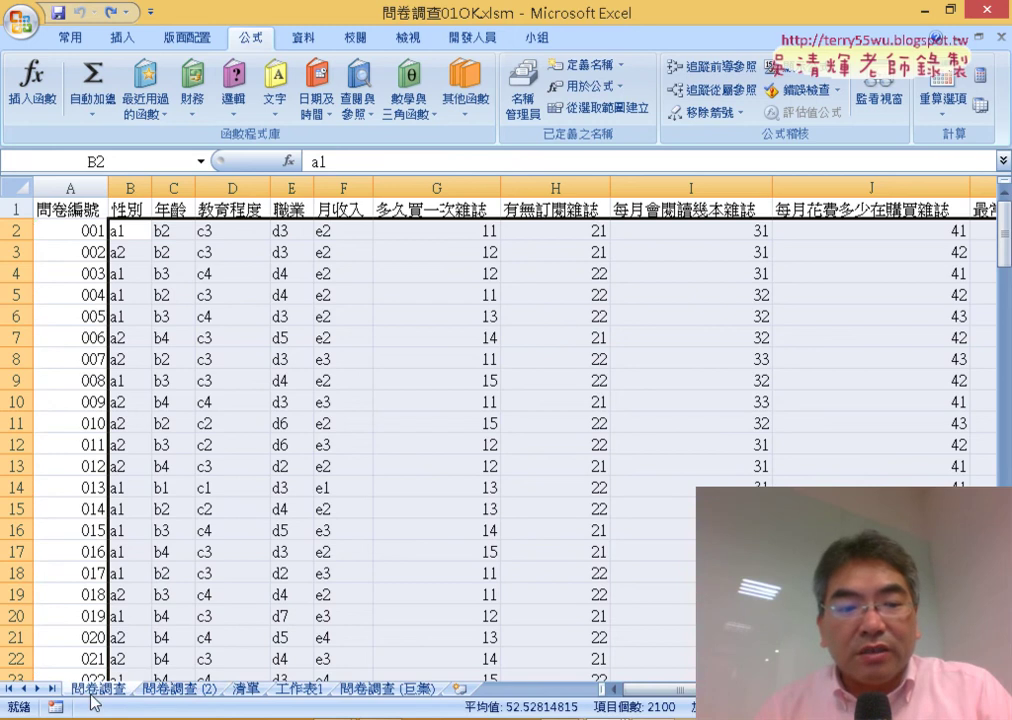
pyautogui.click(193, 700)
# On 問卷調查 (2), select the answer range B2:O151, empty it, and return to B2.
pyautogui.click(215, 551)
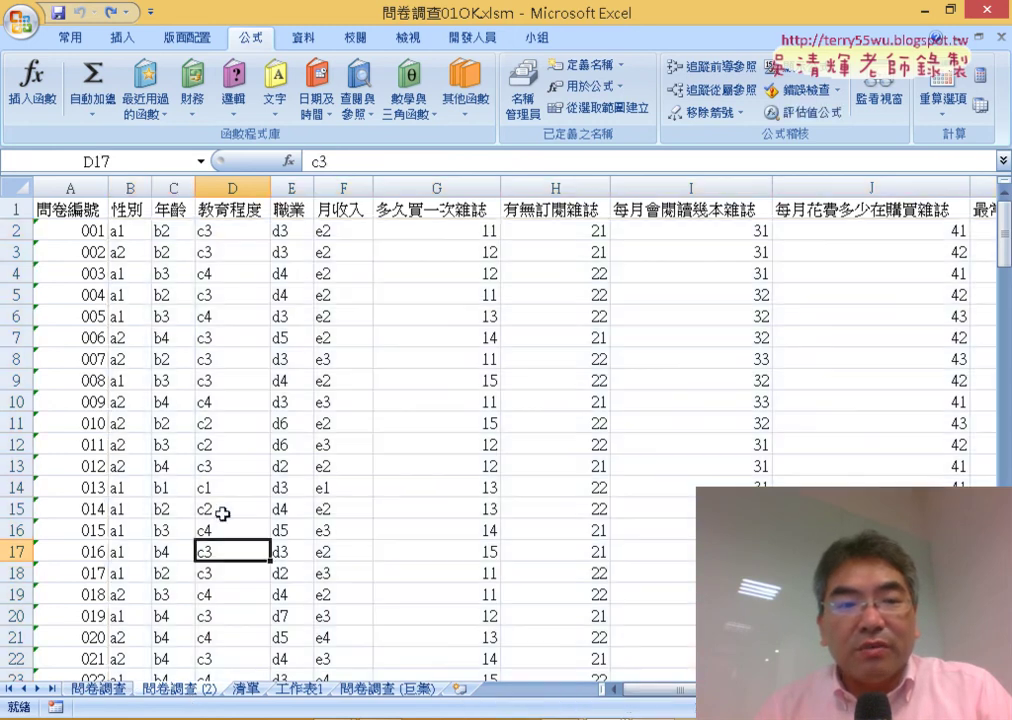
pyautogui.click(125, 230)
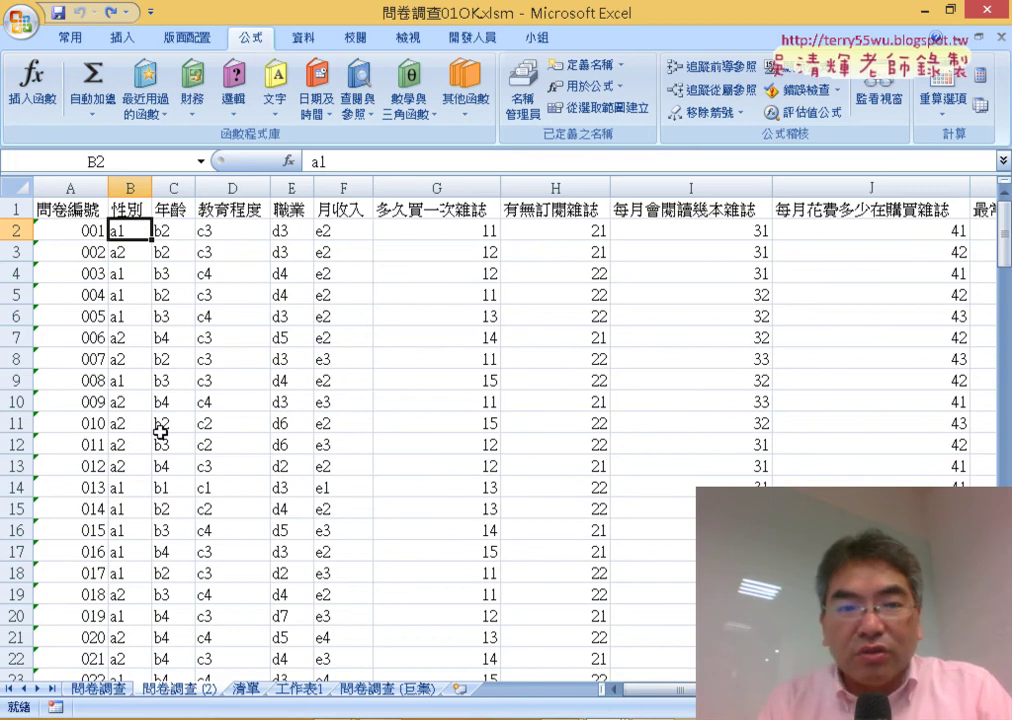
pyautogui.hotkey('ctrl', 'shift', 'Right')
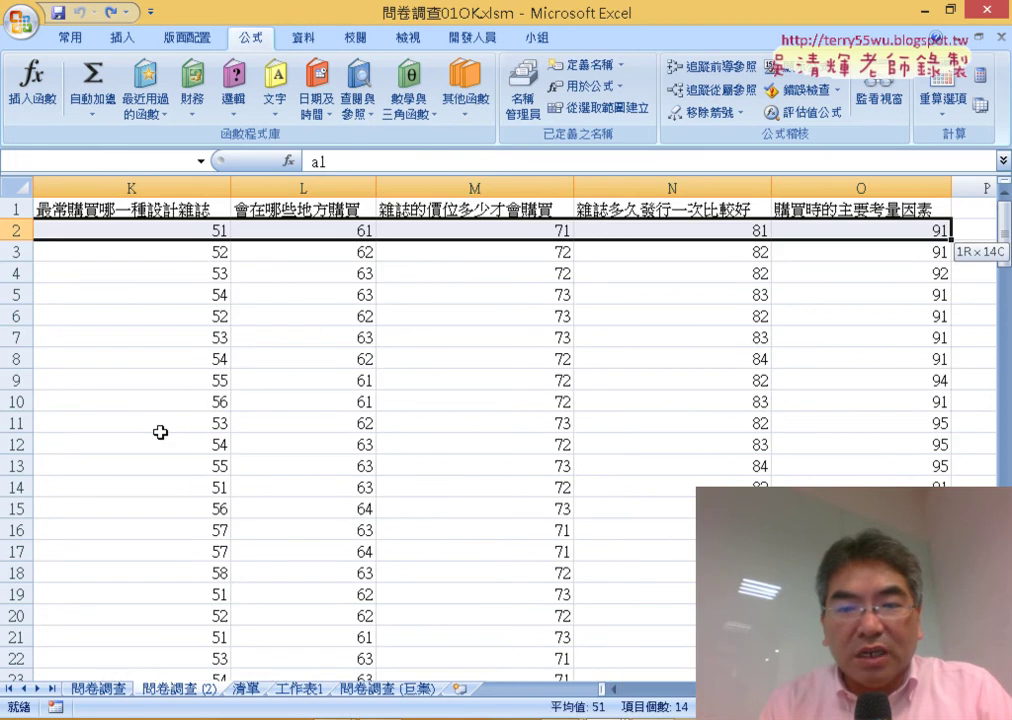
pyautogui.hotkey('ctrl', 'shift', 'Down')
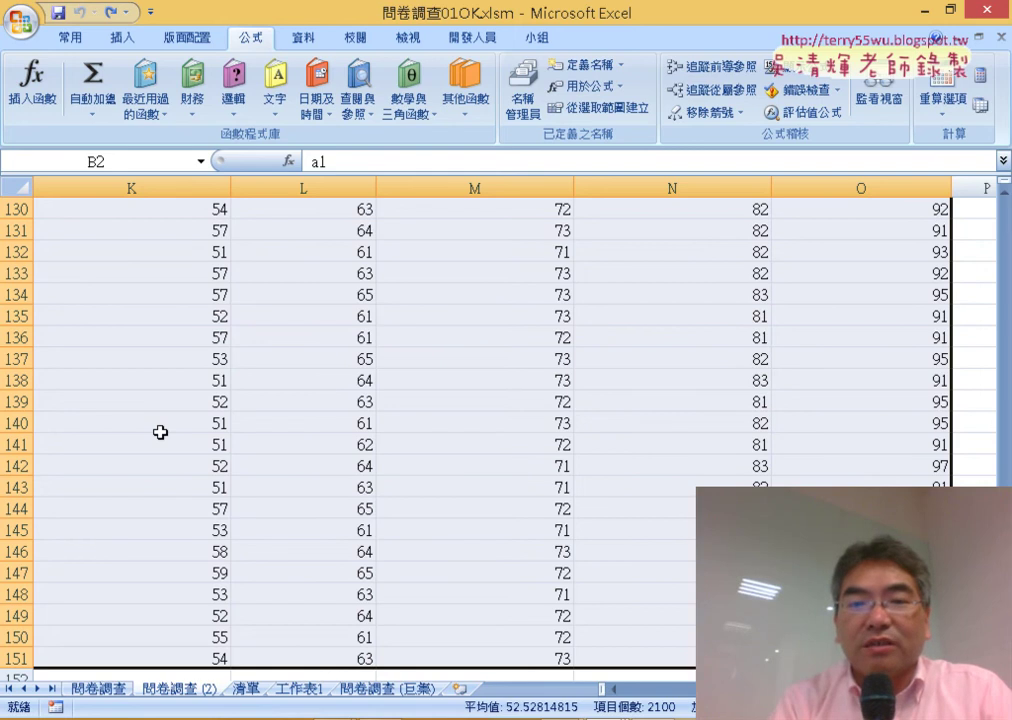
pyautogui.hotkey('ctrl', 'z')
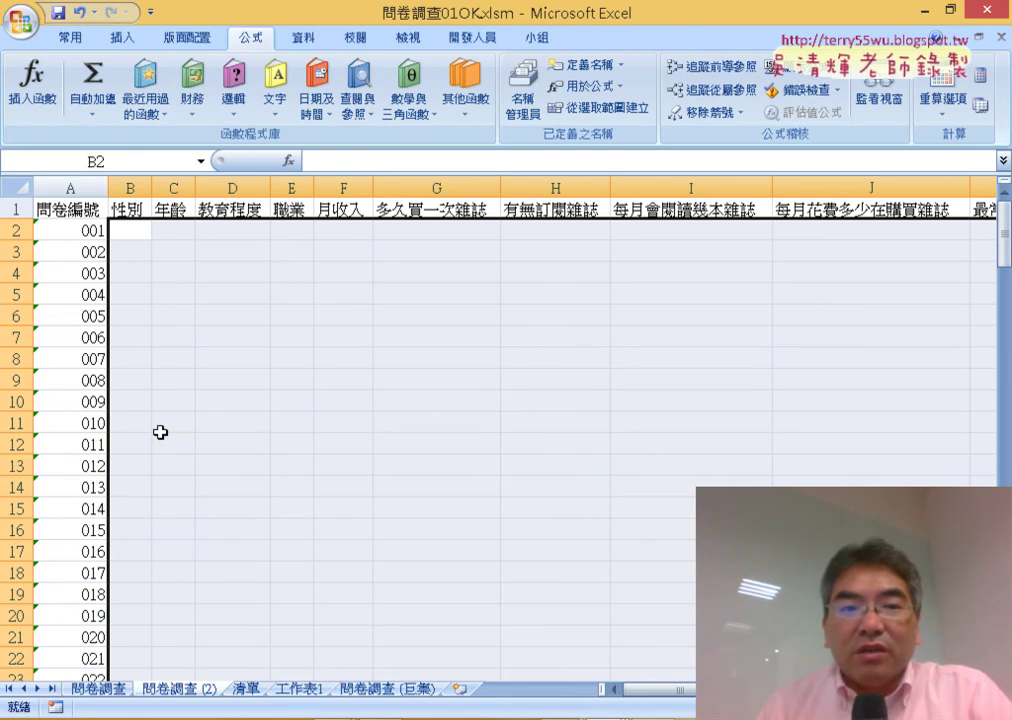
pyautogui.click(135, 231)
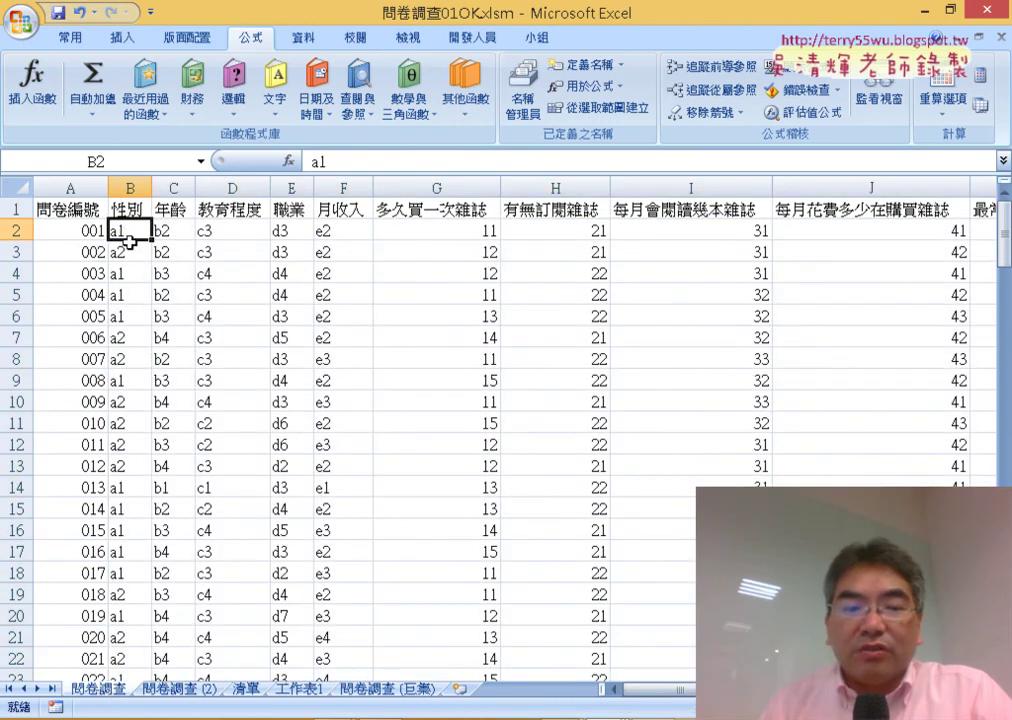
# On the 清單 sheet, select the gender table A2:B3 and review the other code-to-label tables.
pyautogui.click(245, 690)
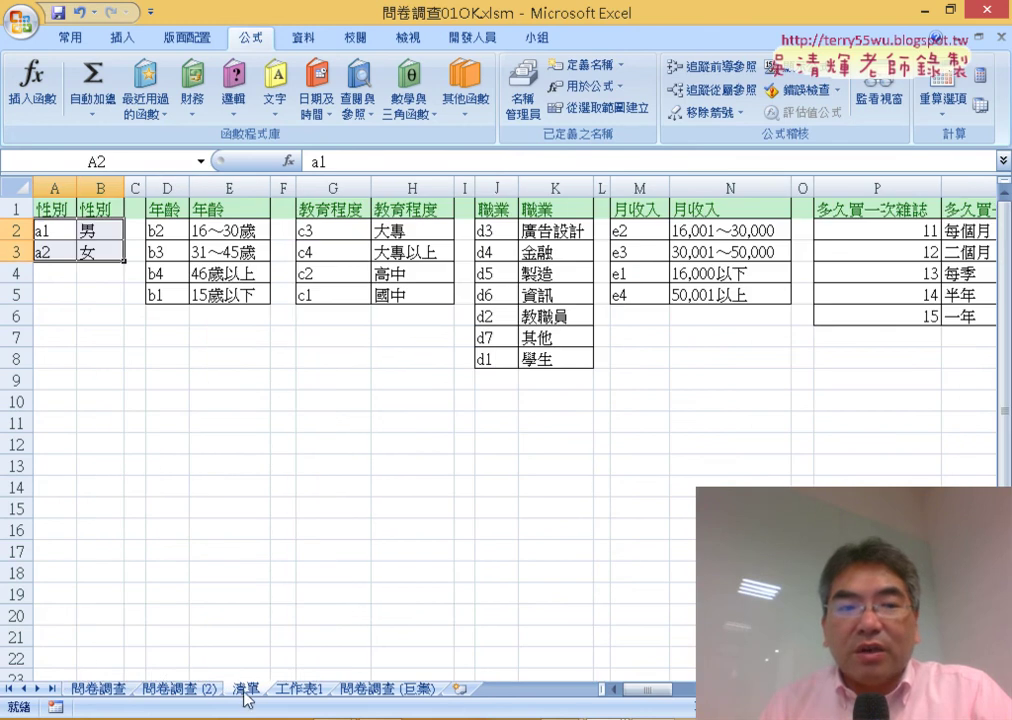
pyautogui.moveTo(52, 229); pyautogui.dragTo(104, 255)
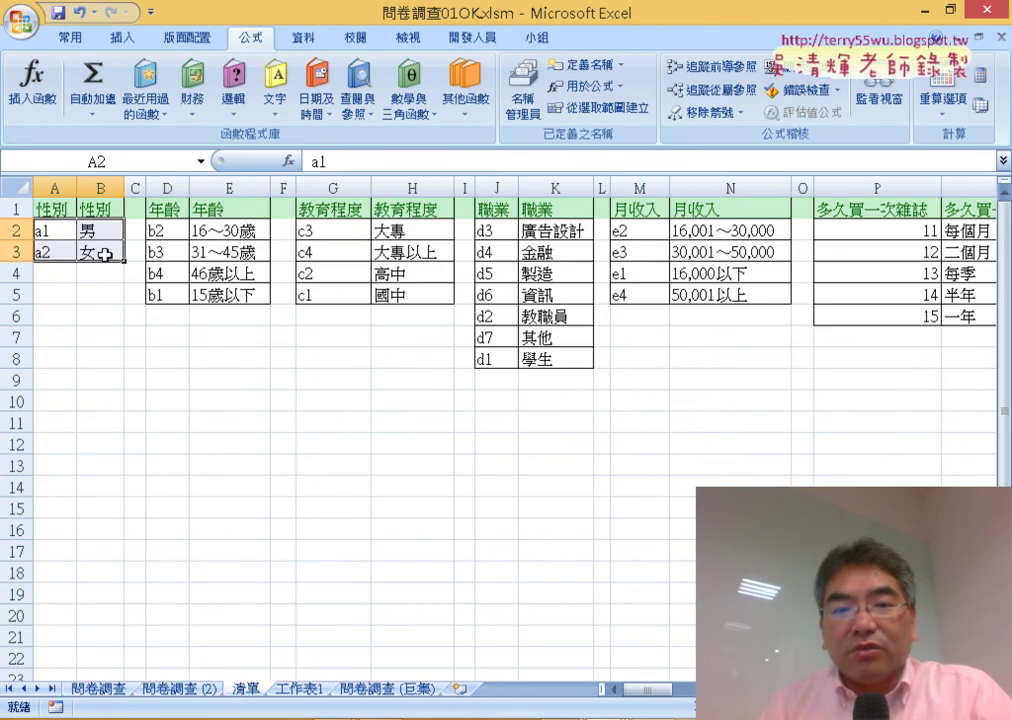
pyautogui.moveTo(662, 688)
pyautogui.mouseDown()
pyautogui.moveTo(710, 688)
pyautogui.moveTo(558, 704)
pyautogui.mouseUp()
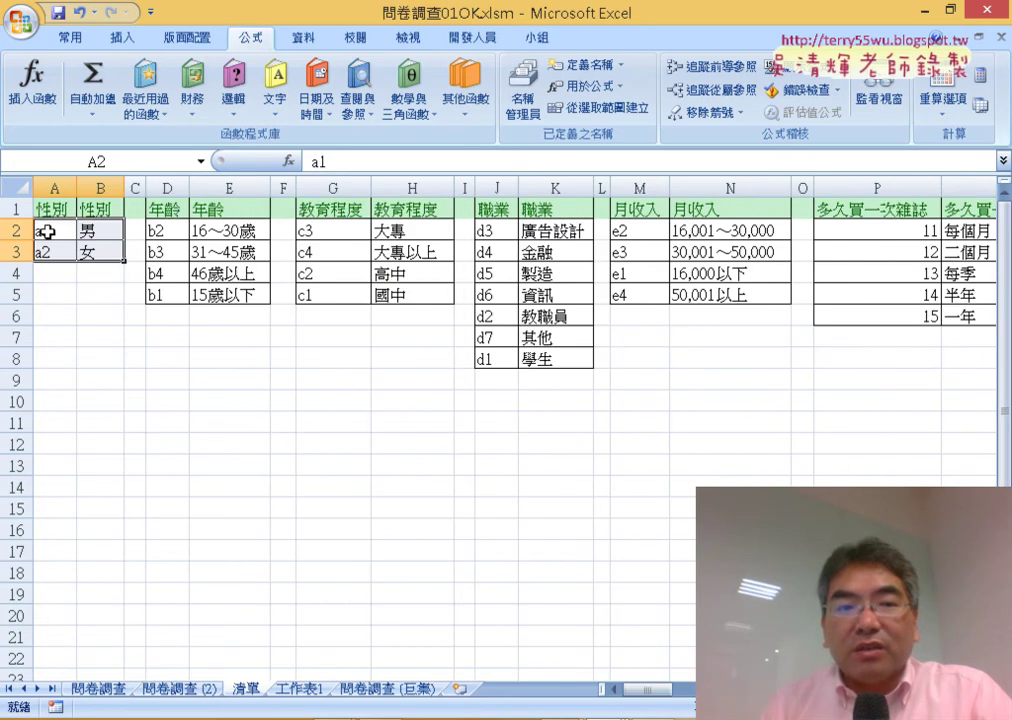
pyautogui.moveTo(46, 232); pyautogui.dragTo(88, 254)
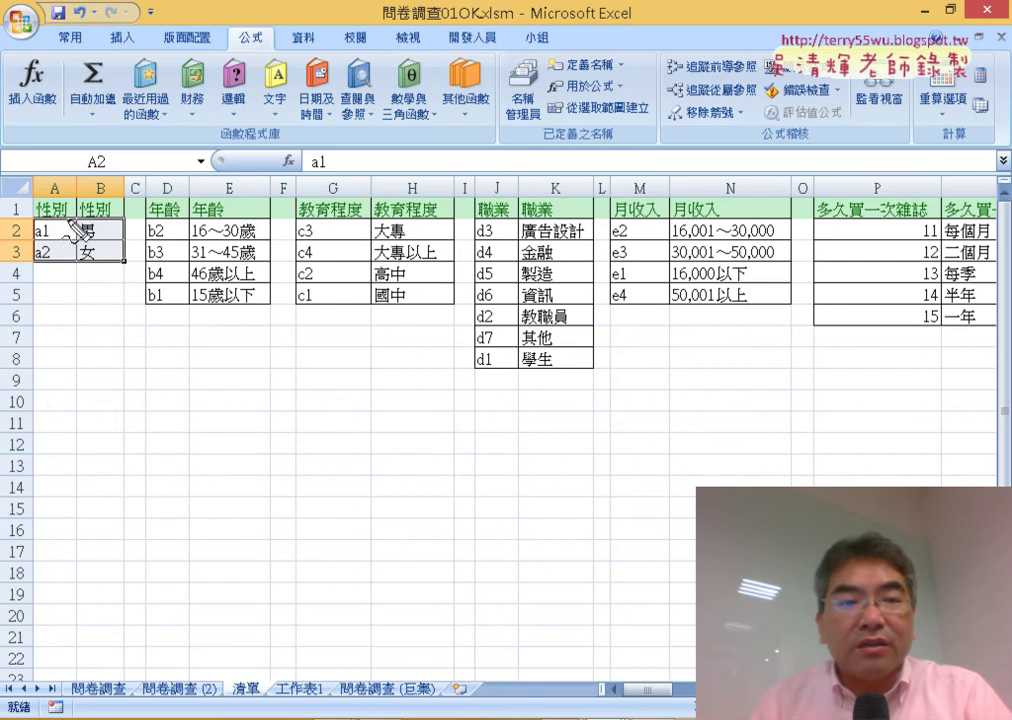
pyautogui.moveTo(44, 222)
pyautogui.mouseDown()
pyautogui.moveTo(66, 214)
pyautogui.moveTo(50, 192)
pyautogui.mouseUp()
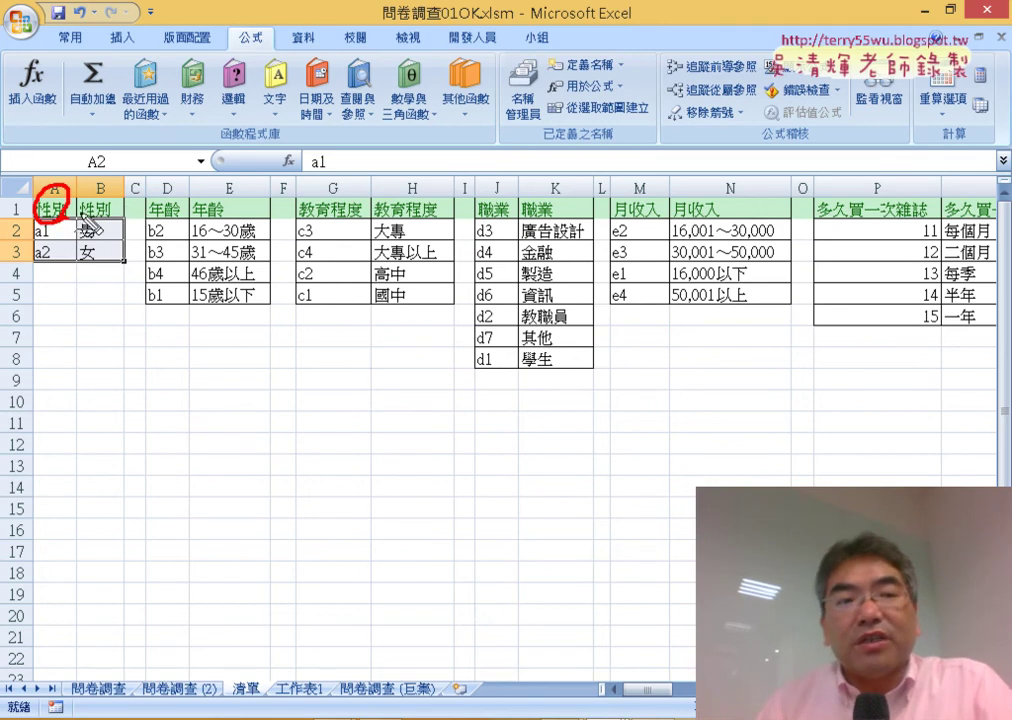
pyautogui.moveTo(147, 205)
pyautogui.mouseDown()
pyautogui.moveTo(178, 222)
pyautogui.moveTo(148, 200)
pyautogui.mouseUp()
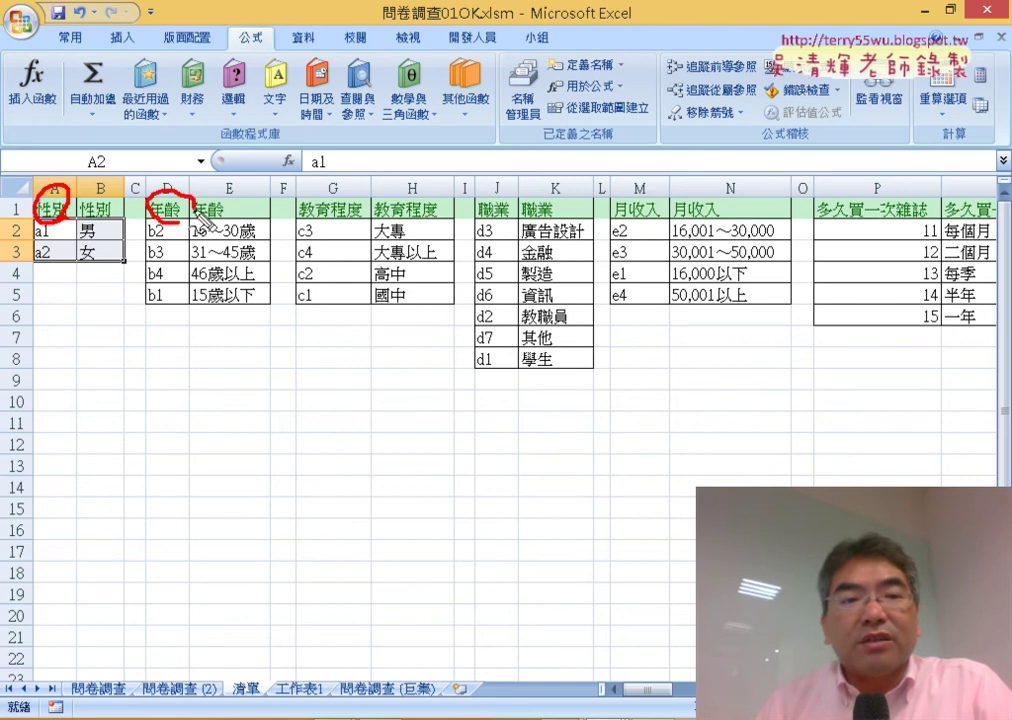
pyautogui.moveTo(302, 205); pyautogui.dragTo(377, 212)
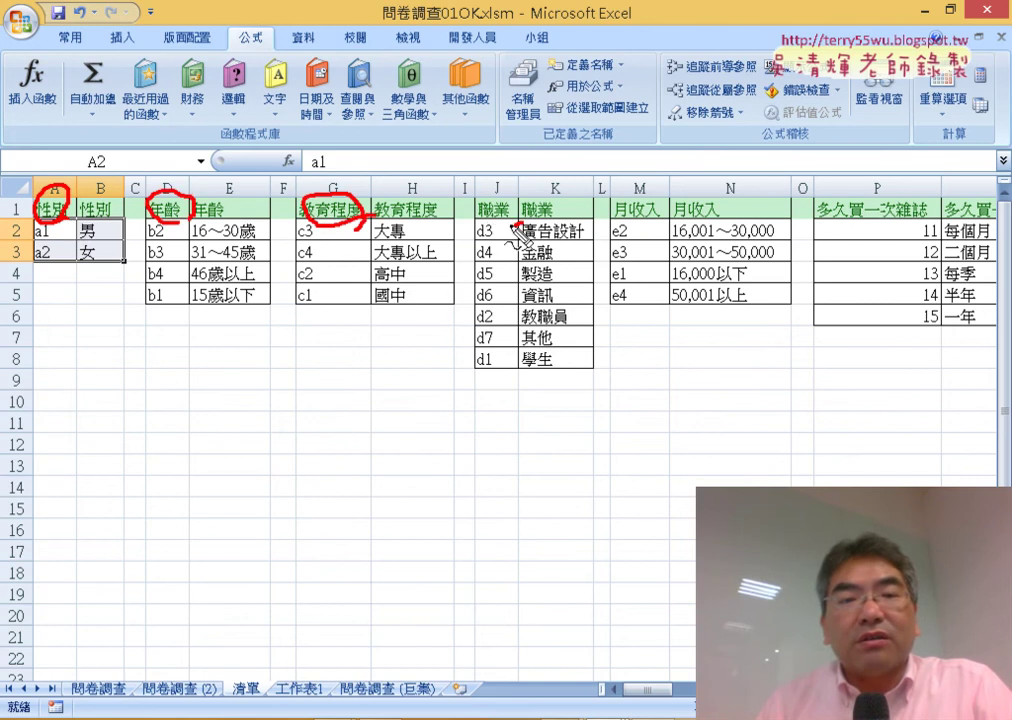
pyautogui.moveTo(510, 196); pyautogui.dragTo(535, 225)
pyautogui.moveTo(597, 213)
pyautogui.mouseDown()
pyautogui.moveTo(655, 200)
pyautogui.moveTo(672, 212)
pyautogui.mouseUp()
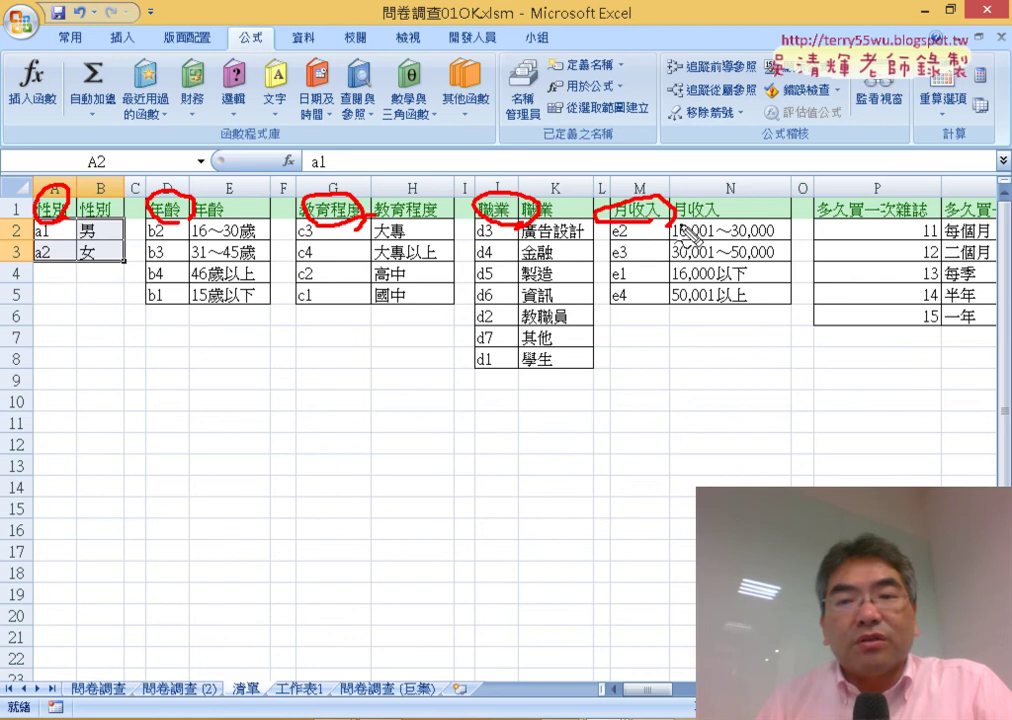
pyautogui.moveTo(800, 212)
pyautogui.mouseDown()
pyautogui.moveTo(893, 250)
pyautogui.moveTo(898, 235)
pyautogui.mouseUp()
pyautogui.moveTo(118, 198); pyautogui.dragTo(78, 176)
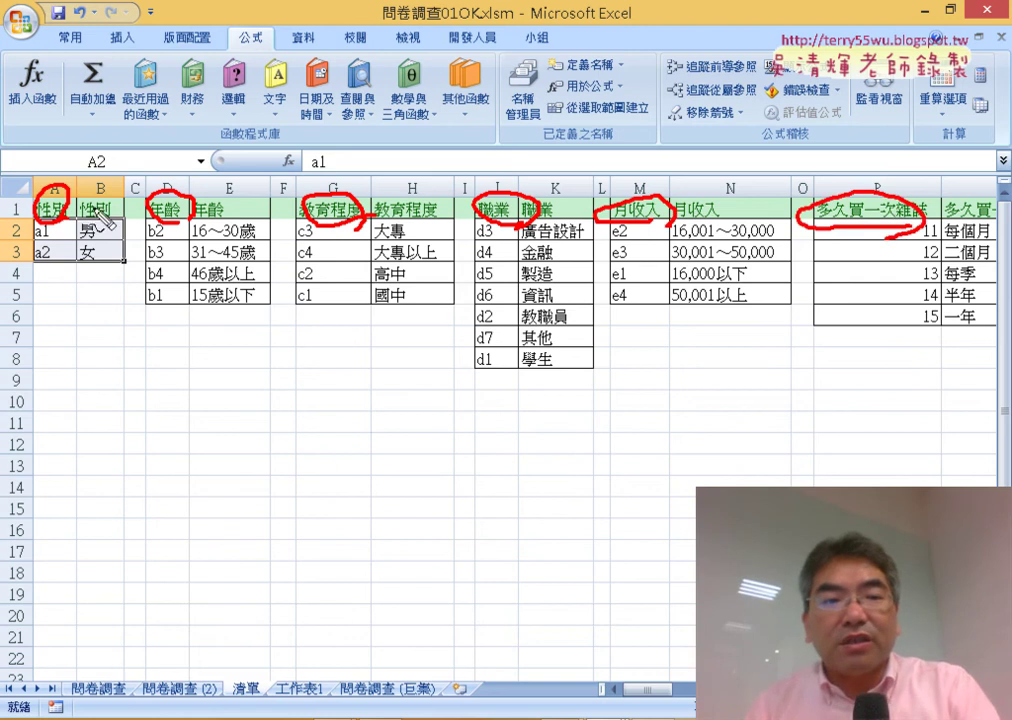
pyautogui.press('Escape')
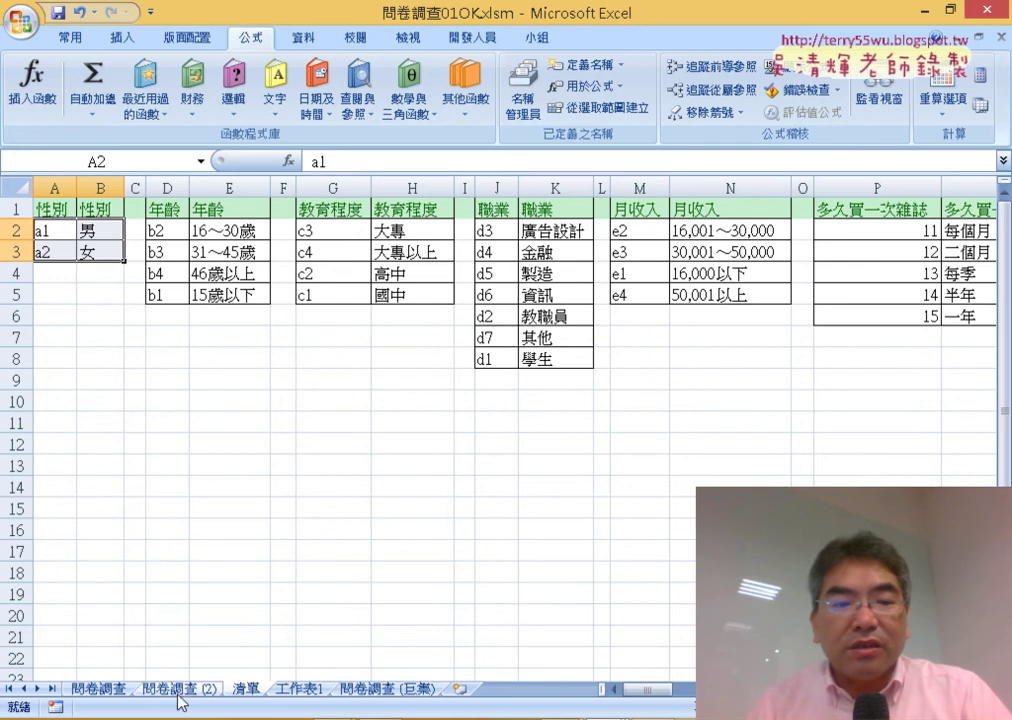
pyautogui.click(179, 692)
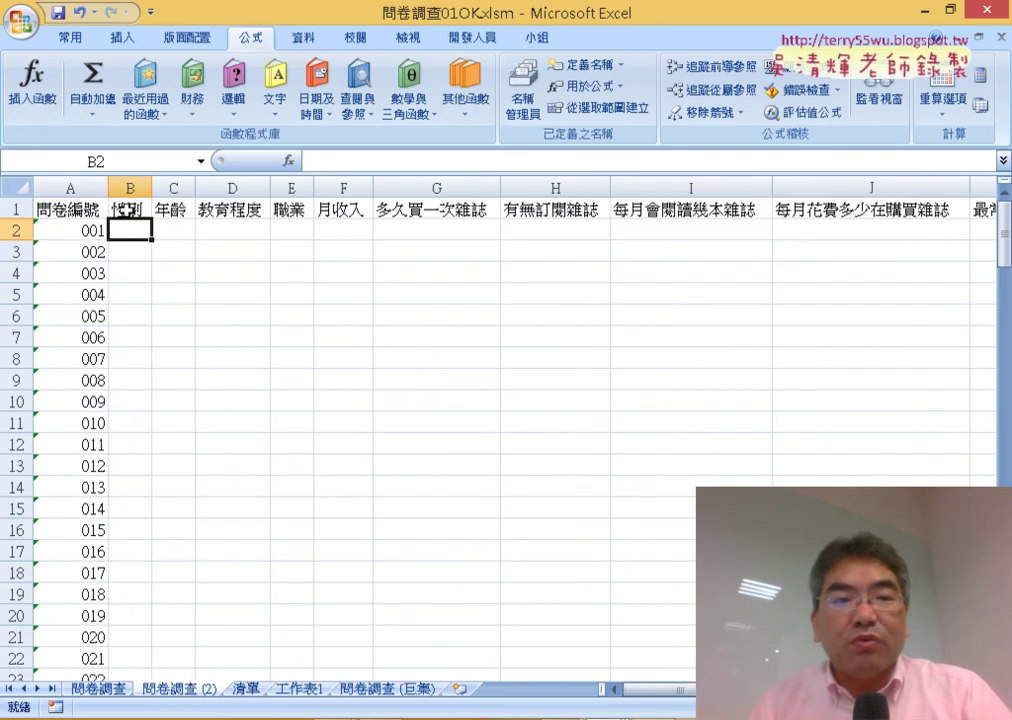
pyautogui.click(126, 209)
pyautogui.click(180, 210)
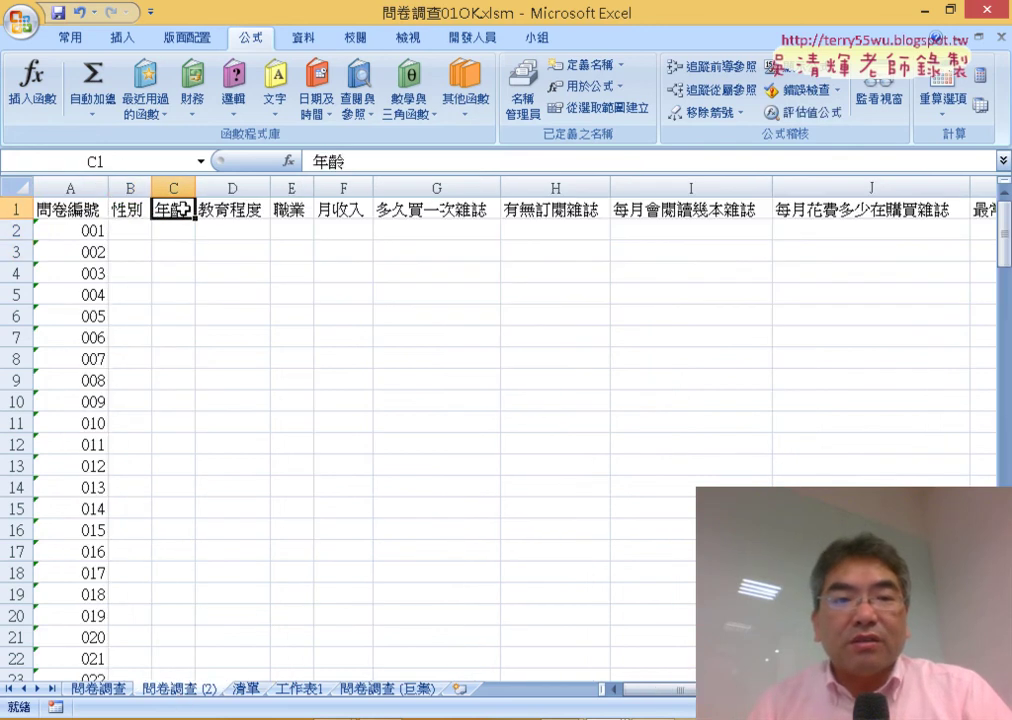
pyautogui.click(242, 210)
pyautogui.click(287, 210)
pyautogui.click(345, 208)
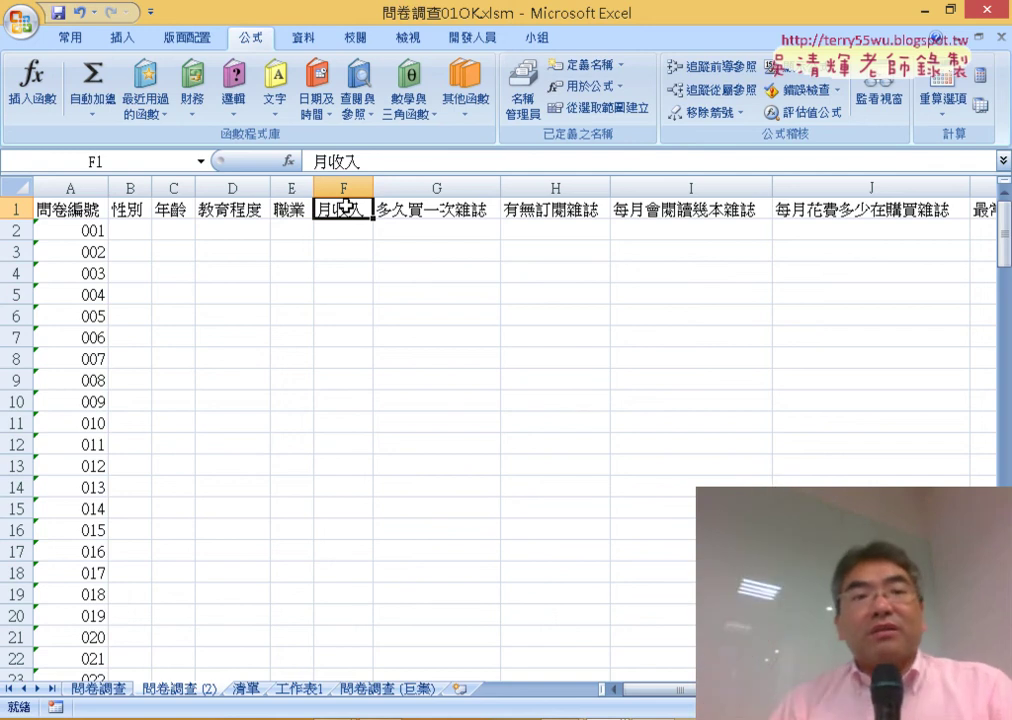
pyautogui.click(132, 205)
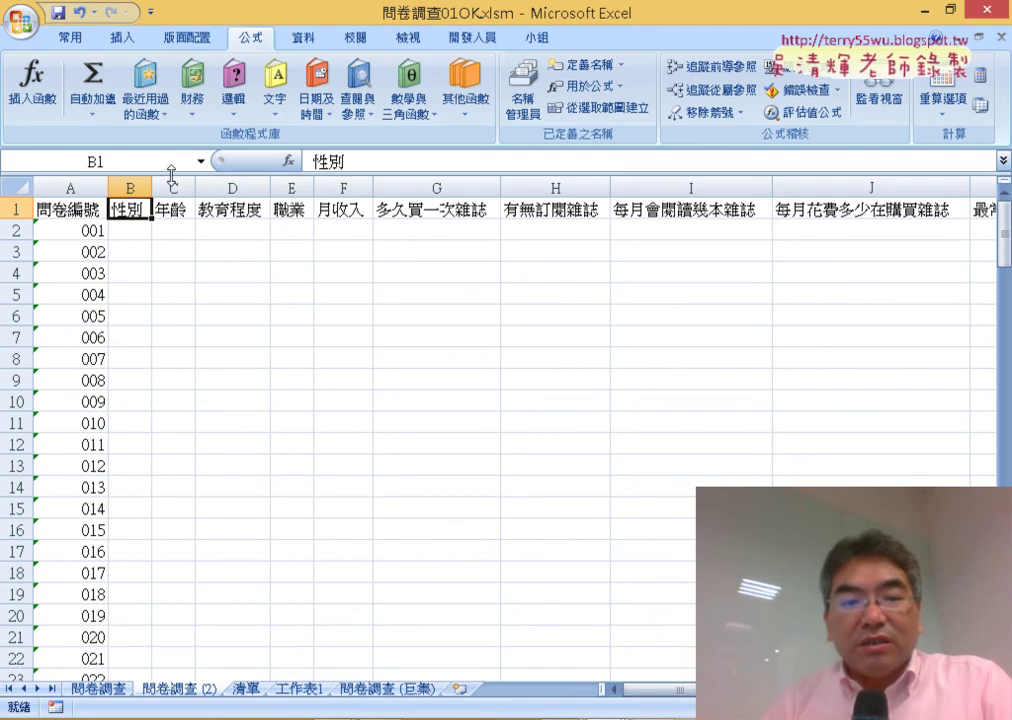
pyautogui.click(252, 689)
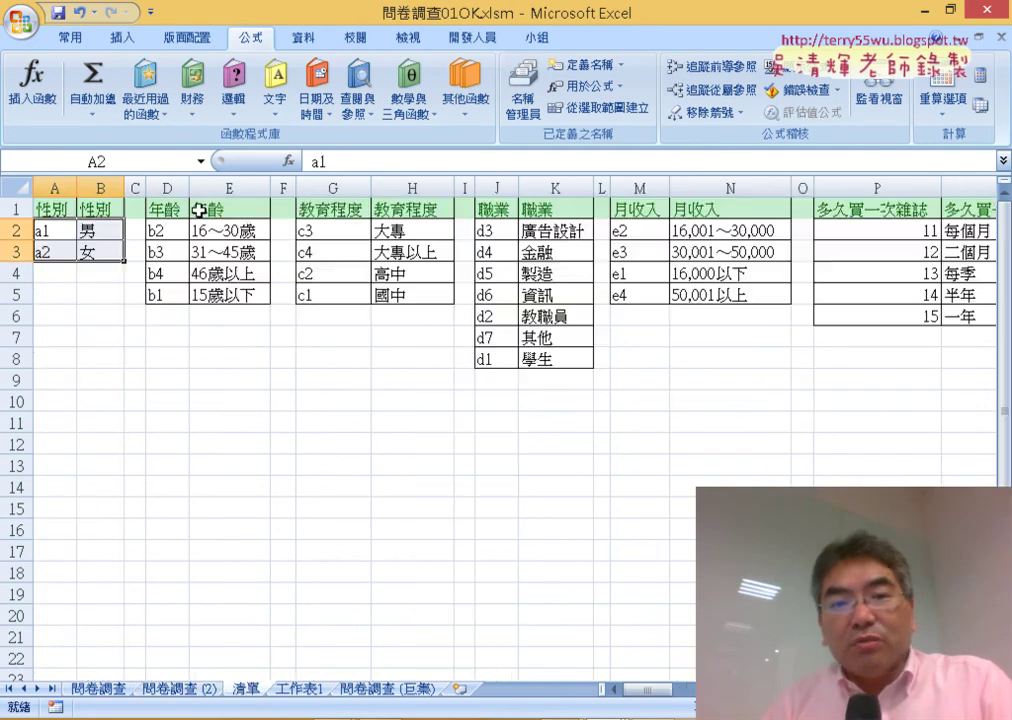
# Name the gender table A2:B3 '性別' through the Name Box.
pyautogui.click(36, 206)
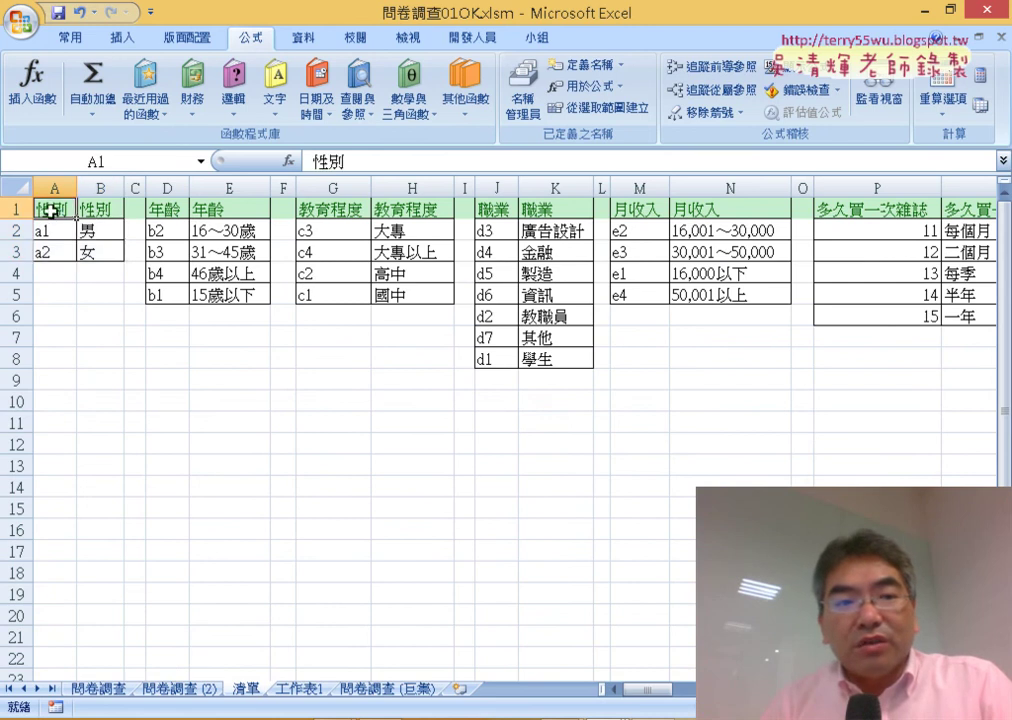
pyautogui.doubleClick(68, 209)
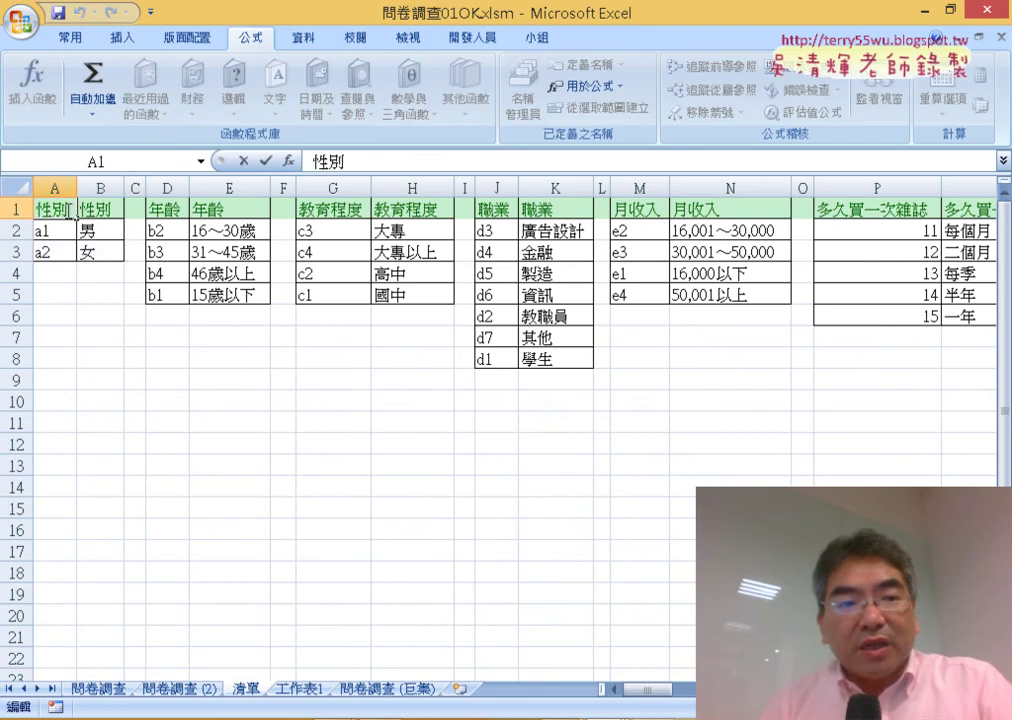
pyautogui.doubleClick(60, 209)
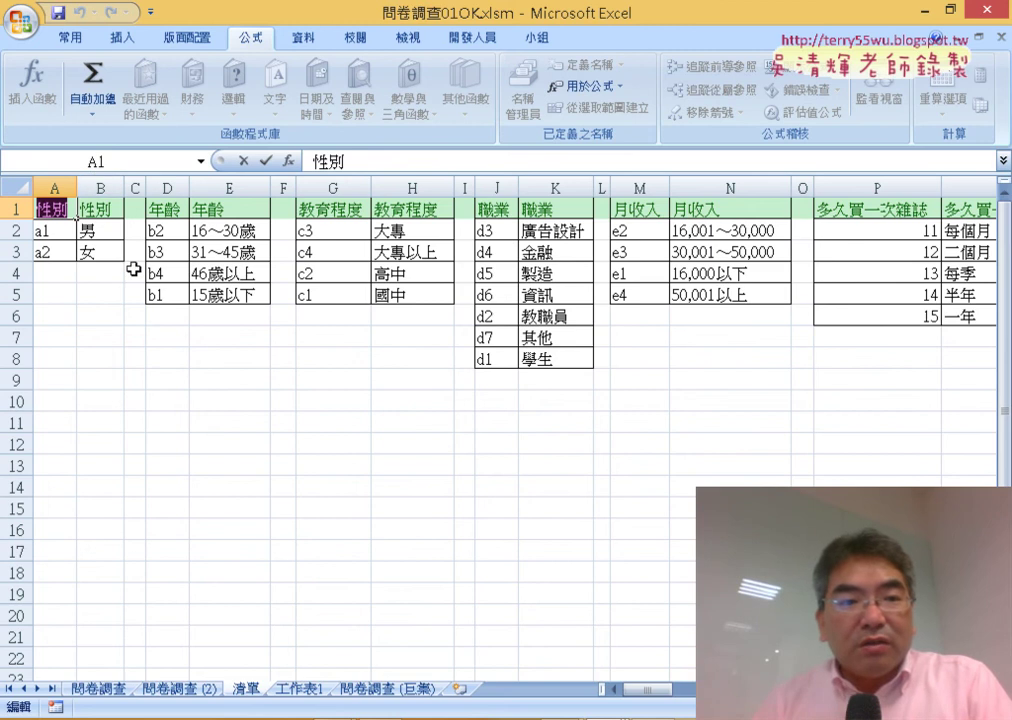
pyautogui.moveTo(47, 228); pyautogui.dragTo(90, 253)
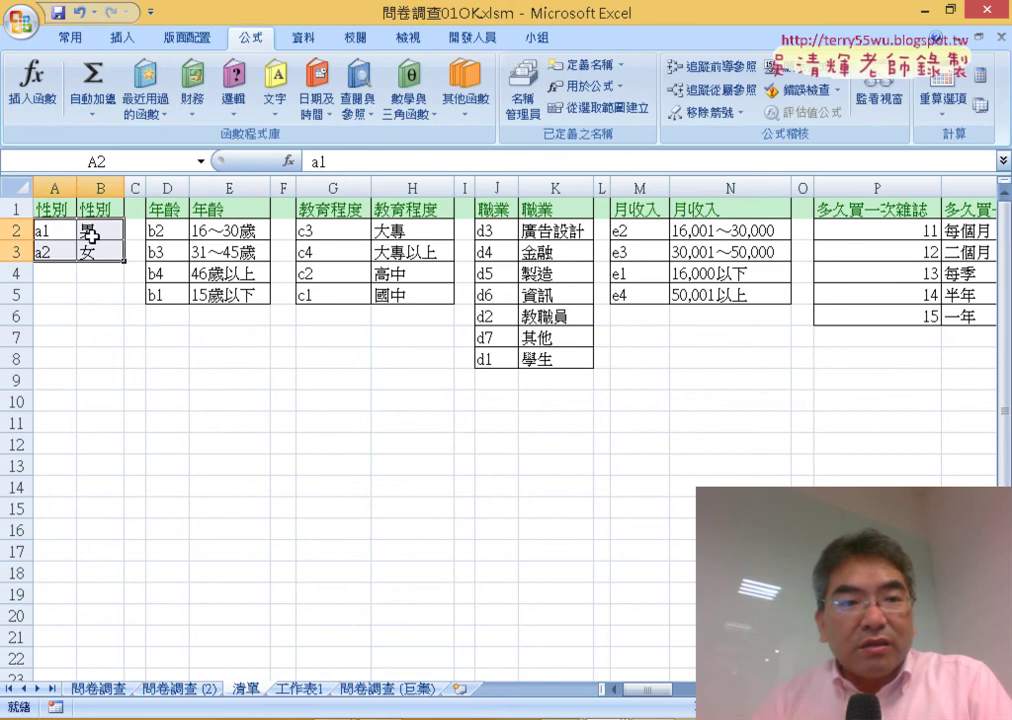
pyautogui.hotkey('ctrl', 'c')
pyautogui.click(125, 162)
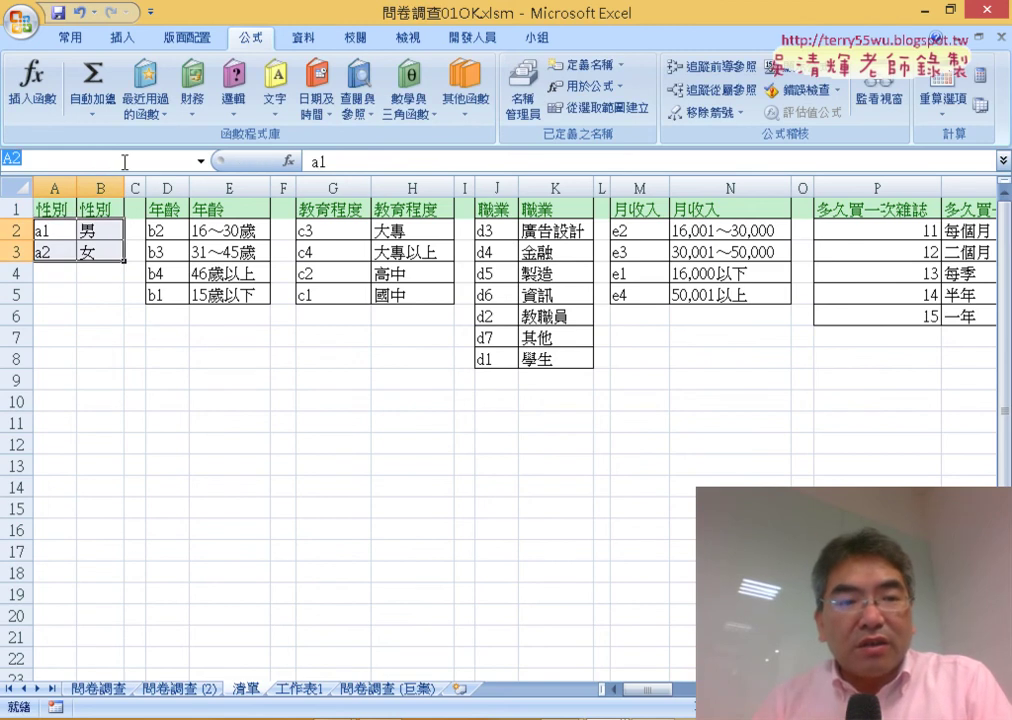
pyautogui.write('性別')
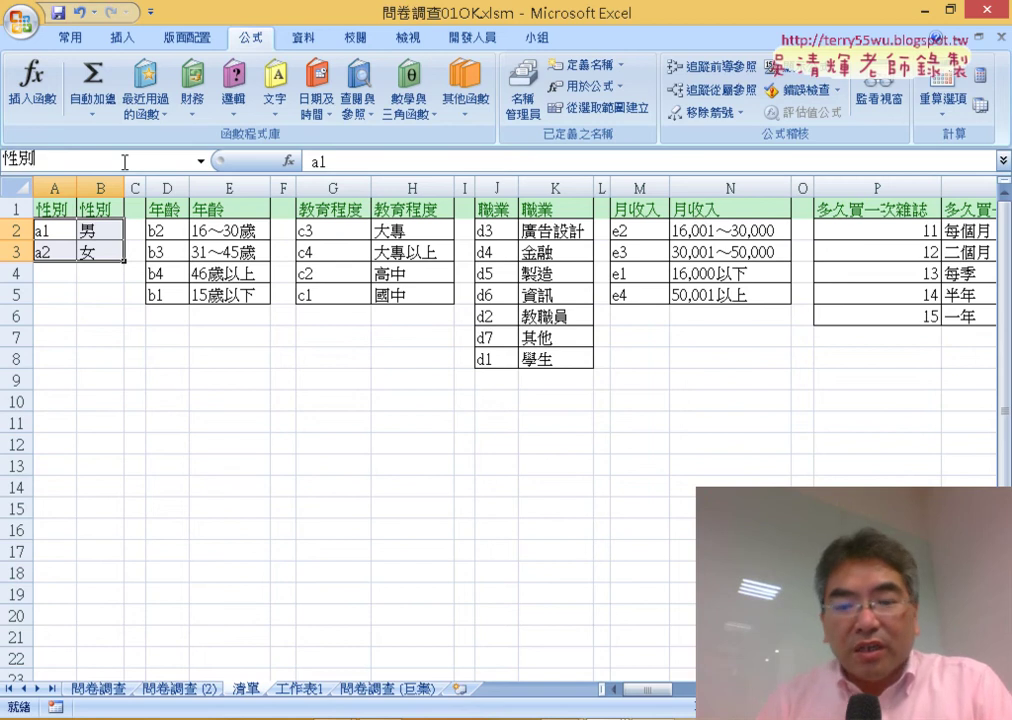
pyautogui.press('Return')
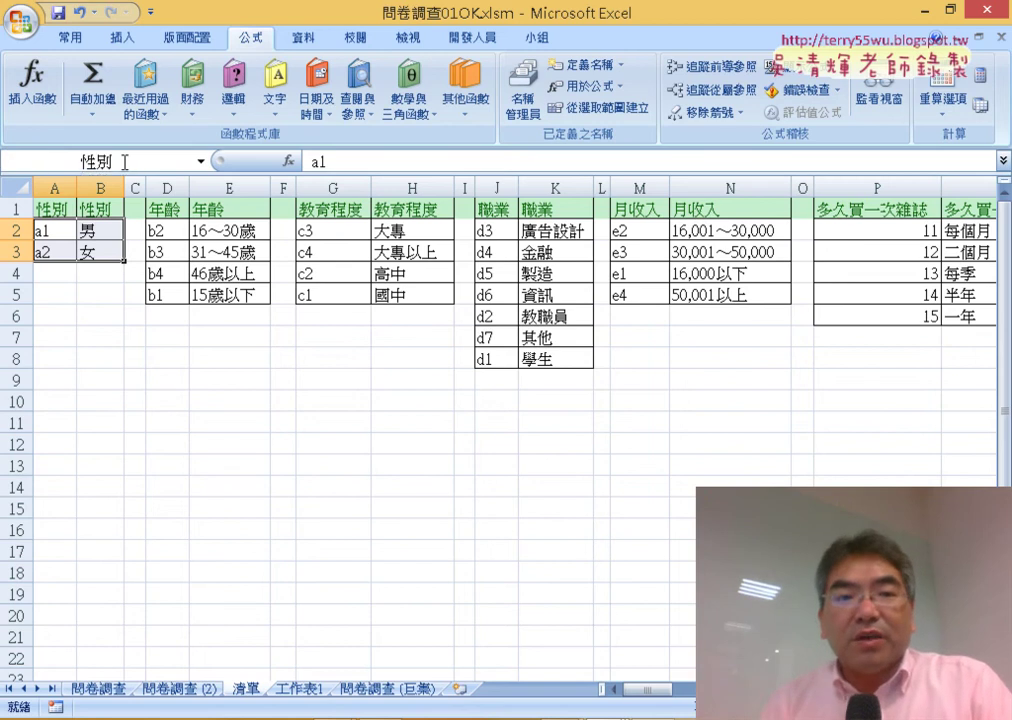
# Select the age table D2:E5 and enter the name '年齡' for it.
pyautogui.click(176, 208)
pyautogui.doubleClick(172, 207)
pyautogui.doubleClick(172, 207)
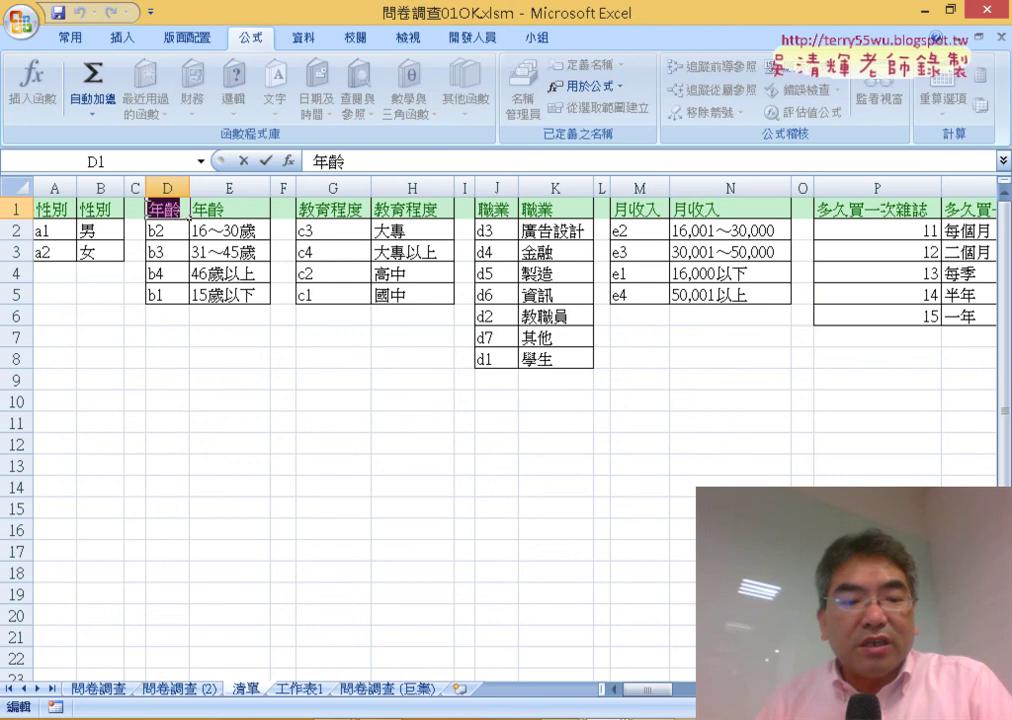
pyautogui.moveTo(158, 232); pyautogui.dragTo(230, 294)
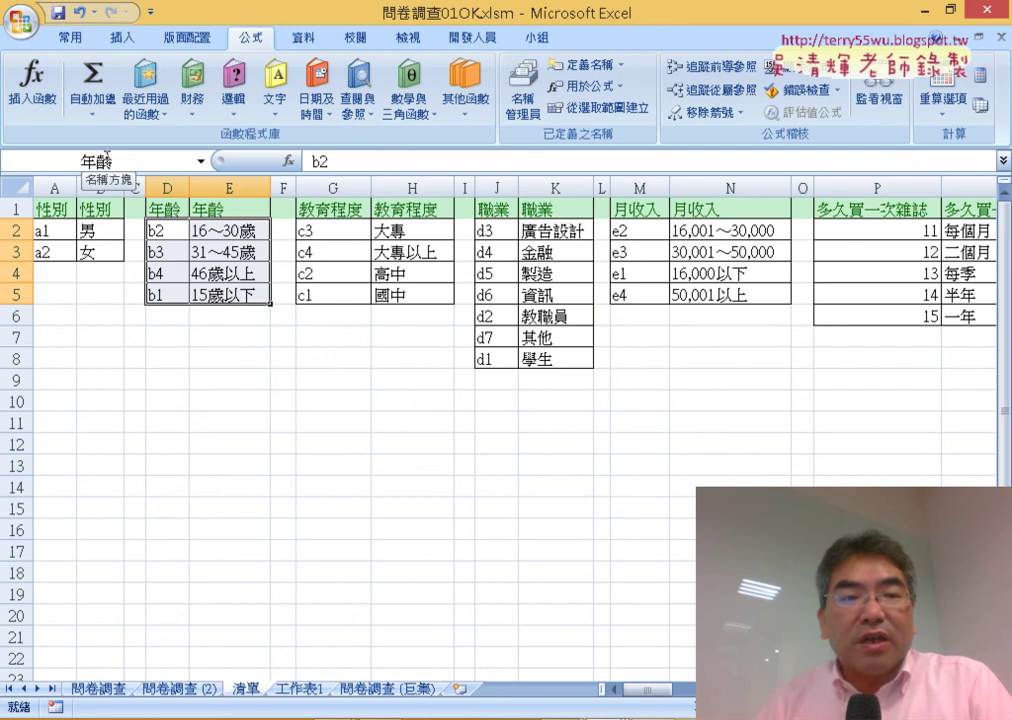
pyautogui.write('年齡')
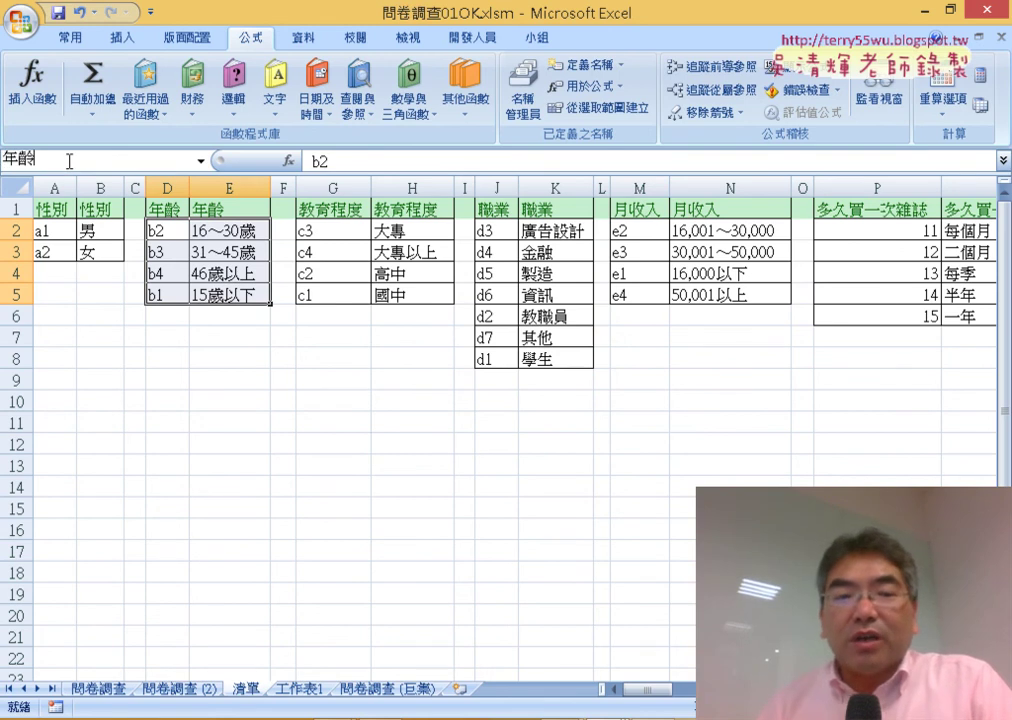
# Select the 教育程度 table G2:H5, then go to cell B2 of 問卷調查 (2).
pyautogui.moveTo(330, 230); pyautogui.dragTo(429, 294)
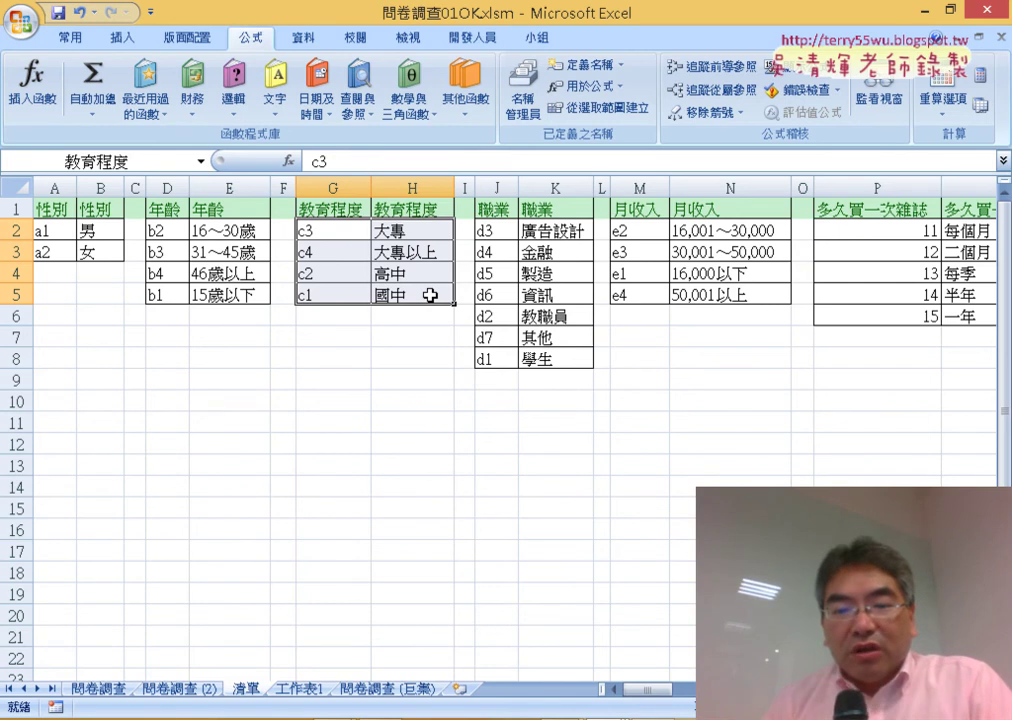
pyautogui.moveTo(655, 689)
pyautogui.mouseDown()
pyautogui.moveTo(738, 689)
pyautogui.moveTo(640, 689)
pyautogui.mouseUp()
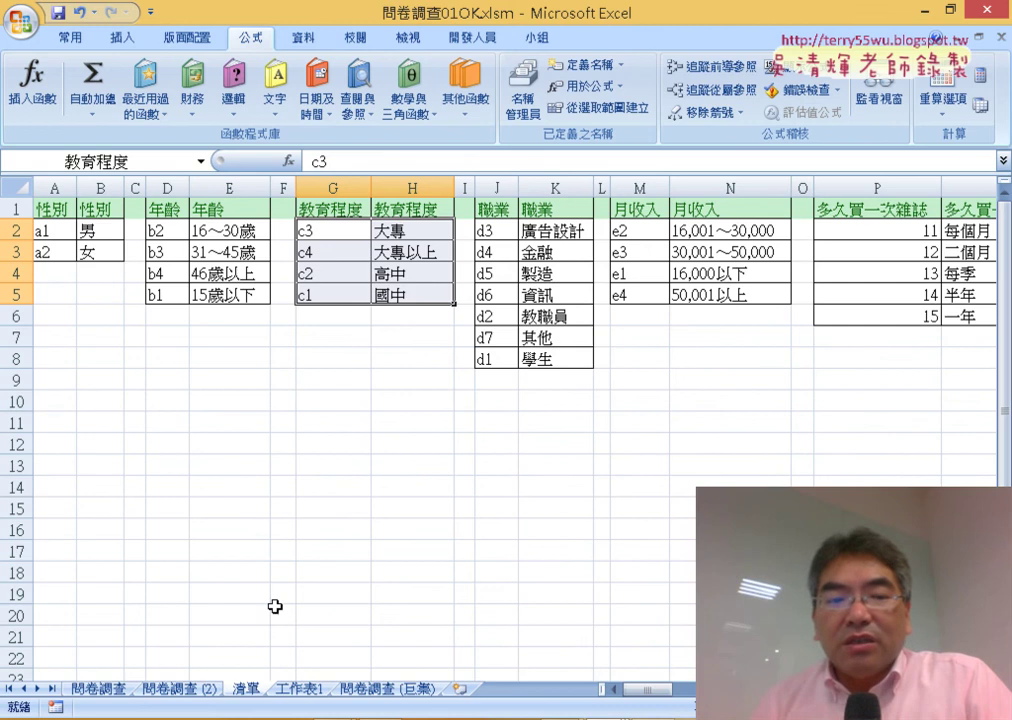
pyautogui.click(177, 690)
pyautogui.click(127, 229)
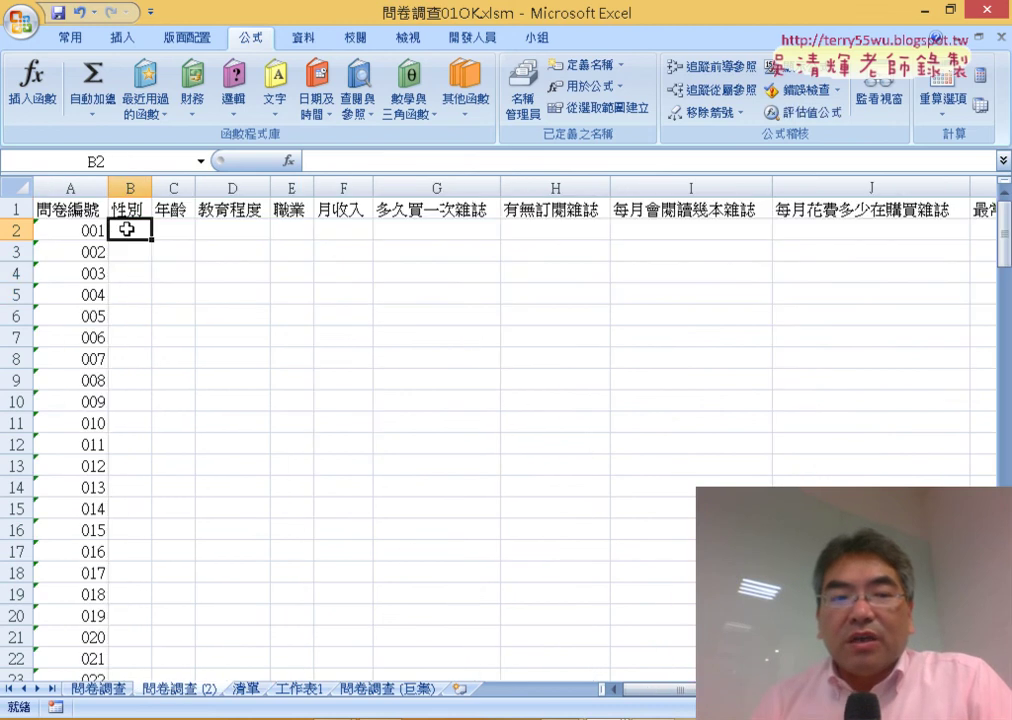
# Insert VLOOKUP into B2 from the 檢視與參照 category and move its arguments dialog aside.
pyautogui.click(289, 161)
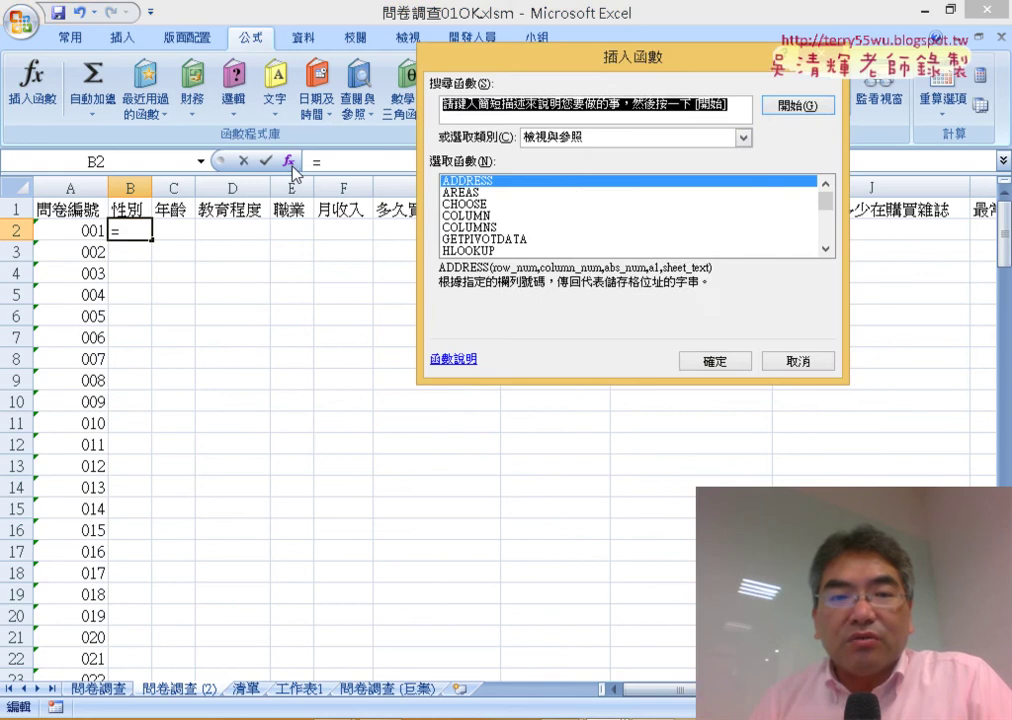
pyautogui.click(639, 142)
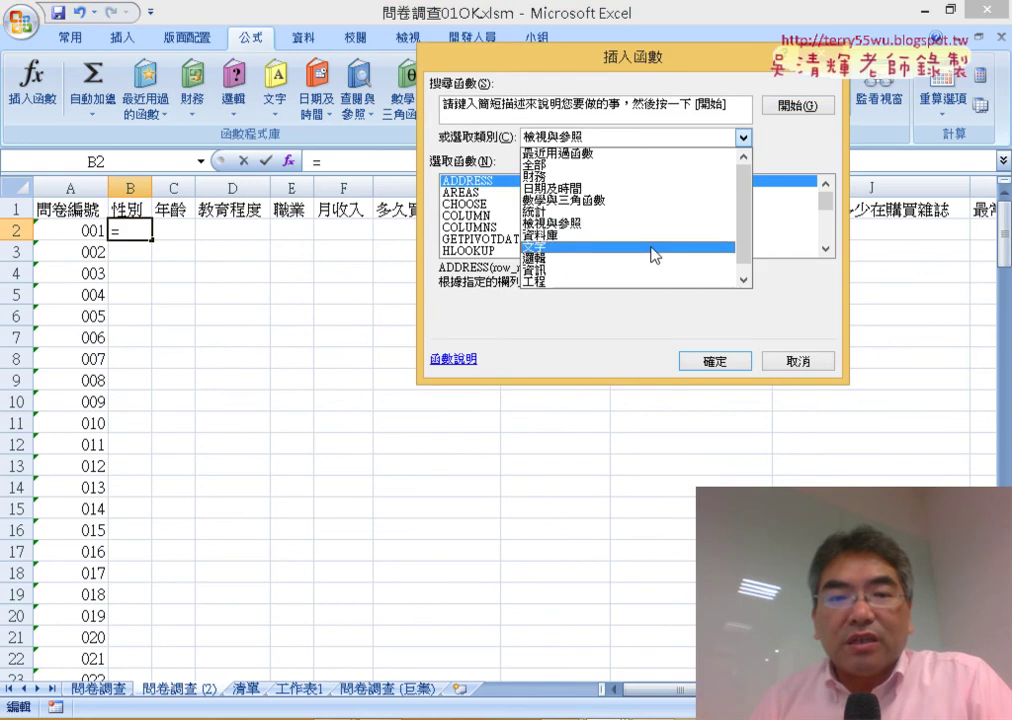
pyautogui.click(655, 223)
pyautogui.moveTo(826, 205); pyautogui.dragTo(833, 246)
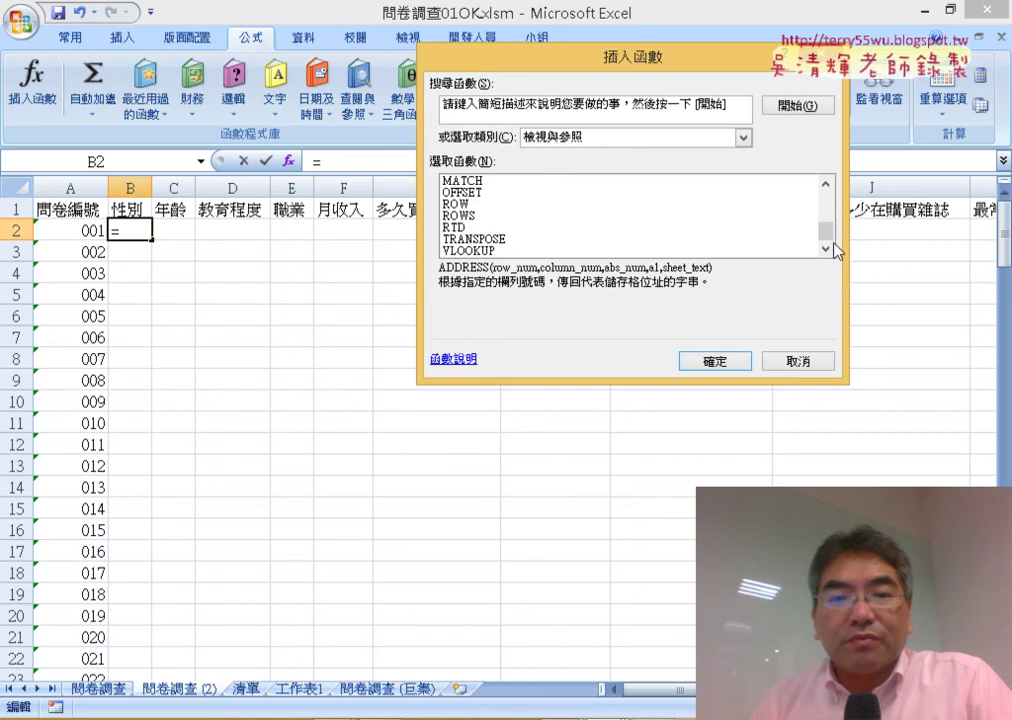
pyautogui.doubleClick(488, 251)
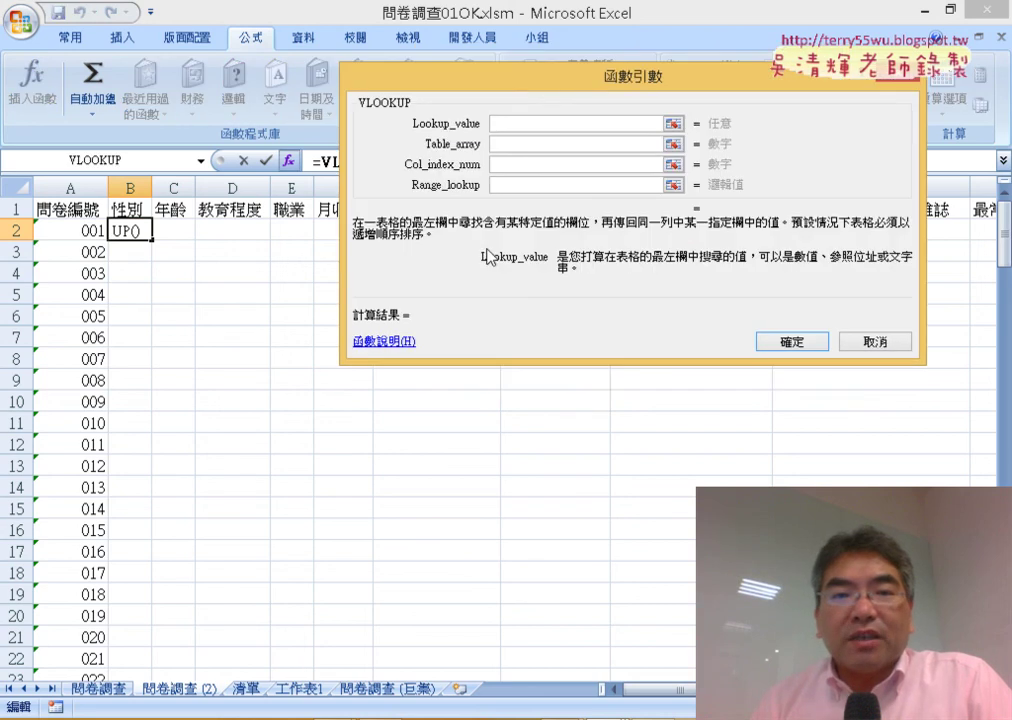
pyautogui.moveTo(545, 85); pyautogui.dragTo(622, 165)
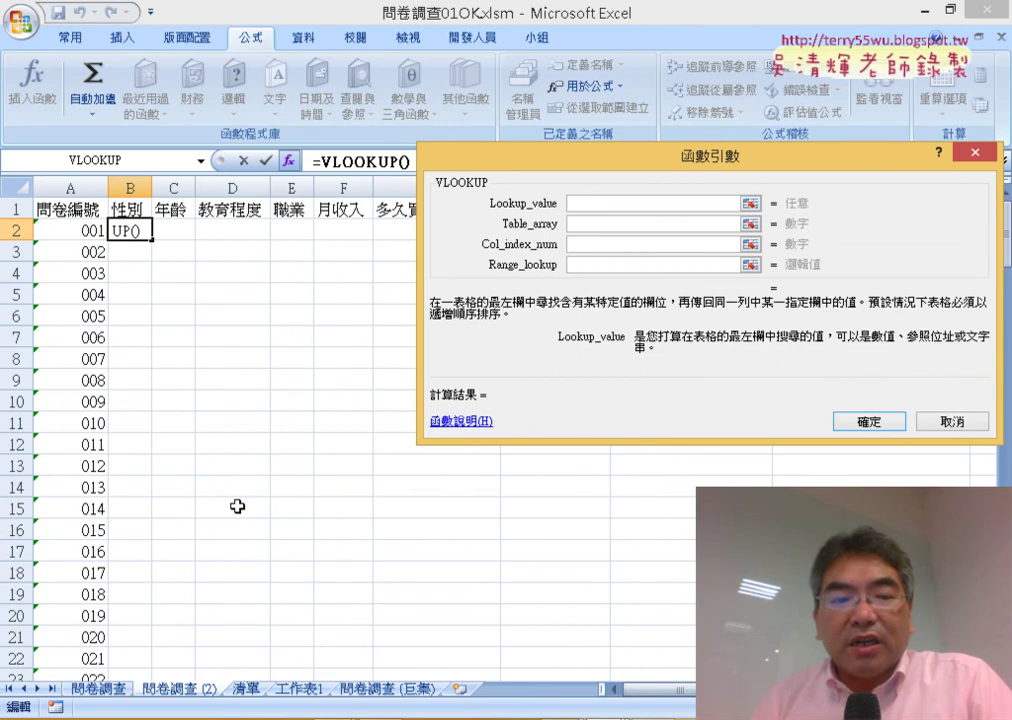
# Set the VLOOKUP lookup value to 問卷調查!B2 and the table array to the 性別 name.
pyautogui.click(109, 693)
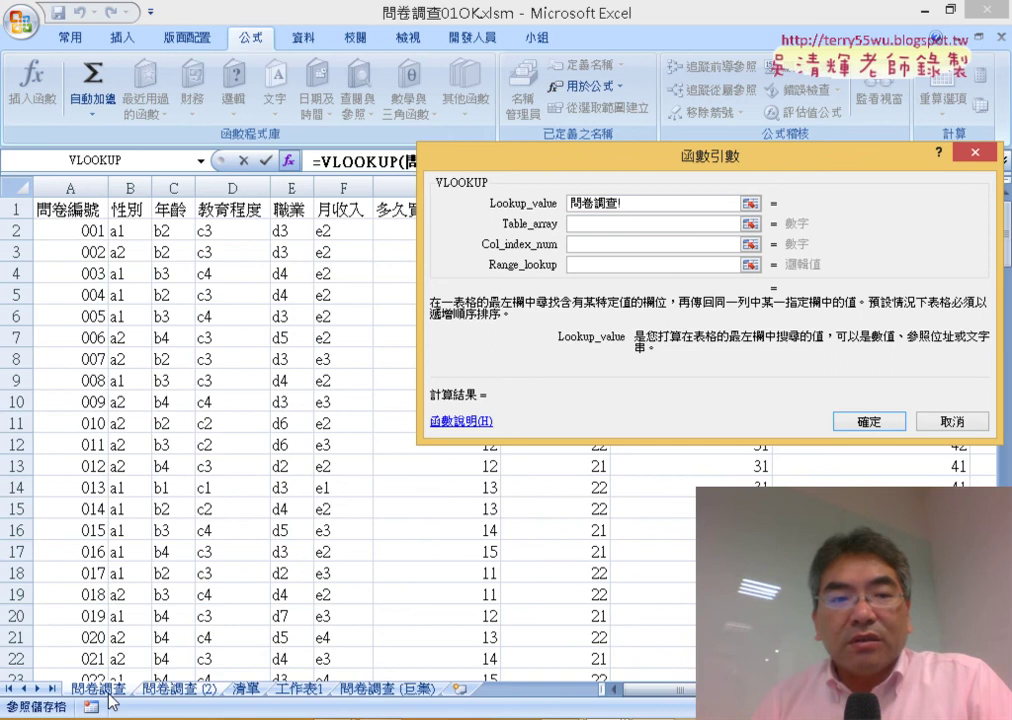
pyautogui.click(128, 232)
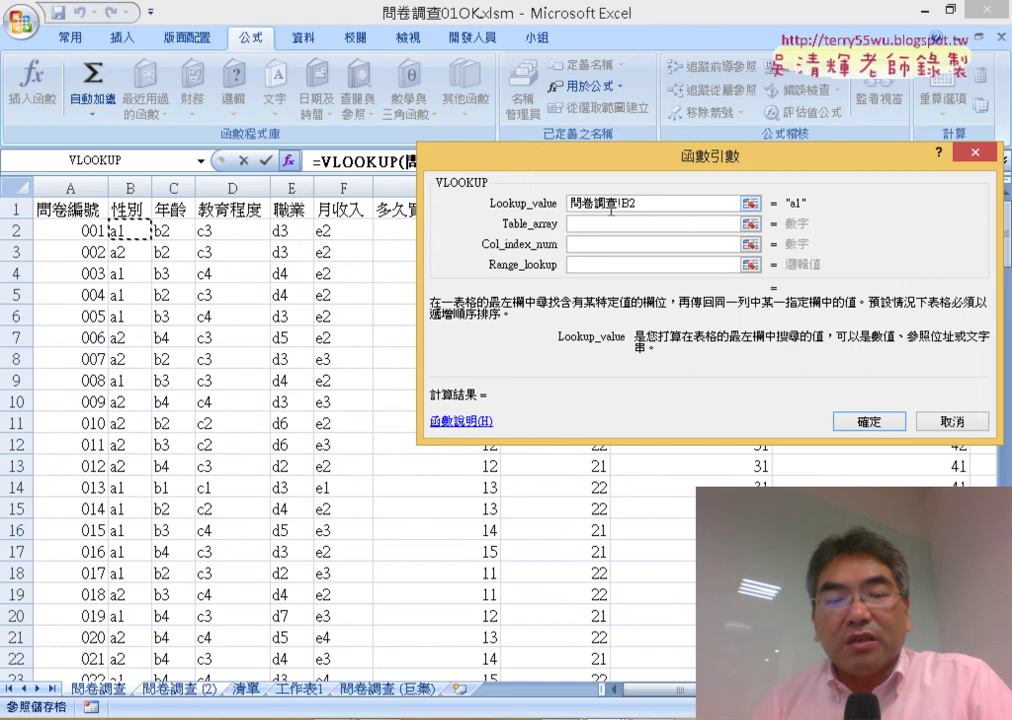
pyautogui.doubleClick(628, 204)
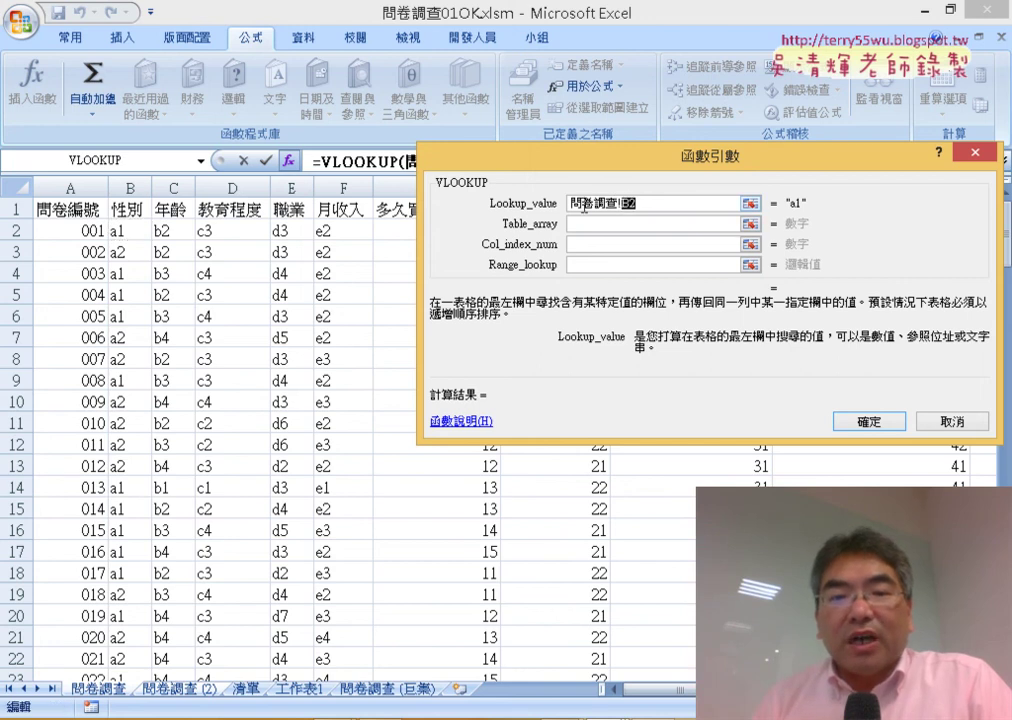
pyautogui.click(684, 203)
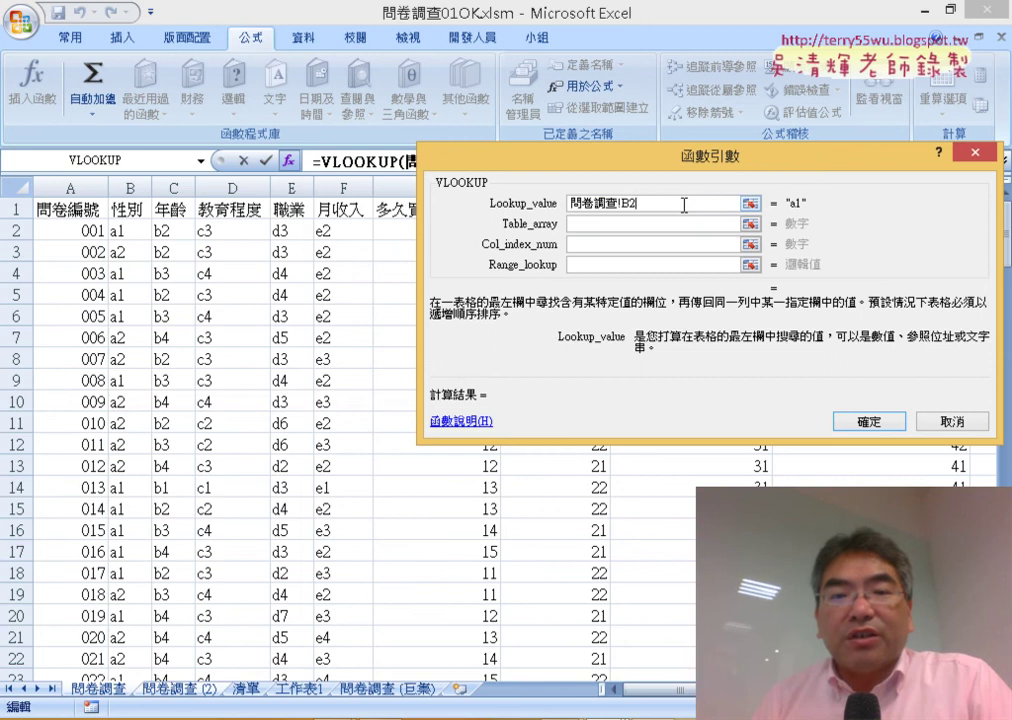
pyautogui.click(611, 224)
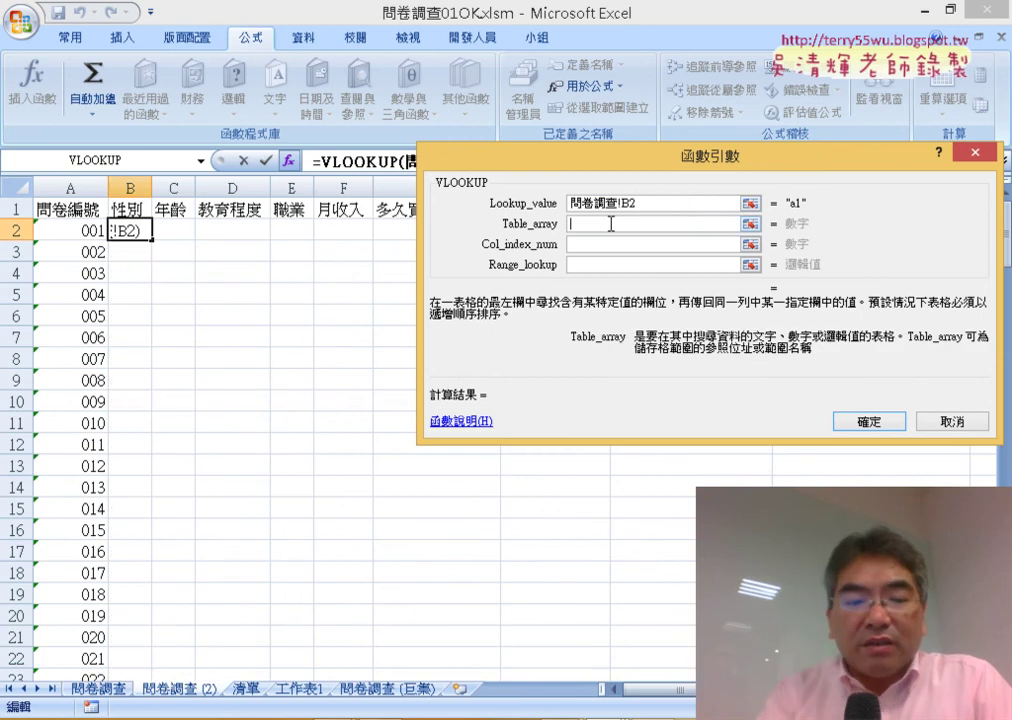
pyautogui.press('F3')
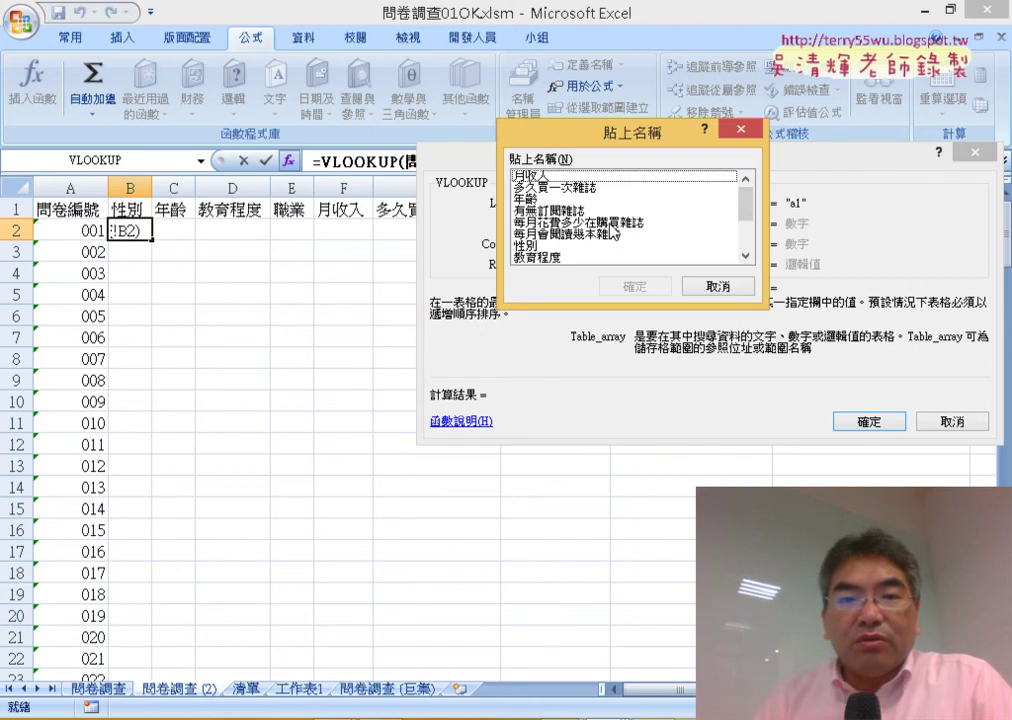
pyautogui.click(530, 245)
pyautogui.click(638, 287)
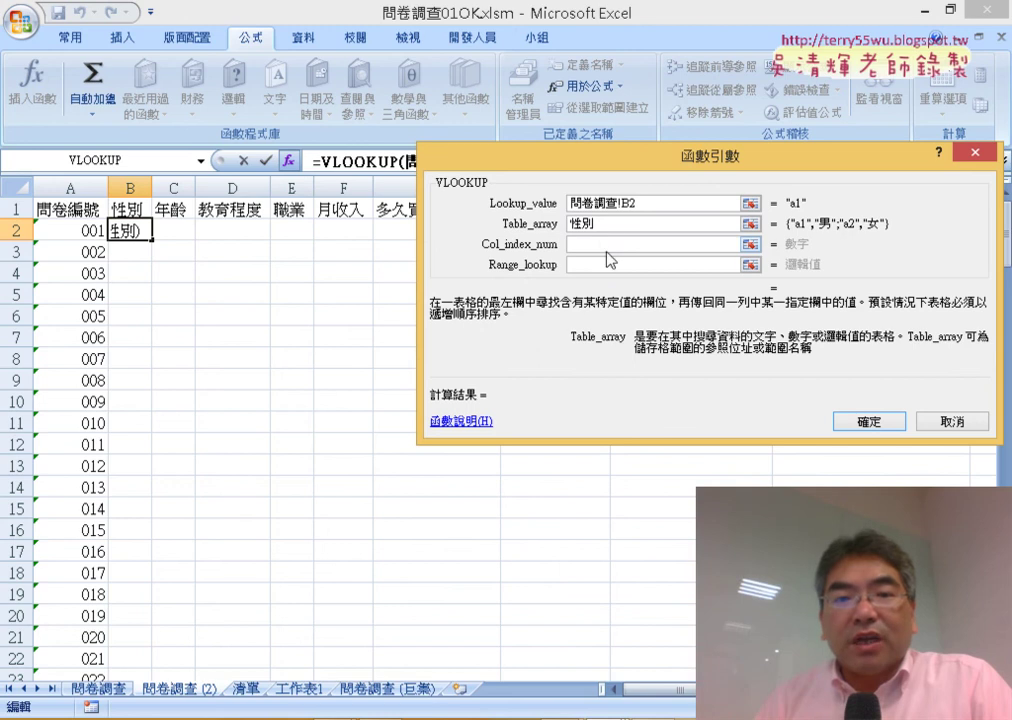
# Enter column 2 and match type 0, confirm, and fill the formula down column B.
pyautogui.click(598, 244)
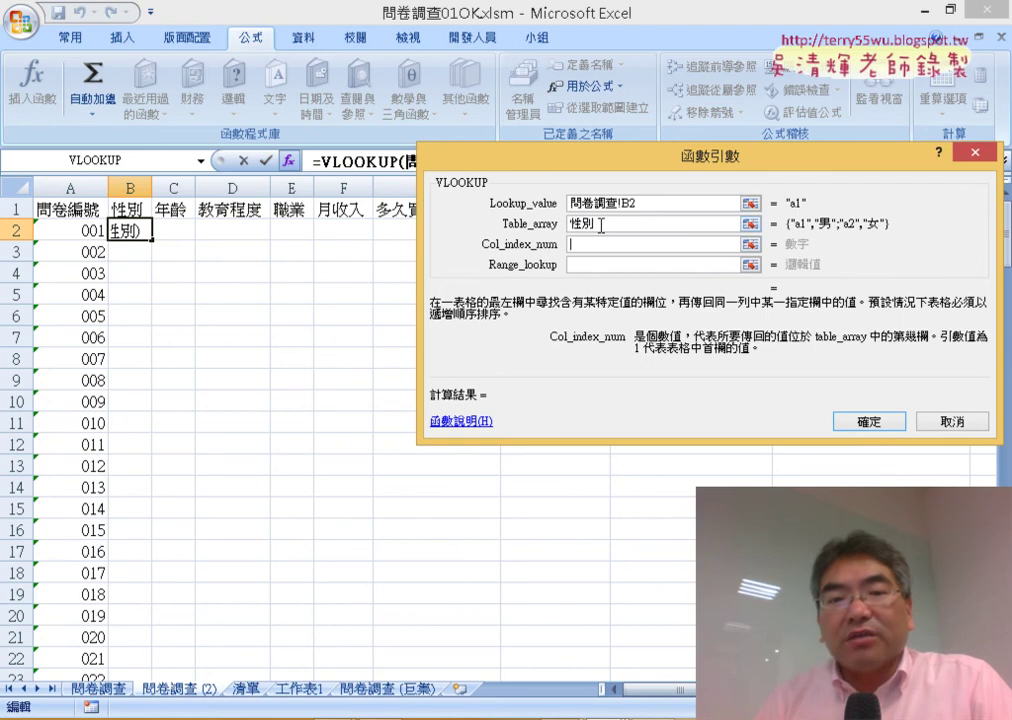
pyautogui.click(599, 224)
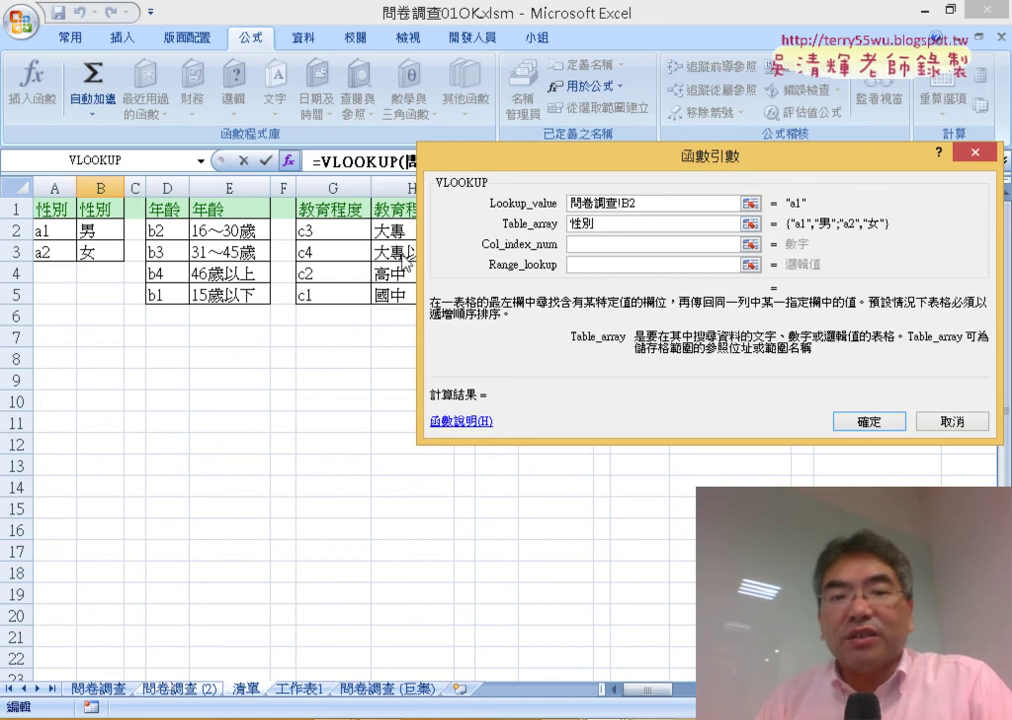
pyautogui.click(578, 242)
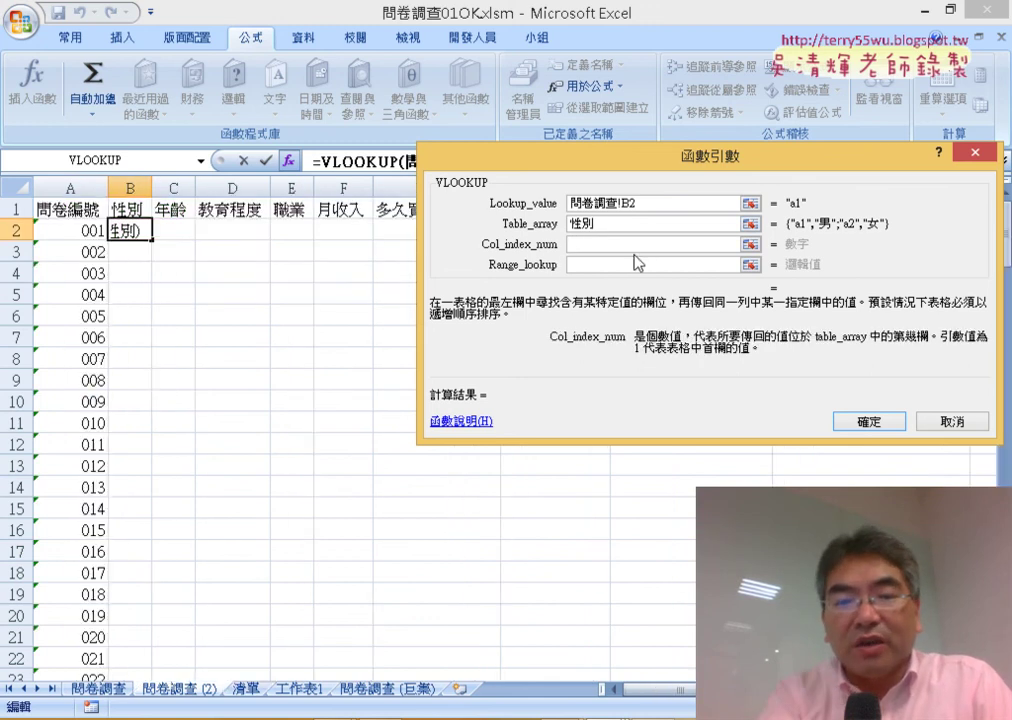
pyautogui.write('2')
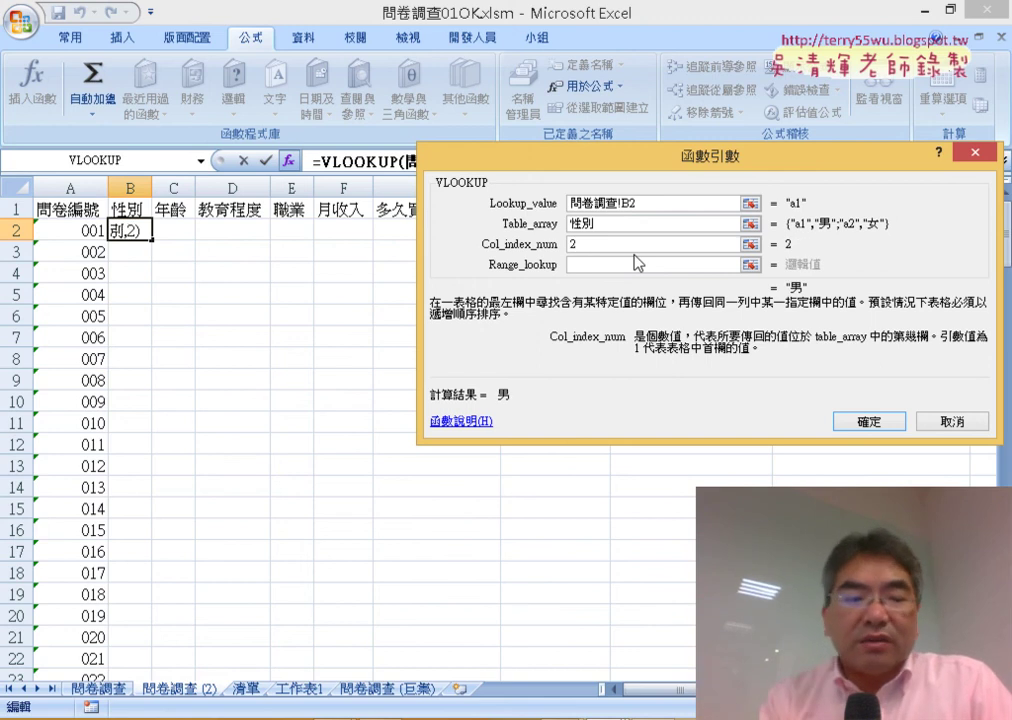
pyautogui.click(636, 263)
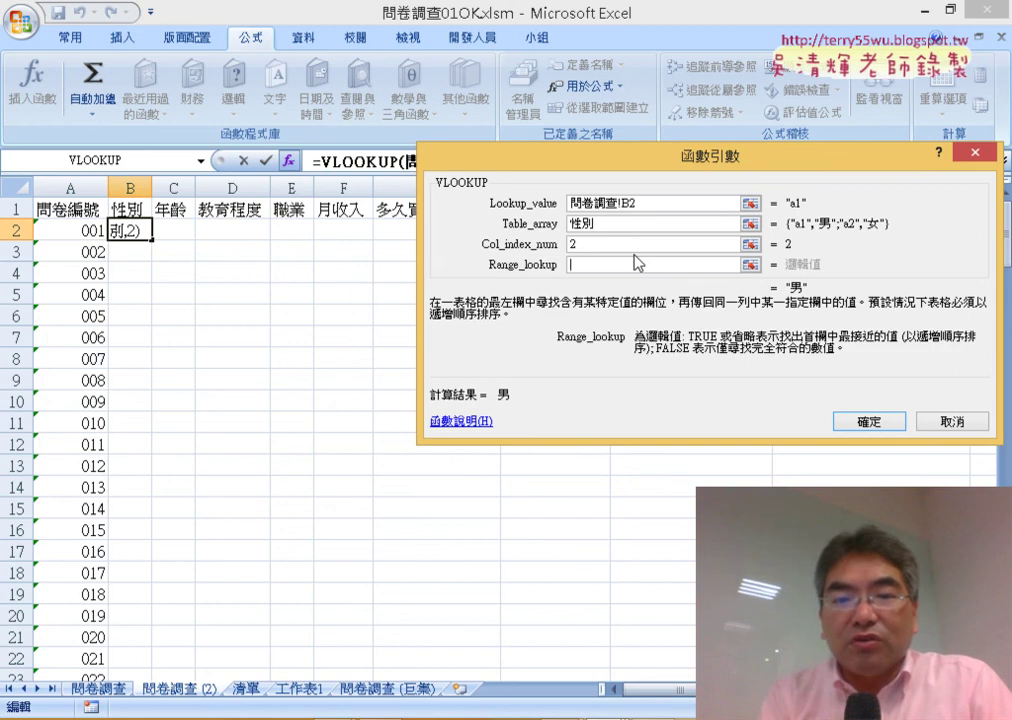
pyautogui.write('0')
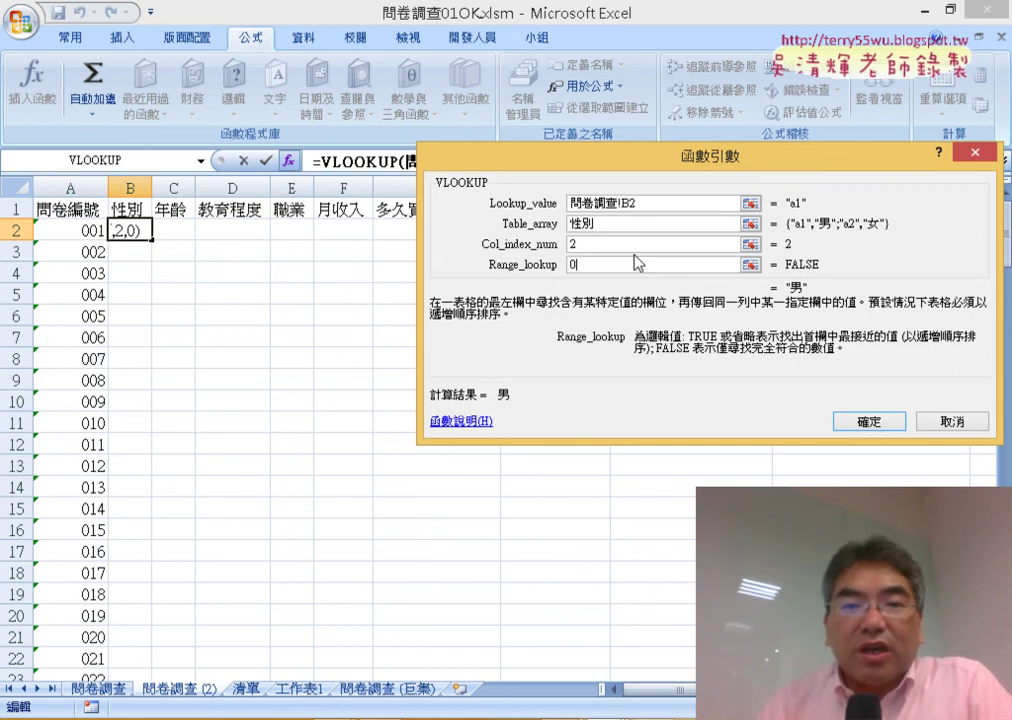
pyautogui.click(869, 423)
pyautogui.doubleClick(151, 240)
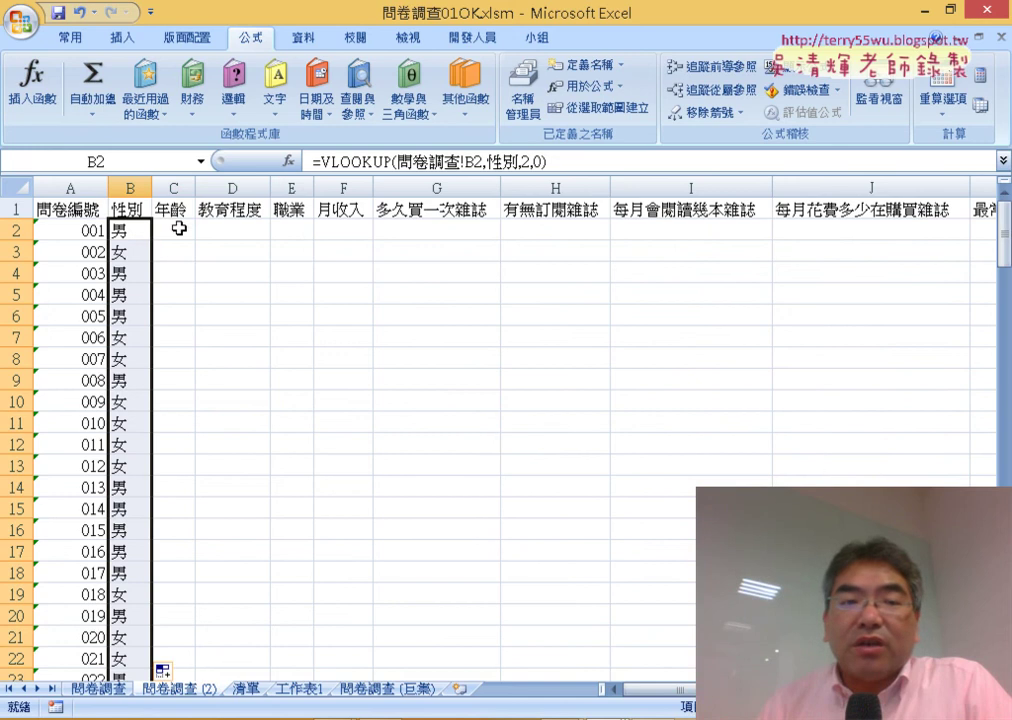
# Copy the VLOOKUP formula text from B2's formula bar.
pyautogui.click(176, 225)
pyautogui.click(135, 230)
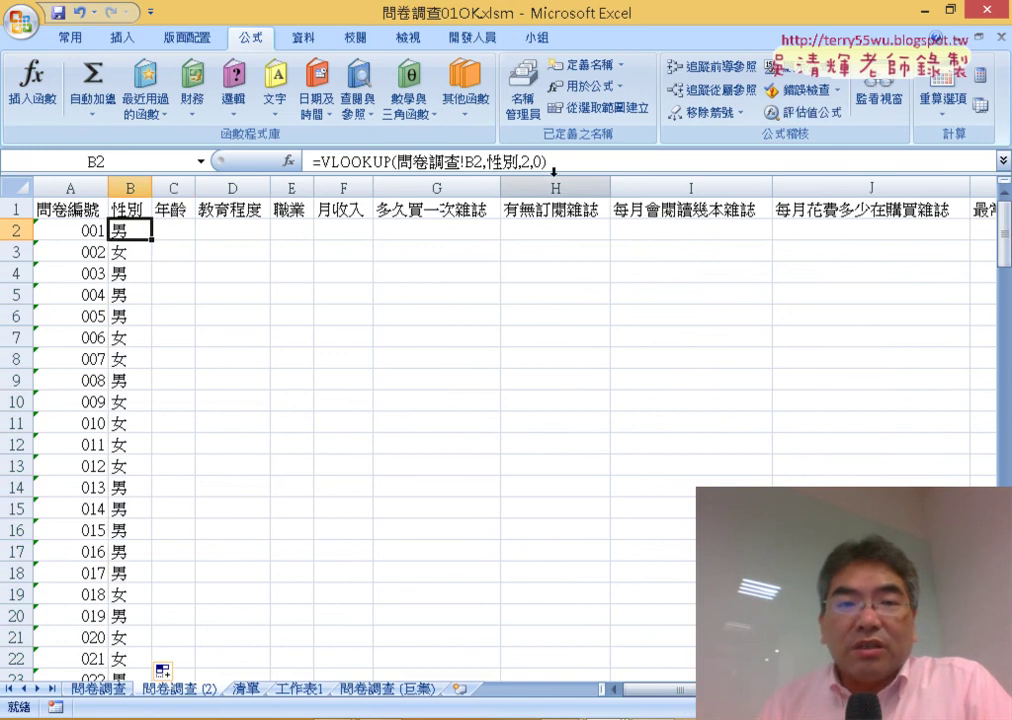
pyautogui.moveTo(548, 160); pyautogui.dragTo(313, 160)
pyautogui.hotkey('ctrl', 'c')
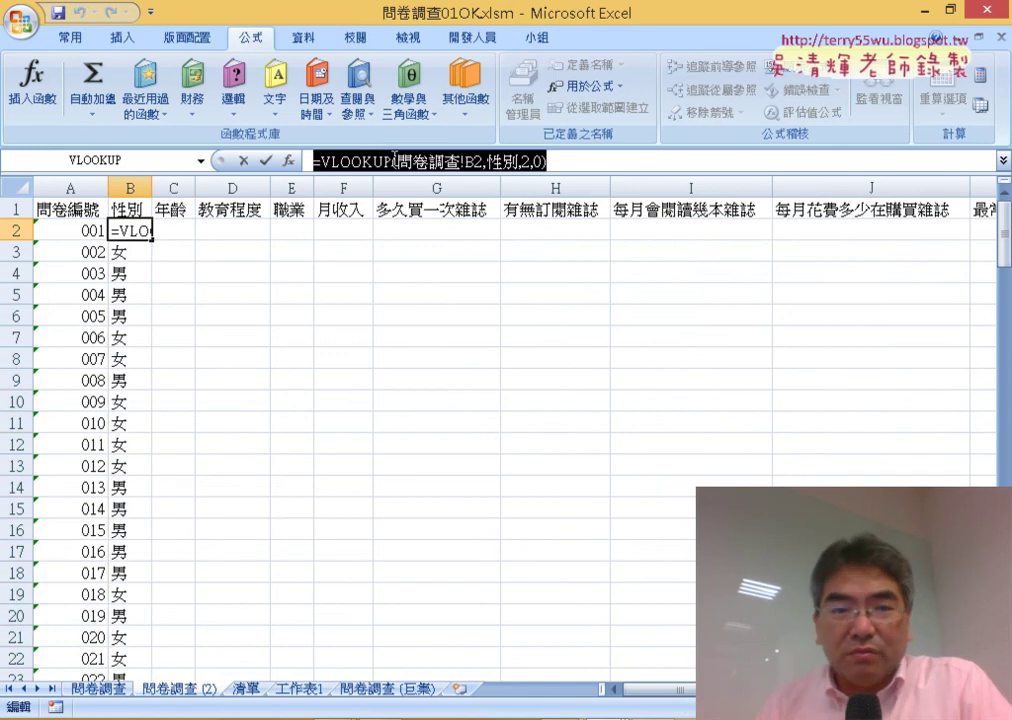
pyautogui.click(245, 160)
# Paste the formula into C2 and replace the 性別 table name with 年齡.
pyautogui.click(180, 229)
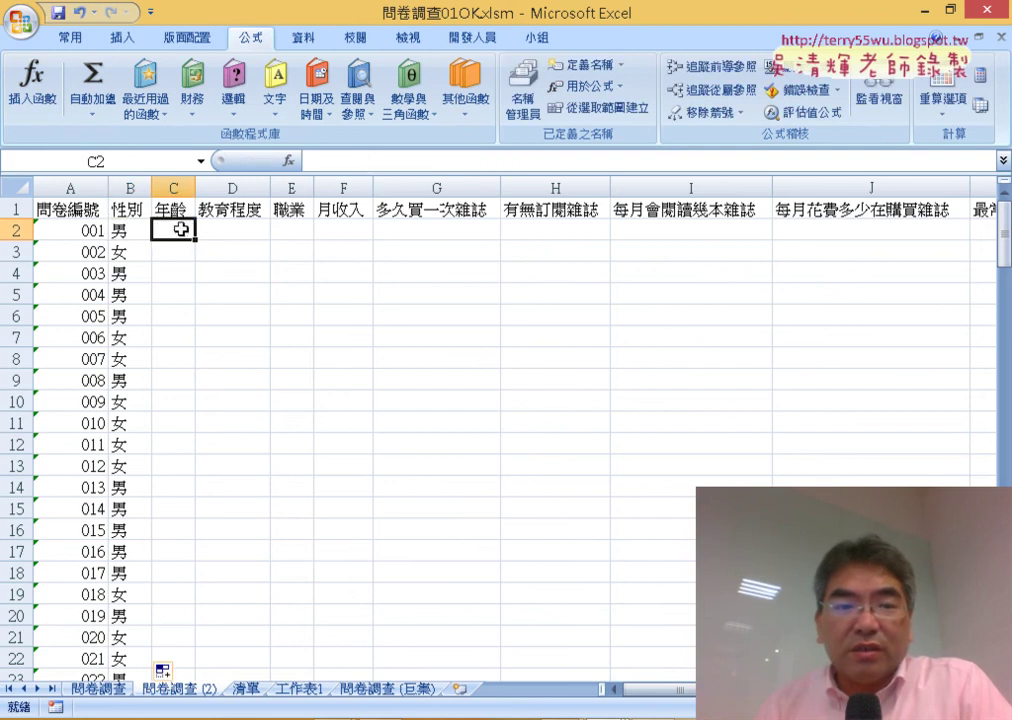
pyautogui.click(362, 162)
pyautogui.hotkey('ctrl', 'v')
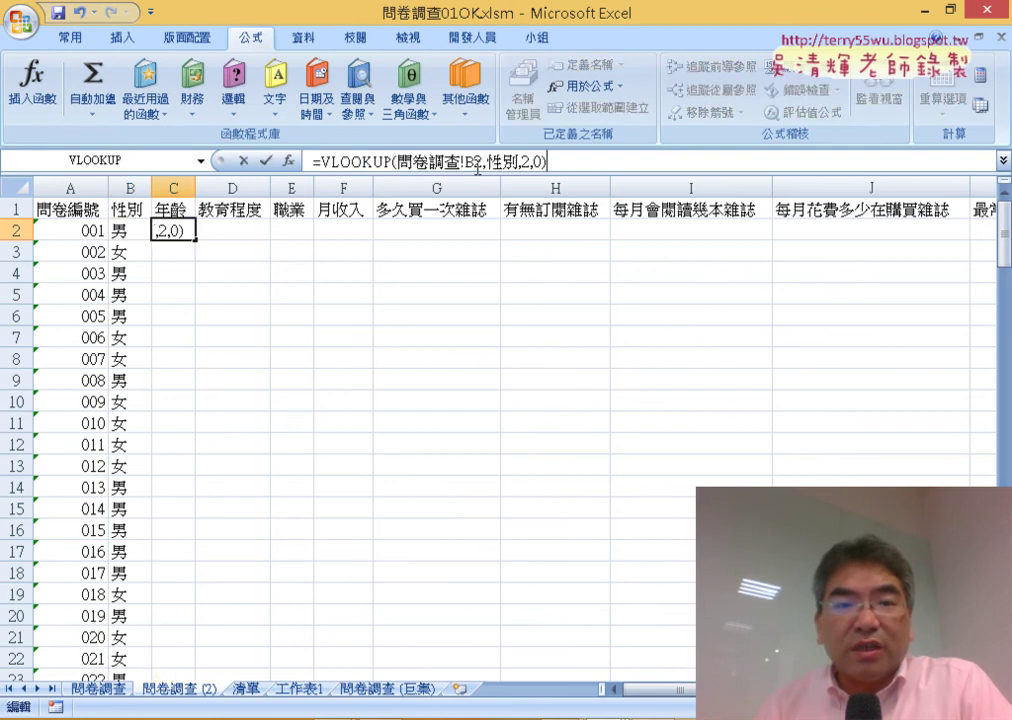
pyautogui.moveTo(489, 162); pyautogui.dragTo(519, 162)
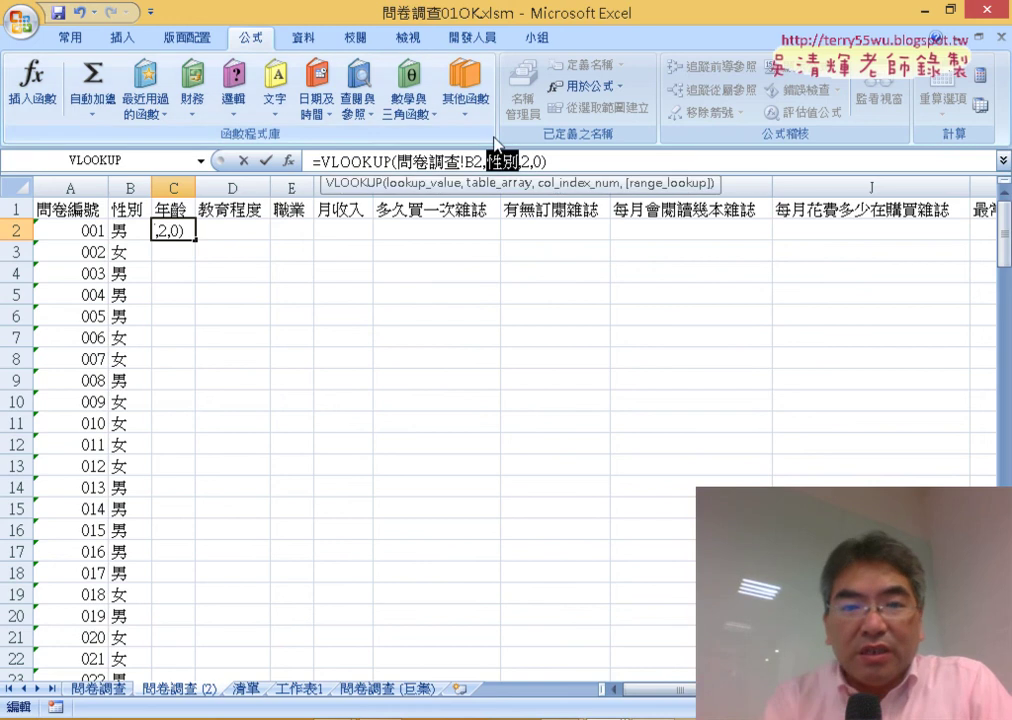
pyautogui.press('BackSpace')
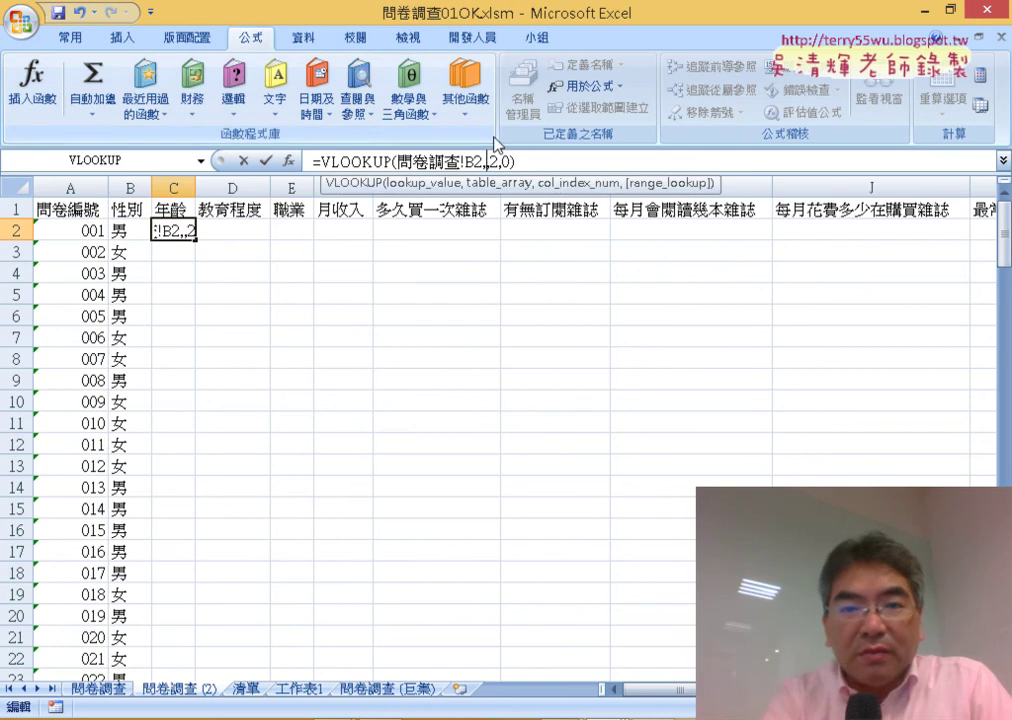
pyautogui.press('F3')
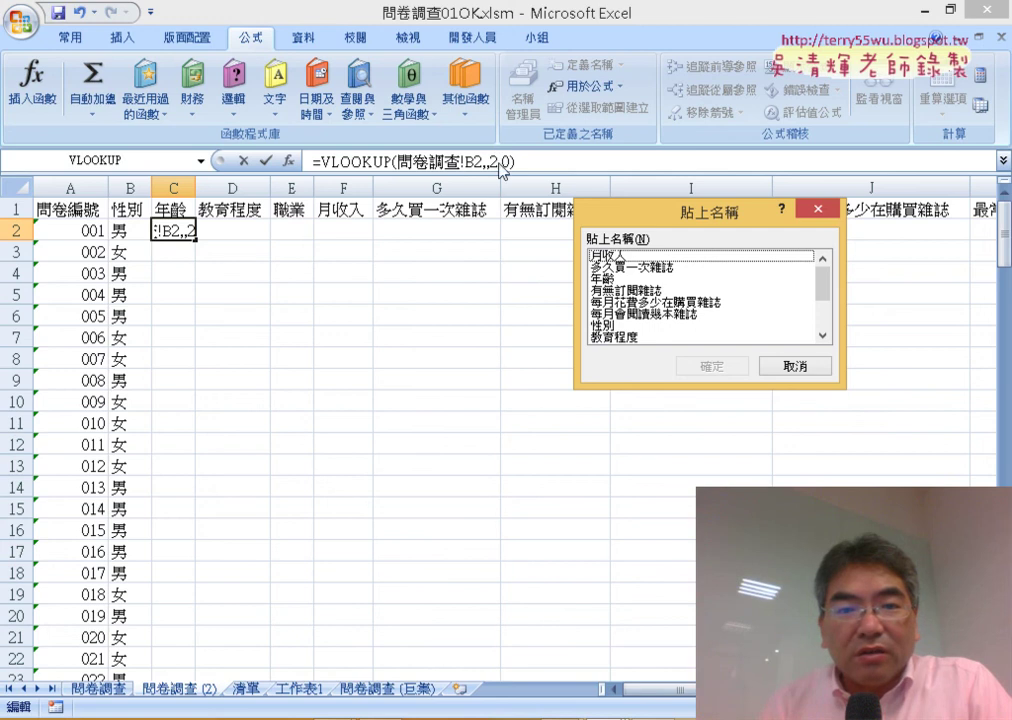
pyautogui.doubleClick(633, 283)
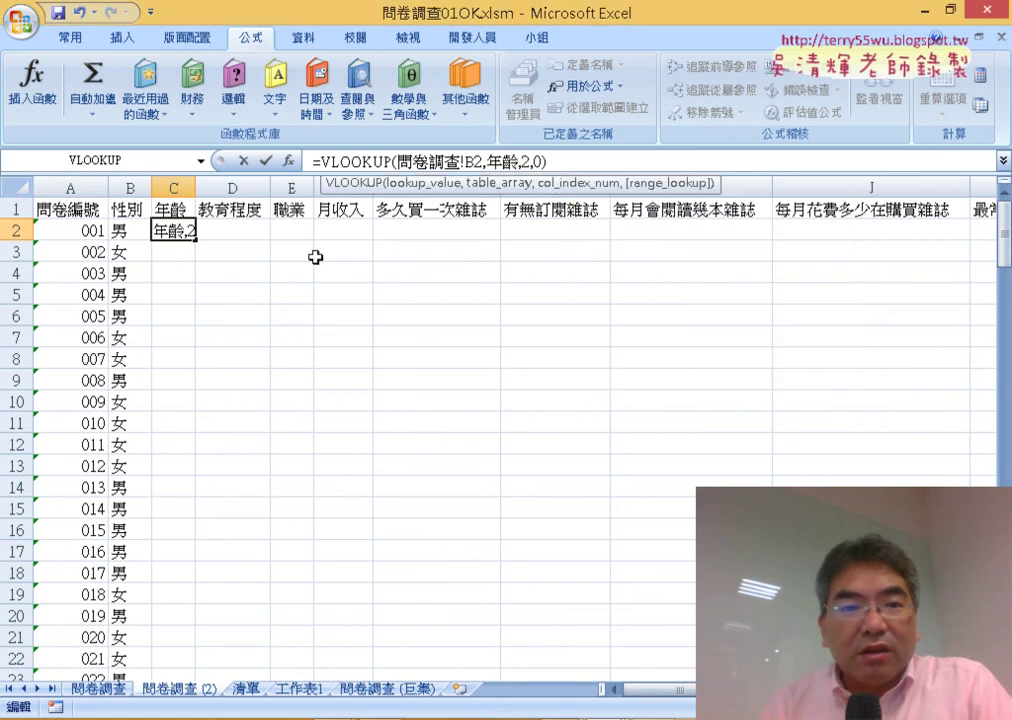
pyautogui.click(268, 160)
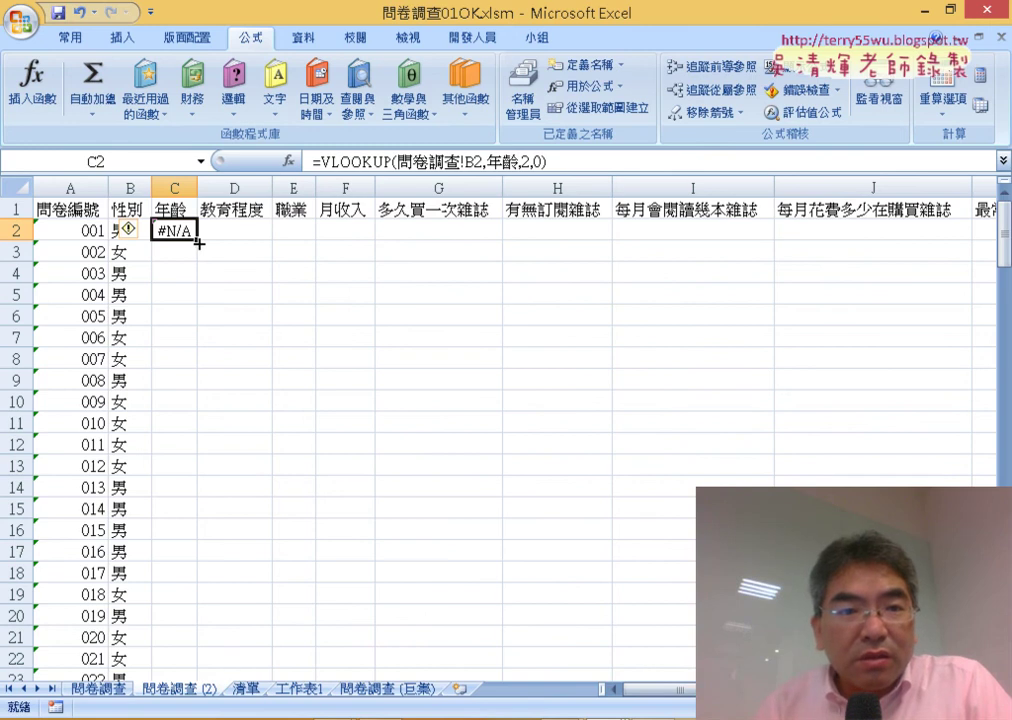
# Change C2's lookup value from 問卷調查!B2 to 問卷調查!C2 so it returns 16～30歲.
pyautogui.click(362, 160)
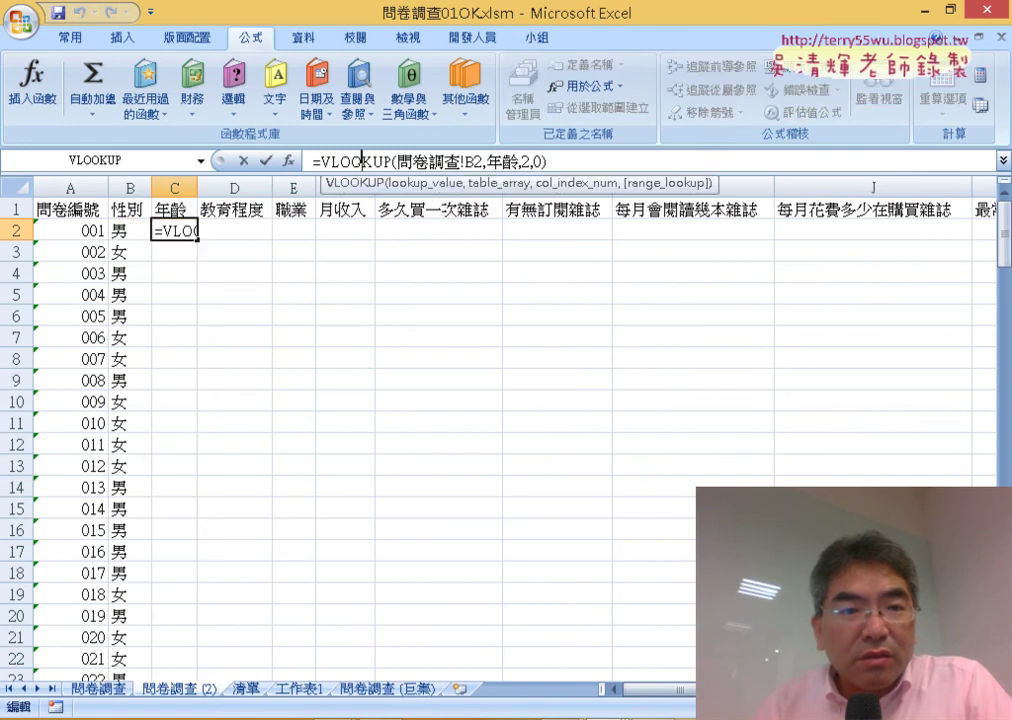
pyautogui.click(288, 160)
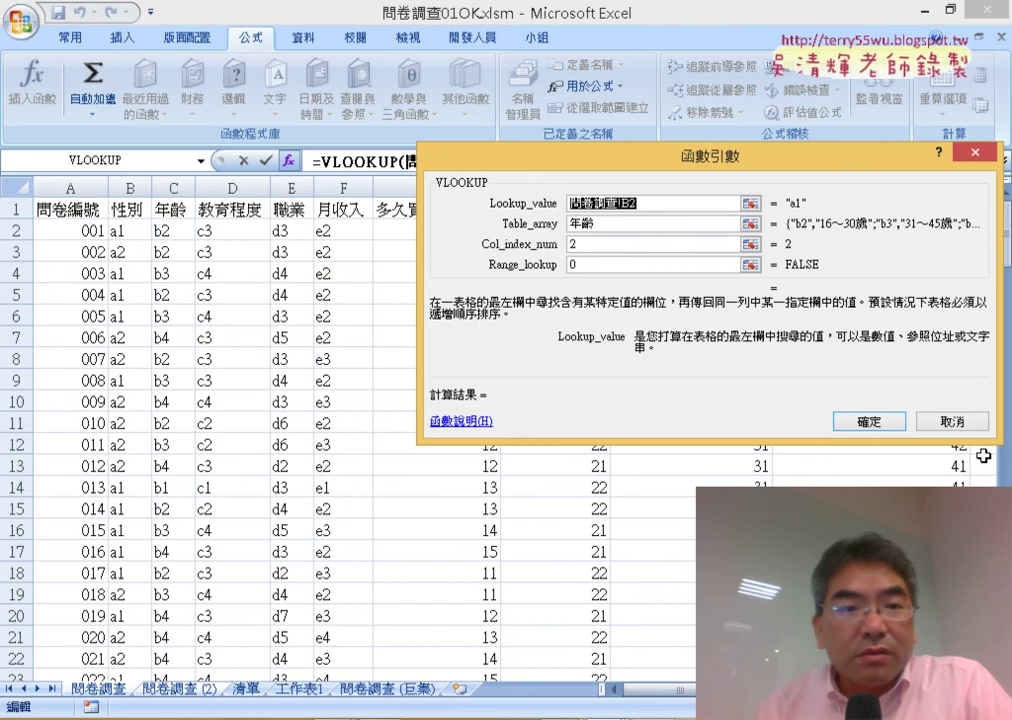
pyautogui.click(869, 421)
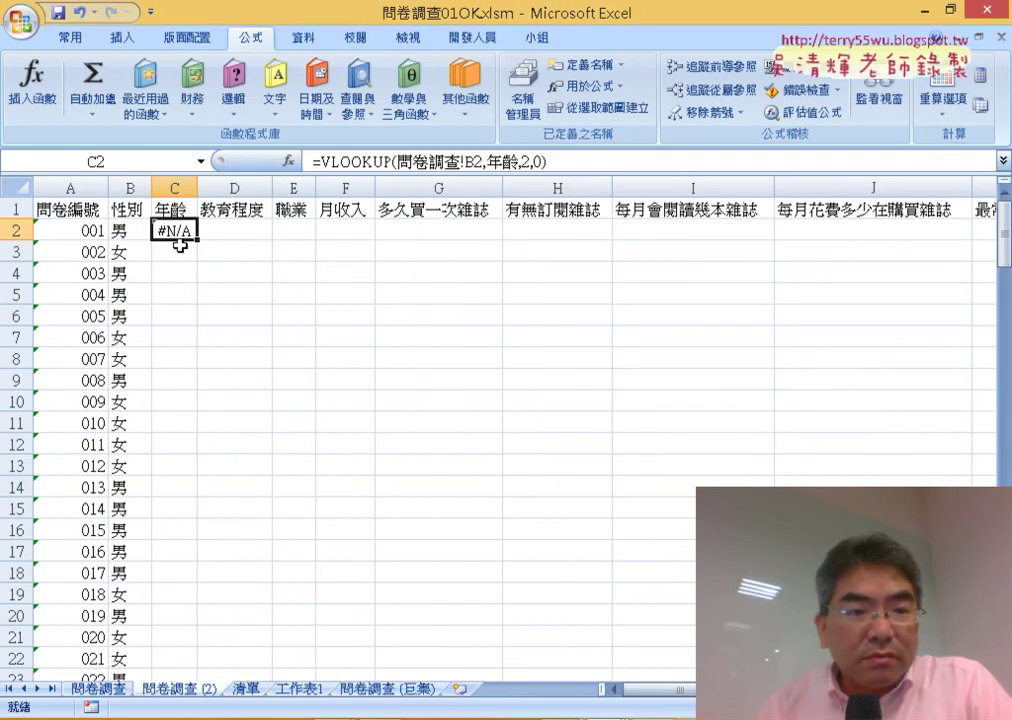
pyautogui.click(466, 160)
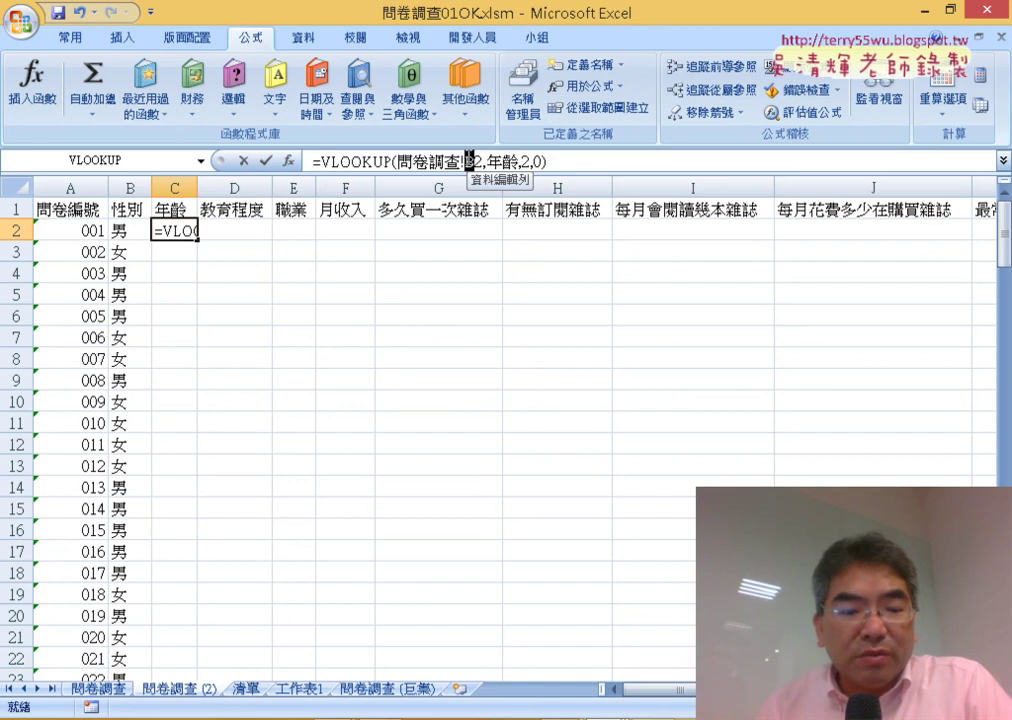
pyautogui.click(468, 160)
pyautogui.click(623, 166)
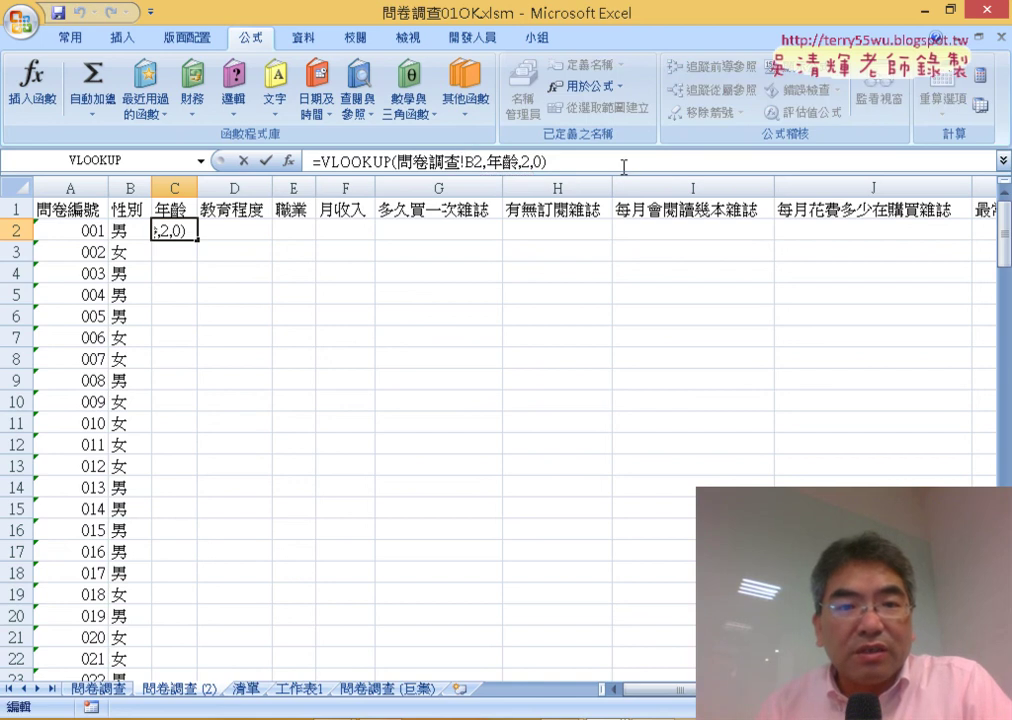
pyautogui.moveTo(464, 160); pyautogui.dragTo(474, 160)
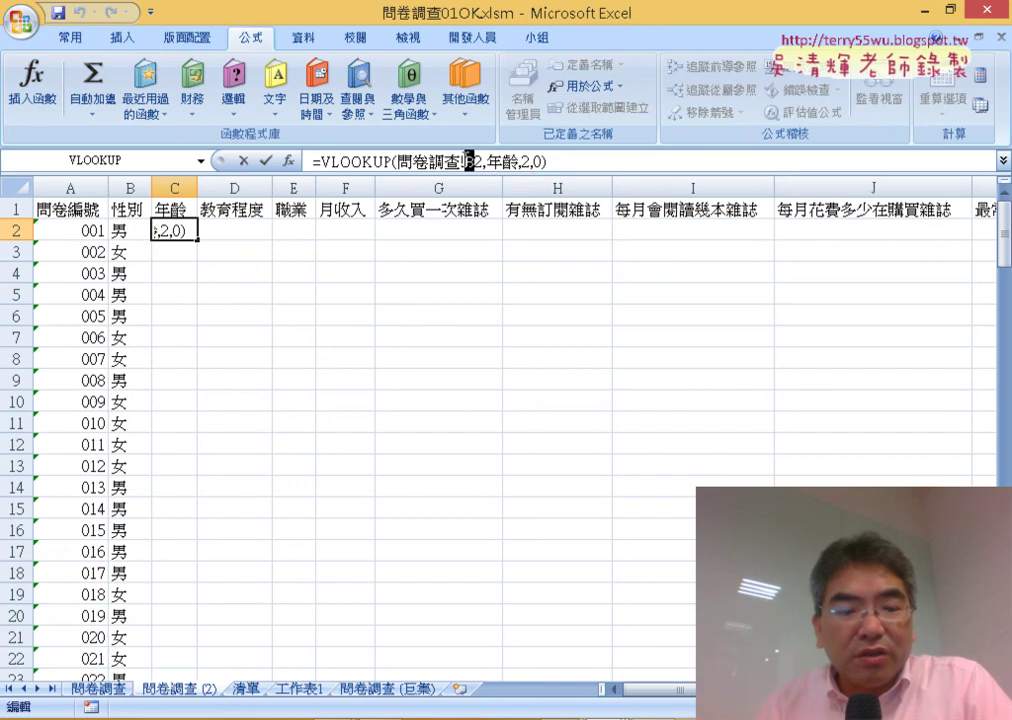
pyautogui.write('C')
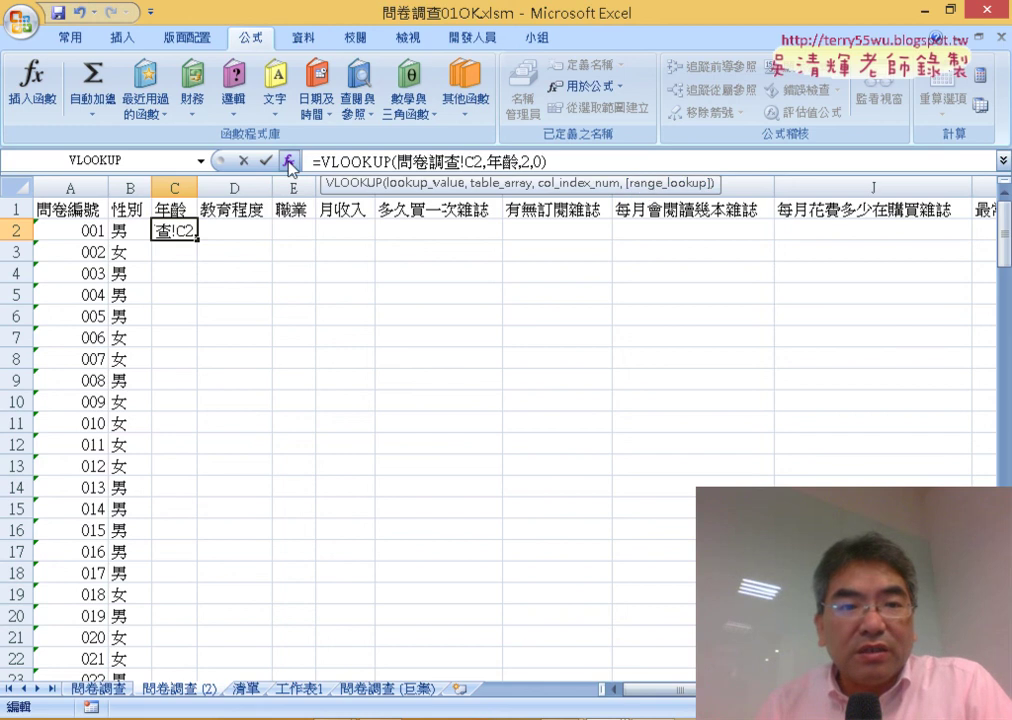
pyautogui.click(265, 161)
# Widen column C and fill the age formula down the whole 年齡 column.
pyautogui.doubleClick(195, 188)
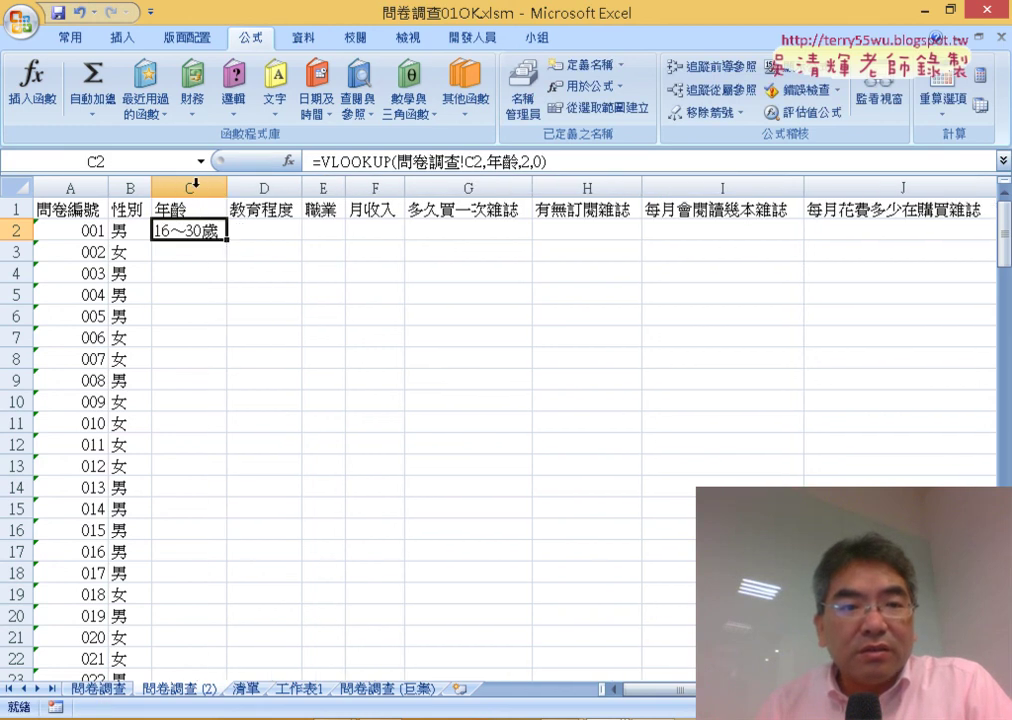
pyautogui.doubleClick(227, 241)
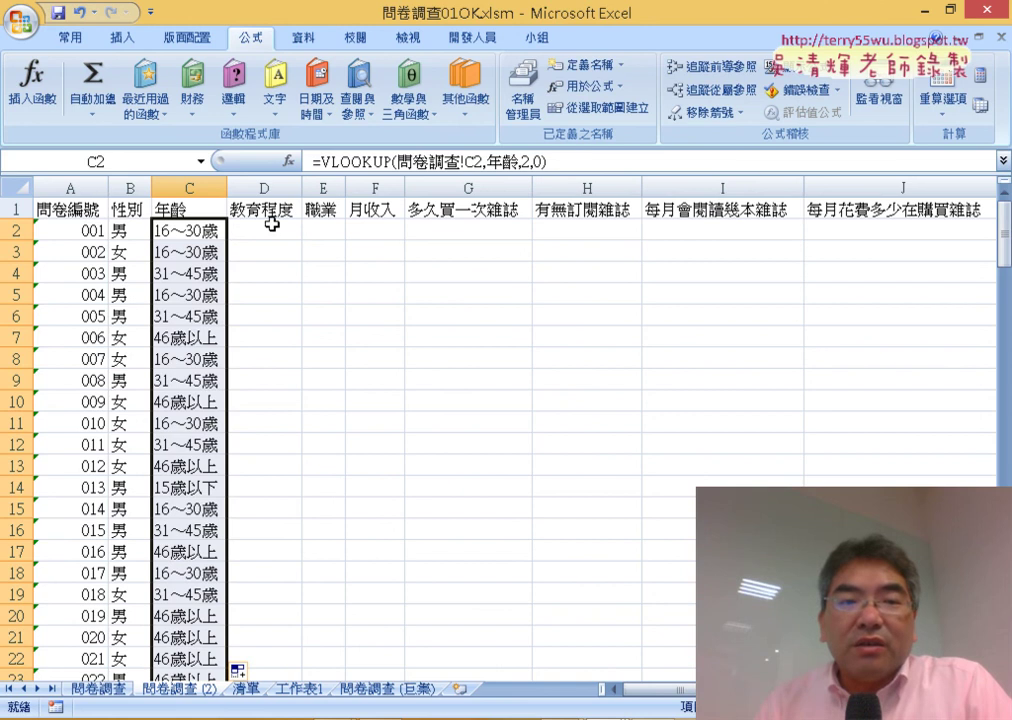
pyautogui.click(271, 226)
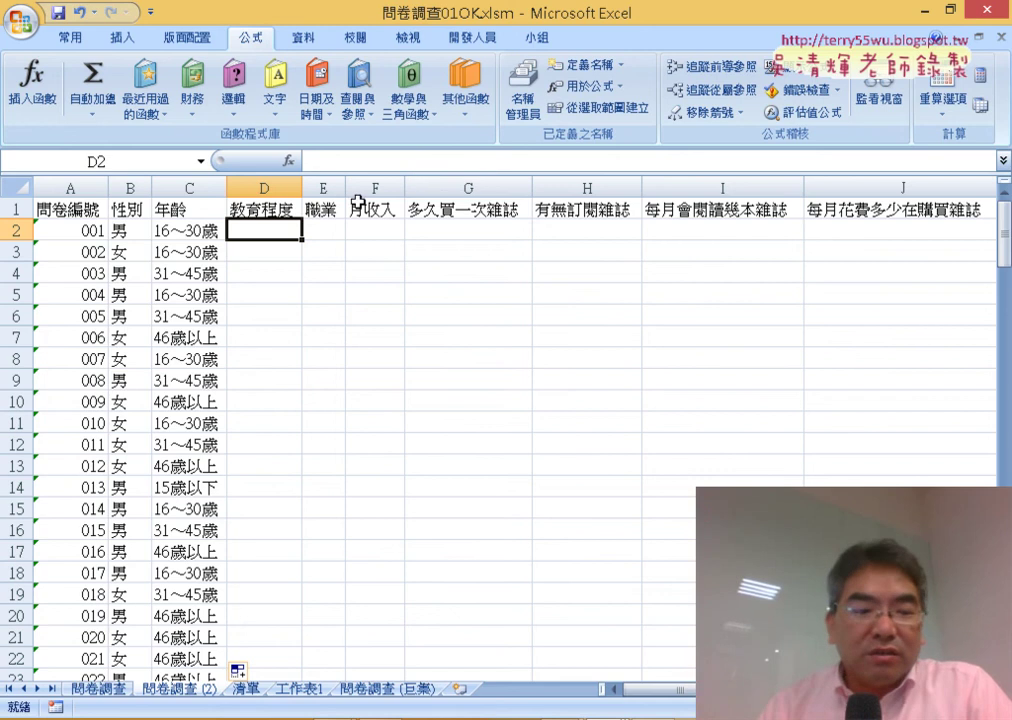
# Clear the age formulas from C2 down to the last data row.
pyautogui.click(195, 231)
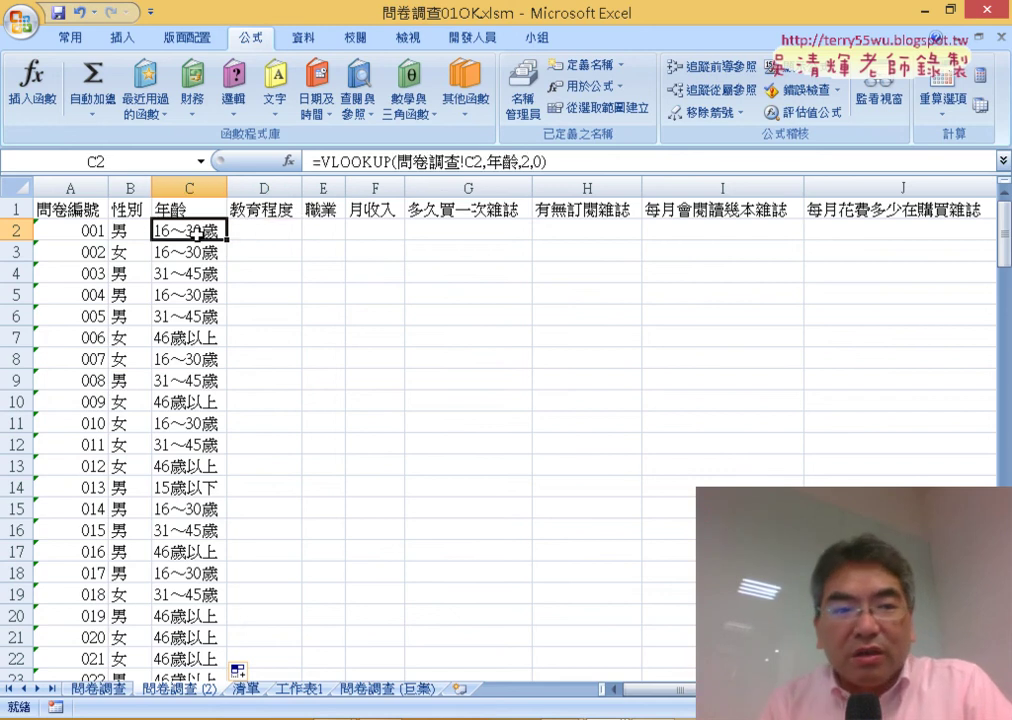
pyautogui.hotkey('ctrl', 'shift', 'Down')
pyautogui.press('Delete')
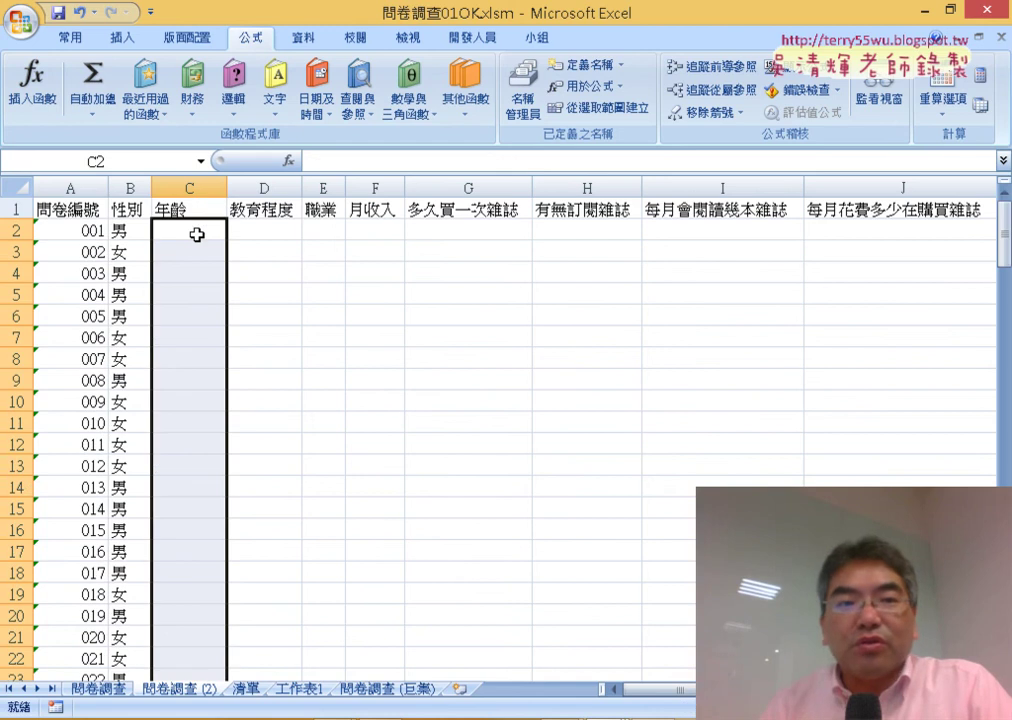
# Select B2's gender lookup and briefly circle the 性別 header to point it out.
pyautogui.click(125, 231)
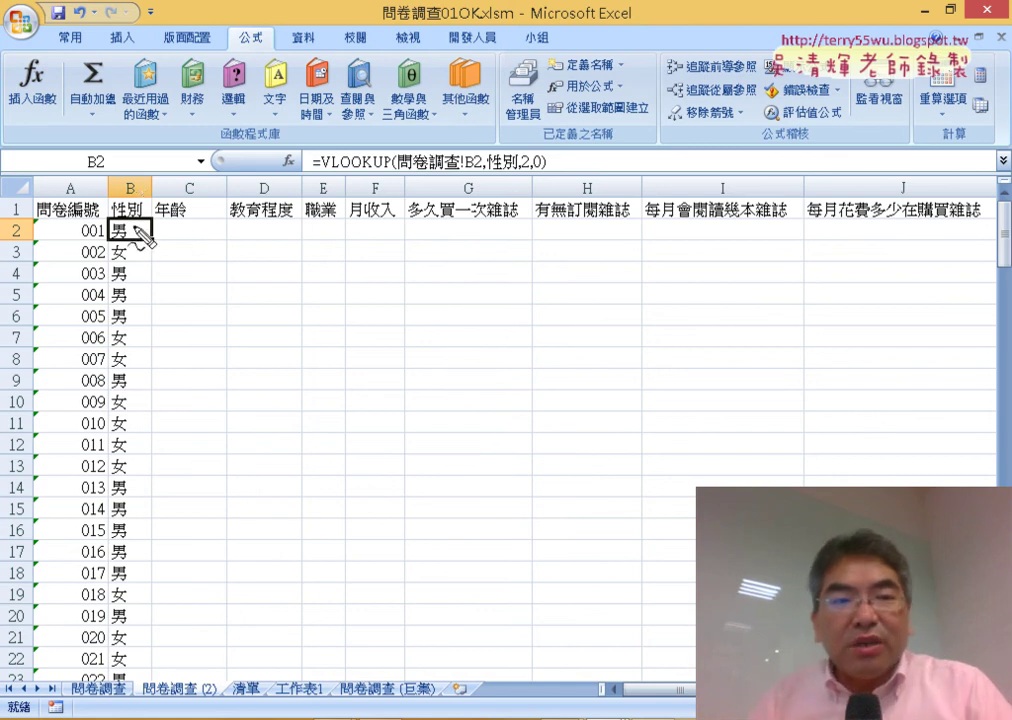
pyautogui.moveTo(150, 222)
pyautogui.mouseDown()
pyautogui.moveTo(145, 204)
pyautogui.moveTo(145, 235)
pyautogui.mouseUp()
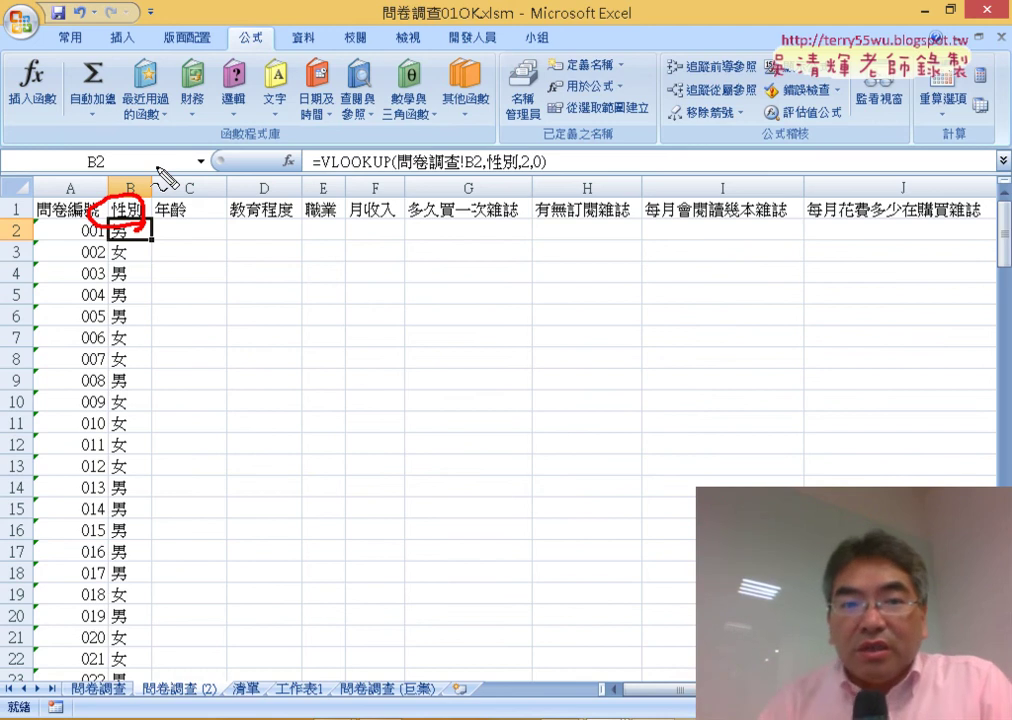
pyautogui.press('Escape')
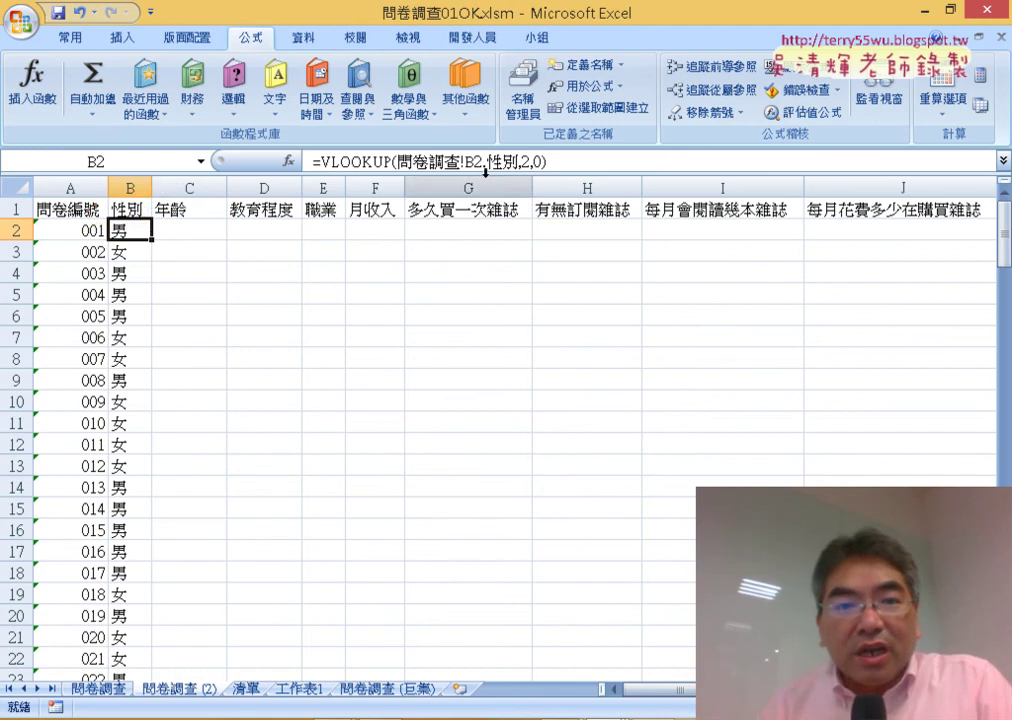
# Remove 性別 from B2's VLOOKUP and insert the INDIRECT function in its place.
pyautogui.moveTo(489, 162); pyautogui.dragTo(520, 162)
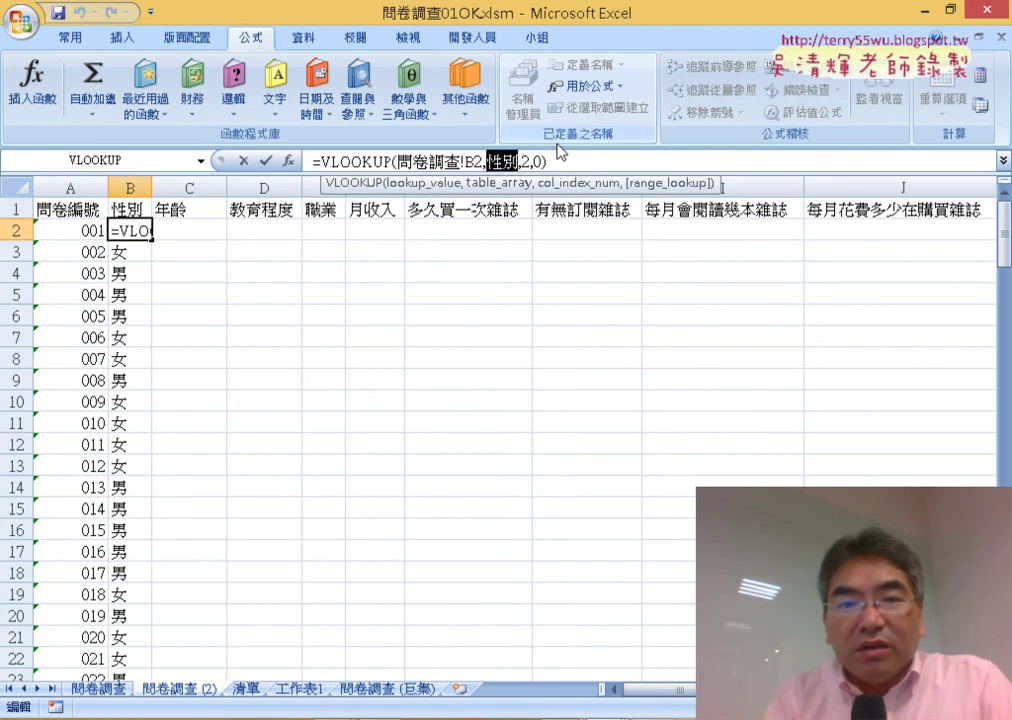
pyautogui.press('Delete')
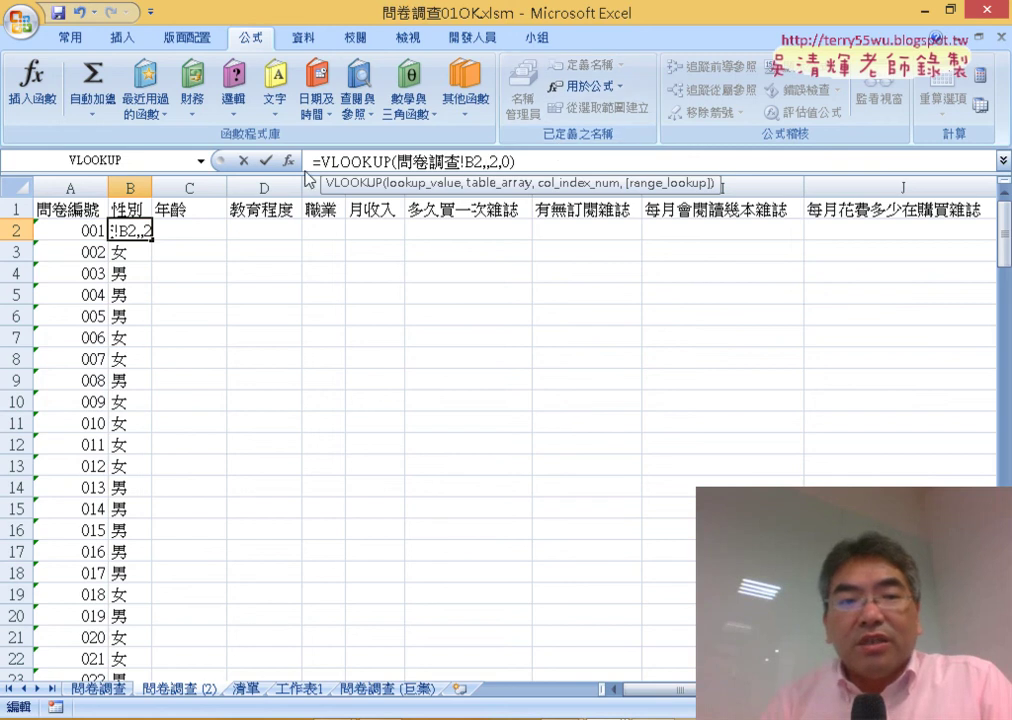
pyautogui.click(202, 161)
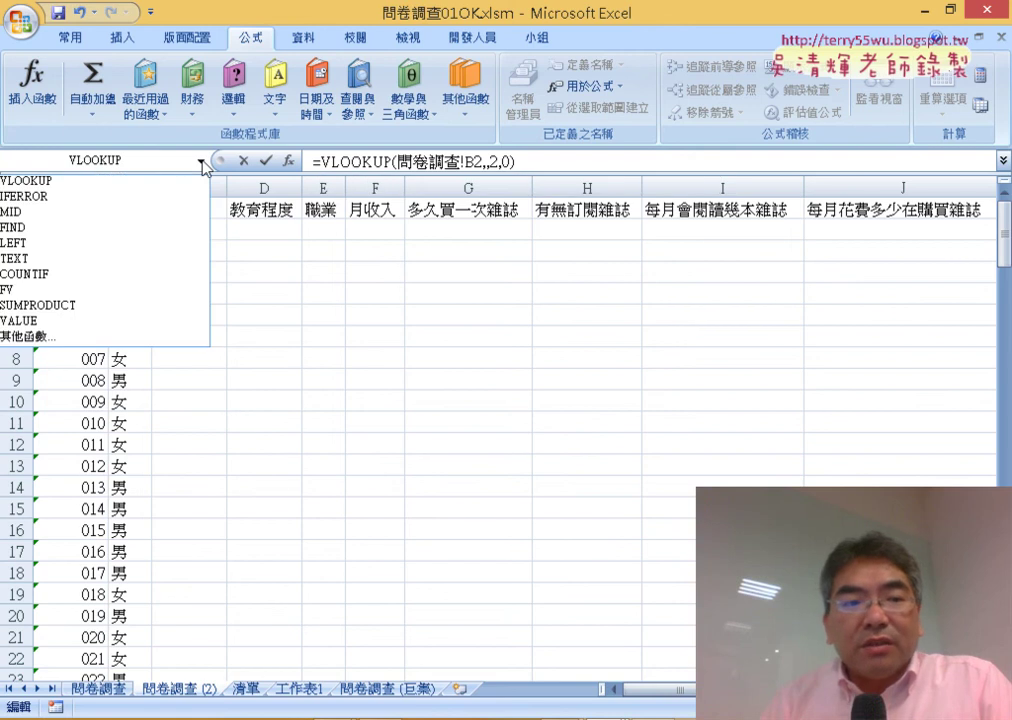
pyautogui.click(170, 340)
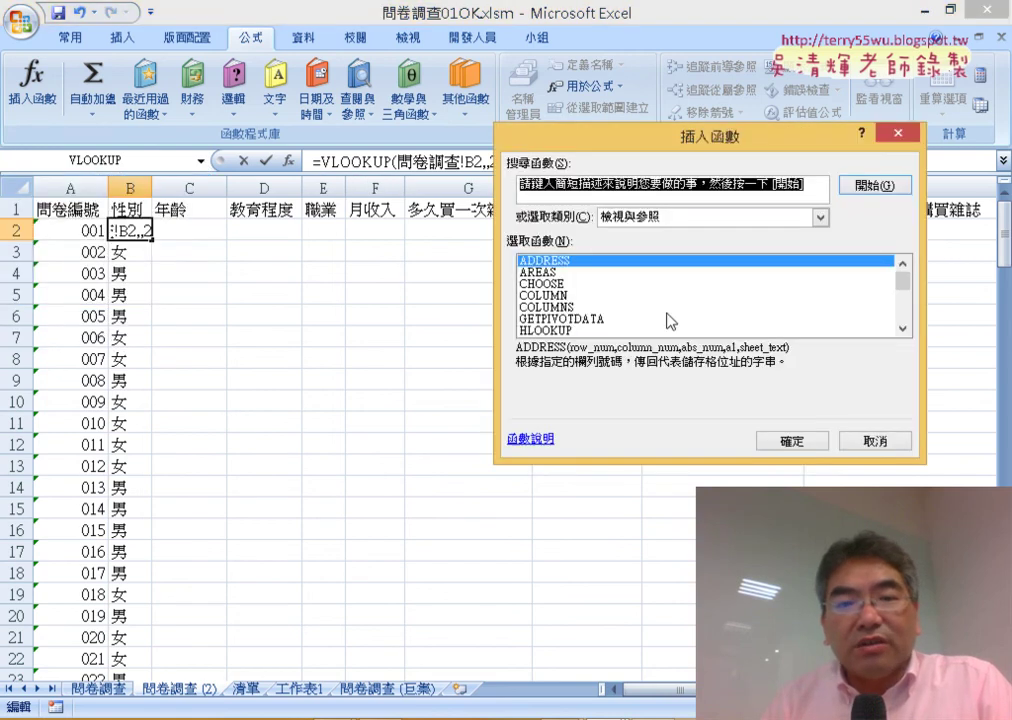
pyautogui.click(902, 328)
pyautogui.click(902, 328)
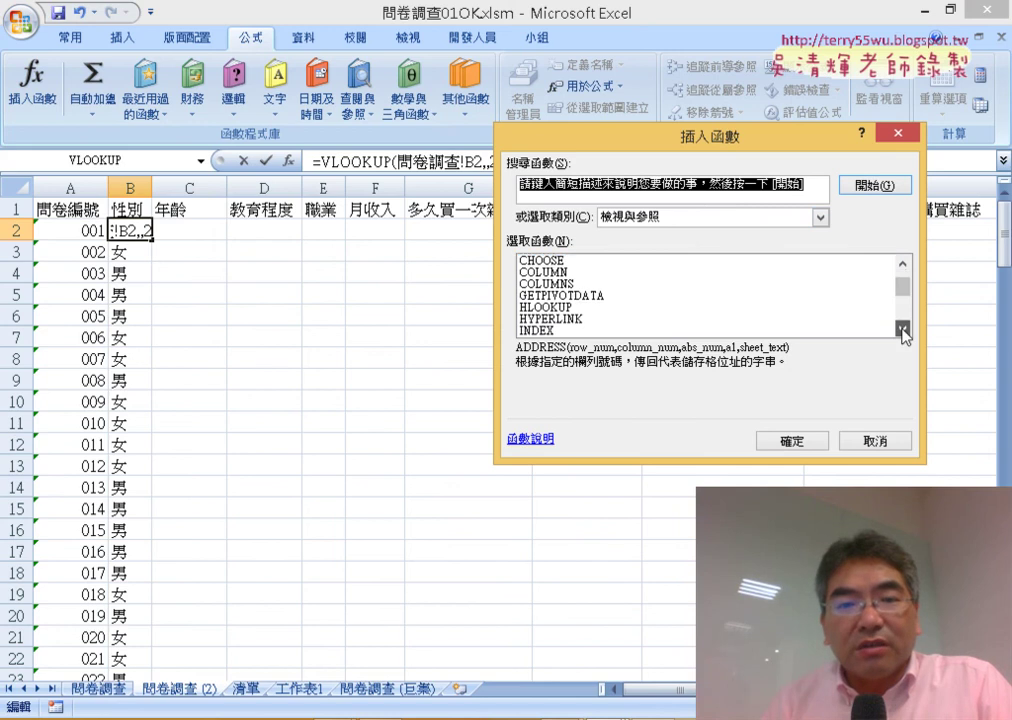
pyautogui.click(902, 328)
pyautogui.click(902, 328)
pyautogui.click(902, 328)
pyautogui.click(556, 308)
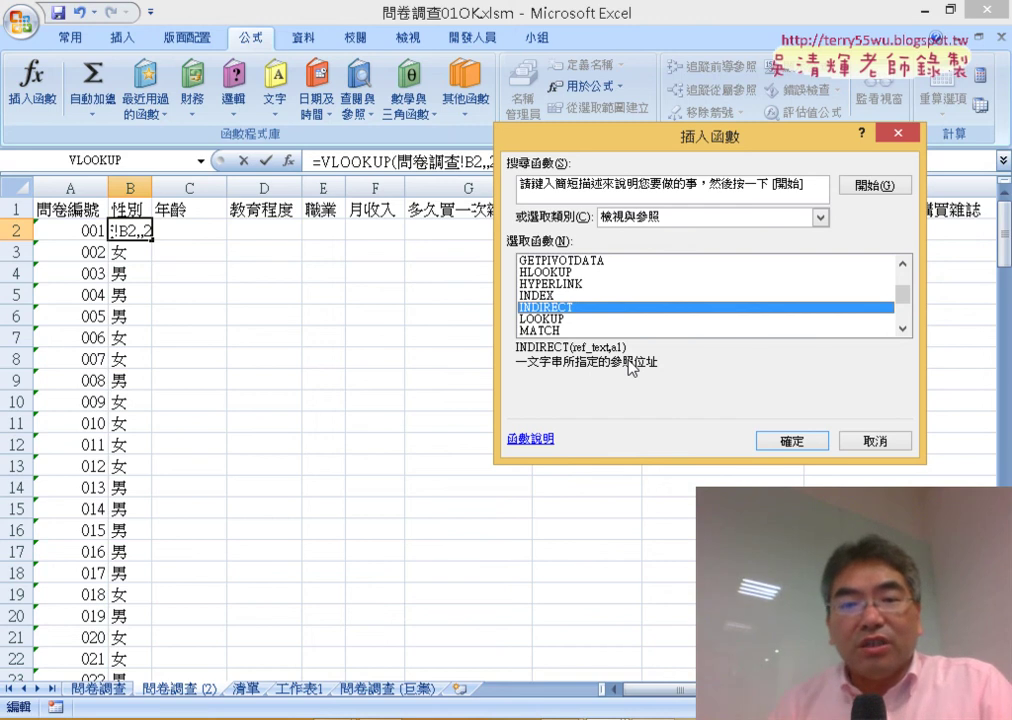
pyautogui.click(800, 441)
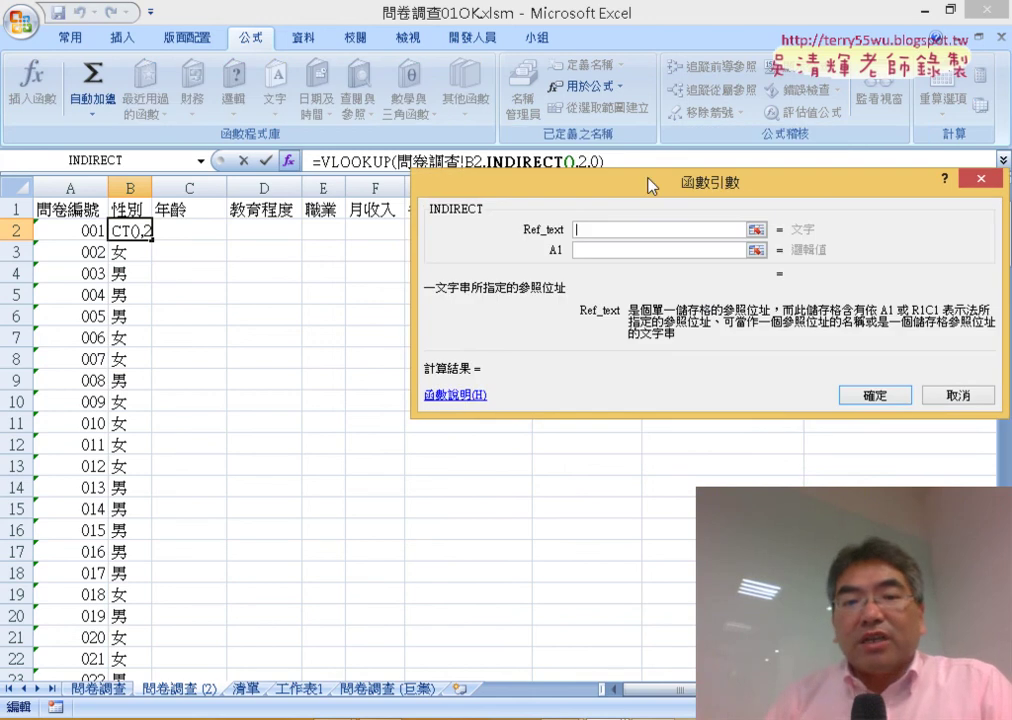
# Give INDIRECT the row-locked header reference B$1, making B2 =VLOOKUP(問卷調查!B2,INDIRECT(B$1),2,0).
pyautogui.moveTo(649, 184); pyautogui.dragTo(617, 300)
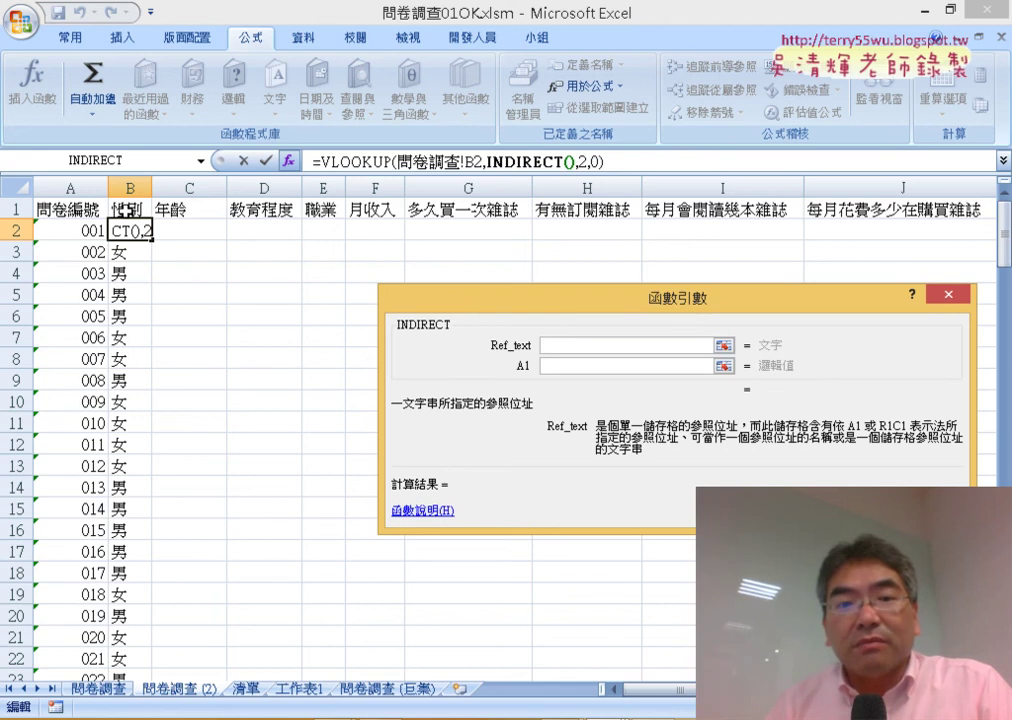
pyautogui.click(132, 209)
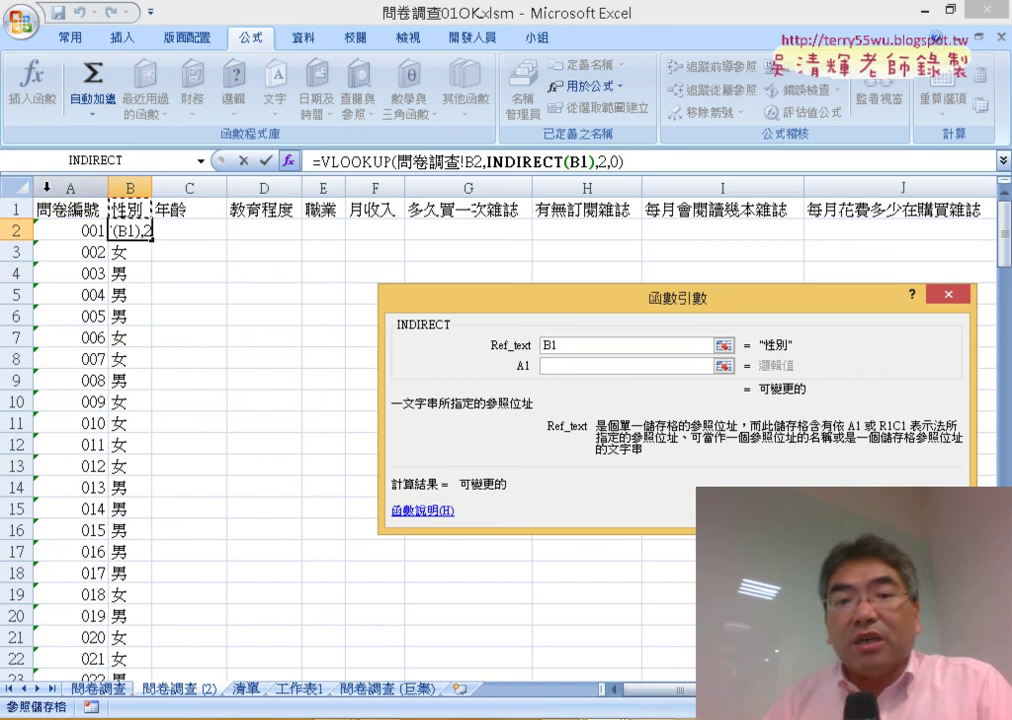
pyautogui.click(556, 345)
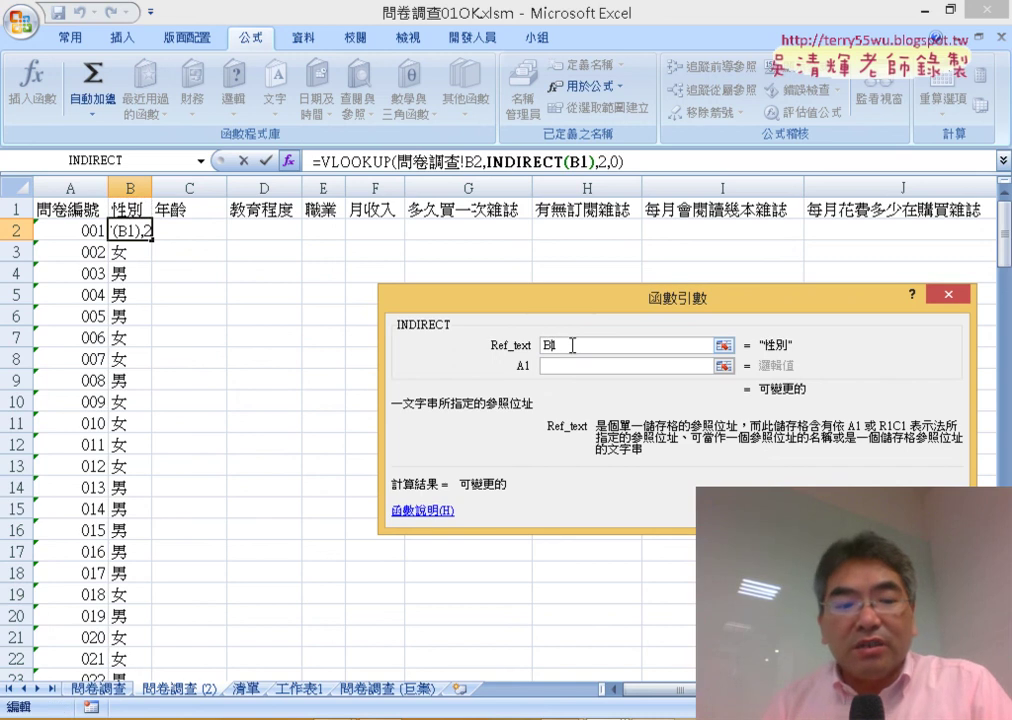
pyautogui.press('F4')
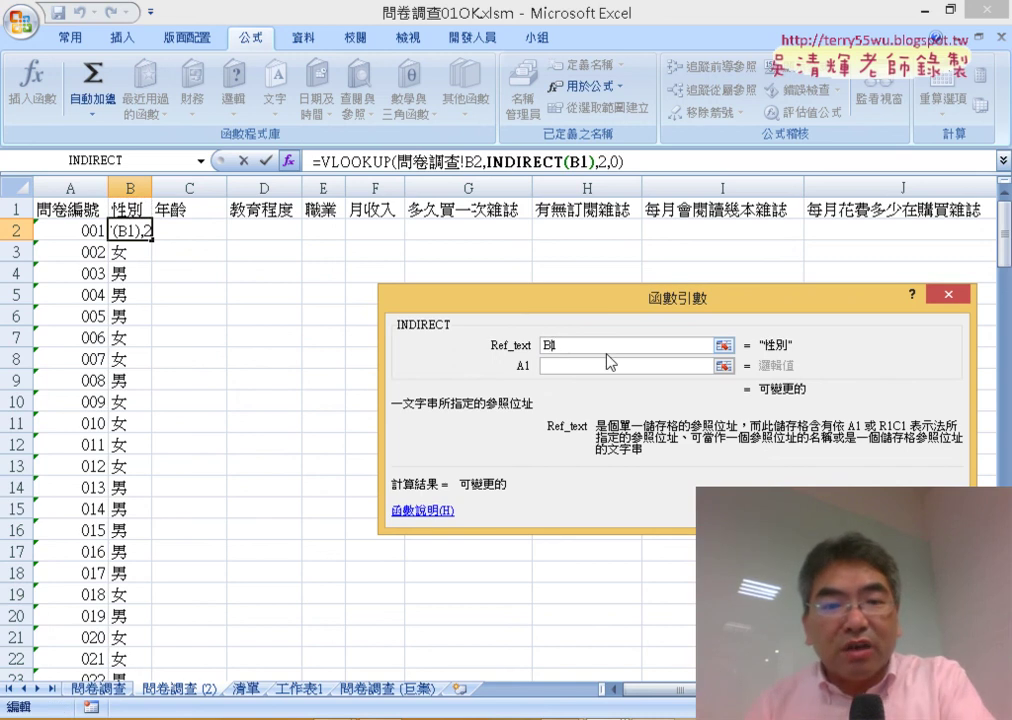
pyautogui.press('F4')
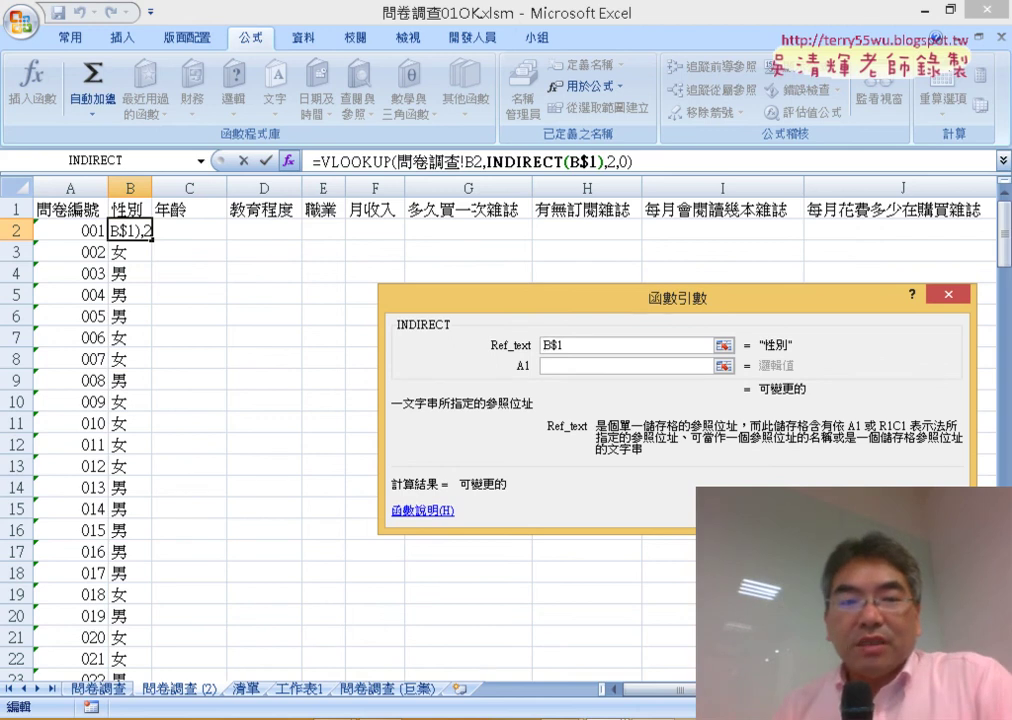
pyautogui.press('Return')
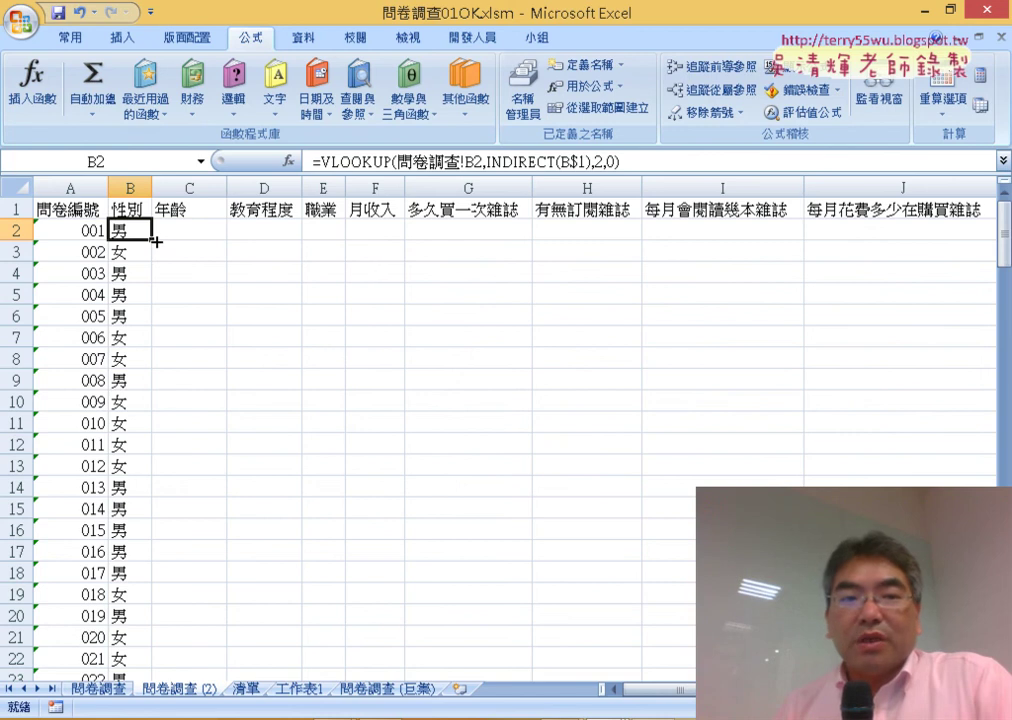
# Fill B2's INDIRECT lookup down the gender column and across row 2 to column O.
pyautogui.doubleClick(155, 241)
pyautogui.click(144, 238)
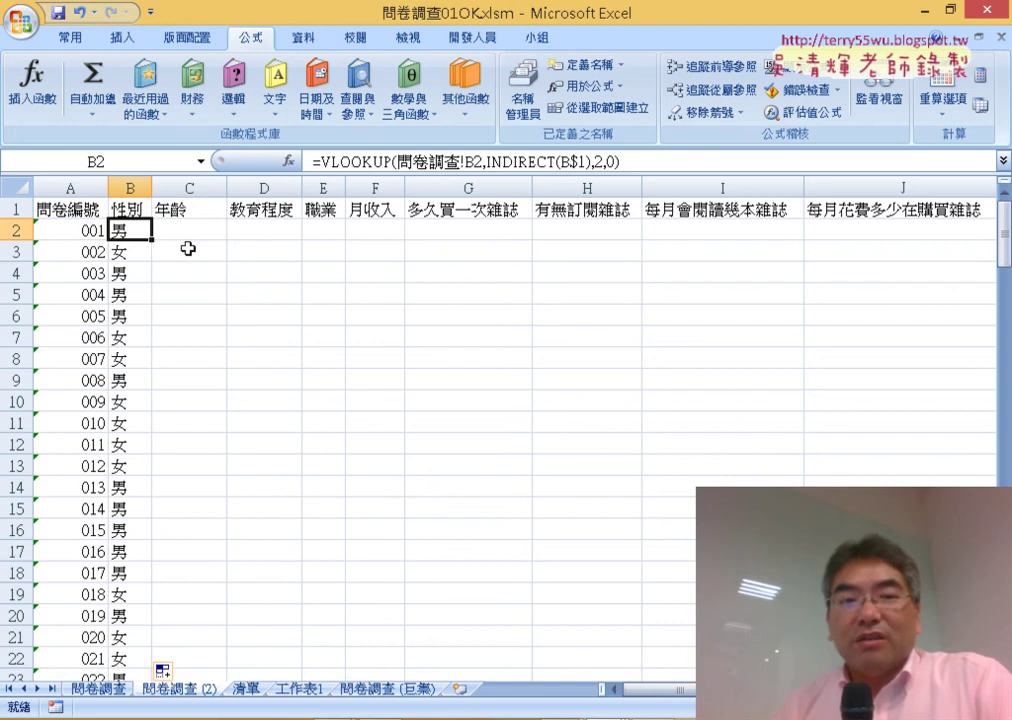
pyautogui.moveTo(153, 238)
pyautogui.mouseDown()
pyautogui.moveTo(1008, 232)
pyautogui.moveTo(768, 231)
pyautogui.mouseUp()
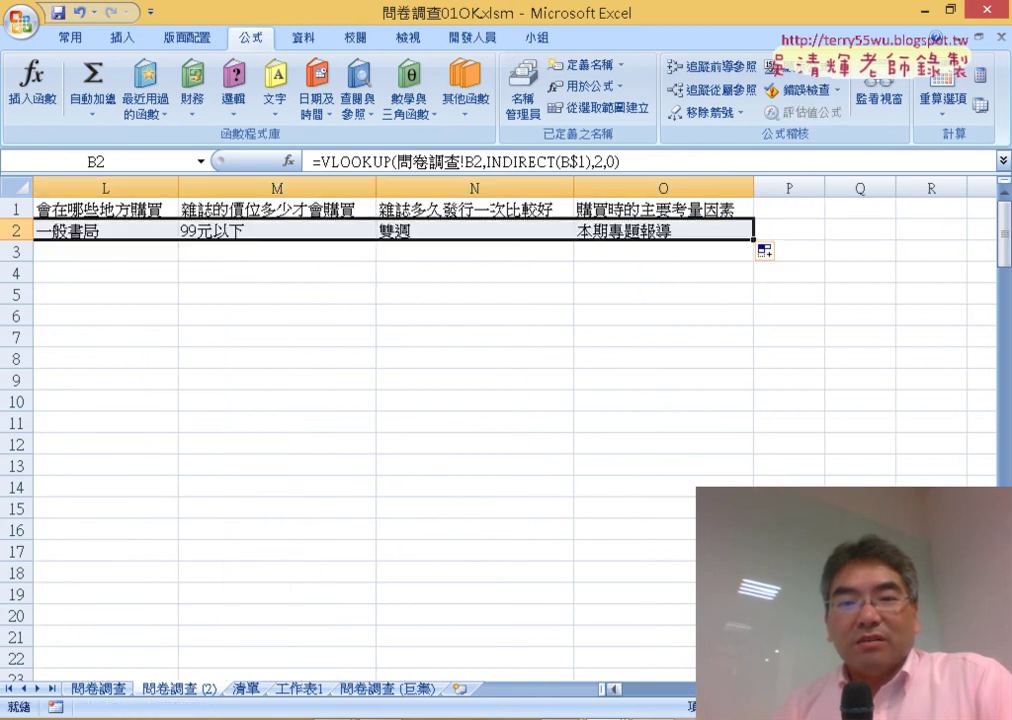
pyautogui.moveTo(730, 688)
pyautogui.mouseDown()
pyautogui.moveTo(651, 688)
pyautogui.moveTo(730, 688)
pyautogui.mouseUp()
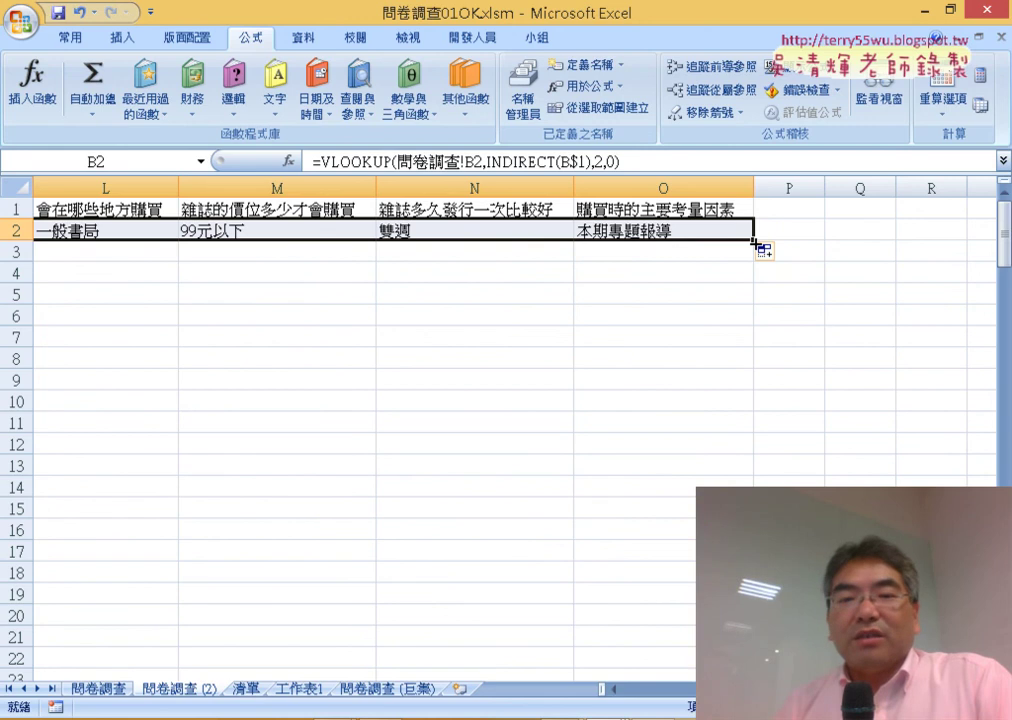
pyautogui.moveTo(755, 243); pyautogui.dragTo(758, 242)
pyautogui.click(669, 684)
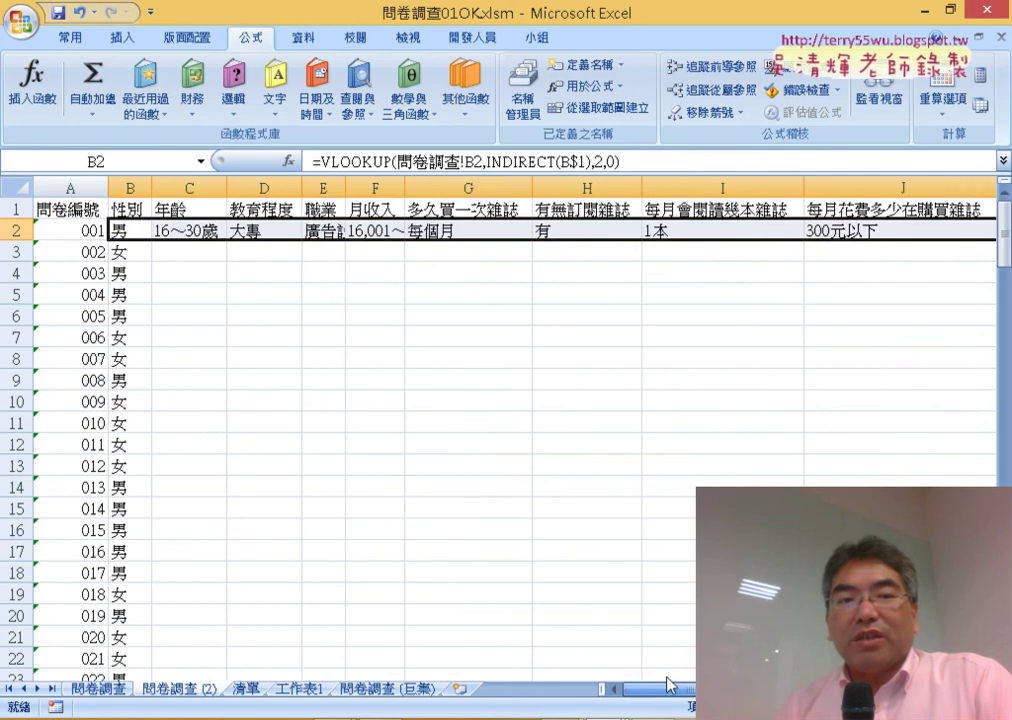
pyautogui.click(133, 249)
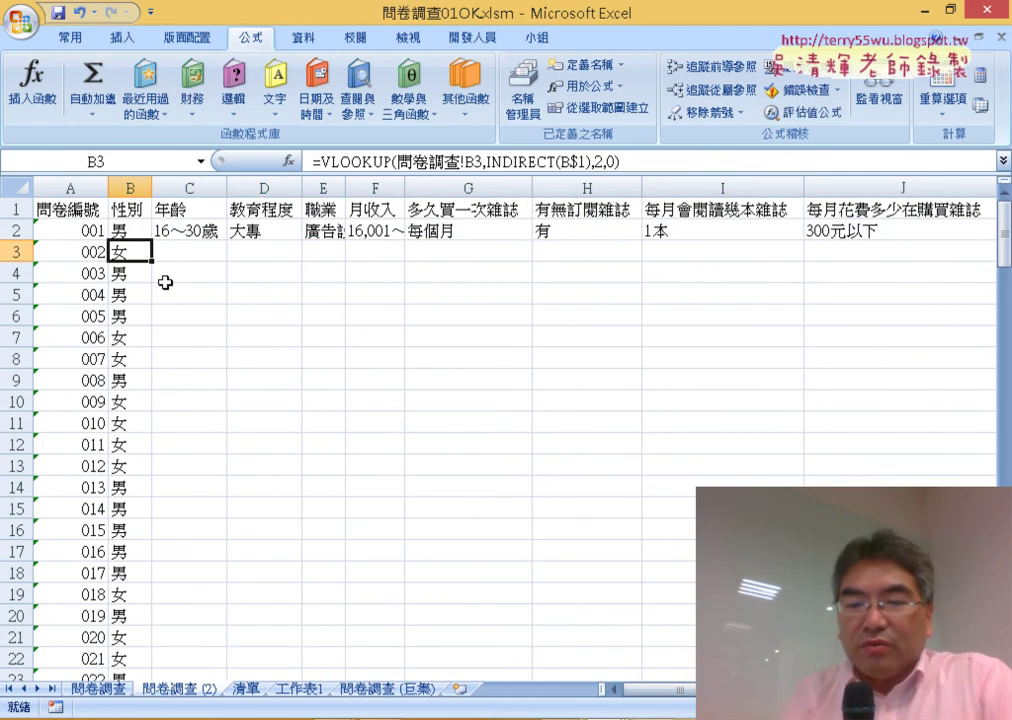
# Clear column B below B2, copy B2 across to O2, then fill B2:O2 down every survey row.
pyautogui.hotkey('ctrl', 'shift', 'Down')
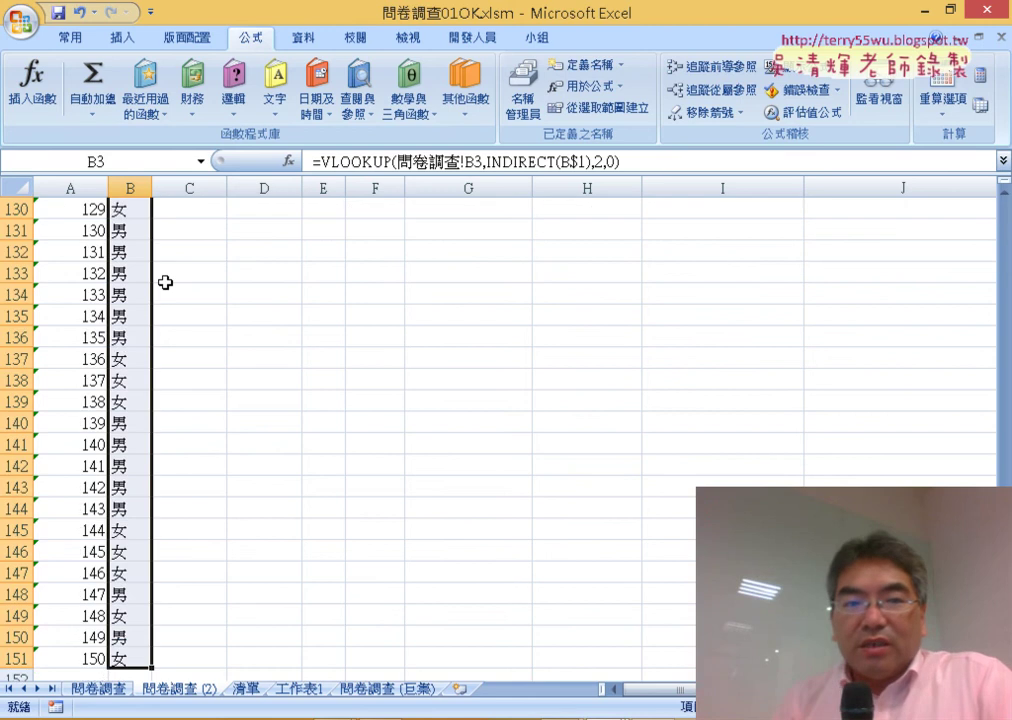
pyautogui.hotkey('ctrl', 'BackSpace')
pyautogui.press('Delete')
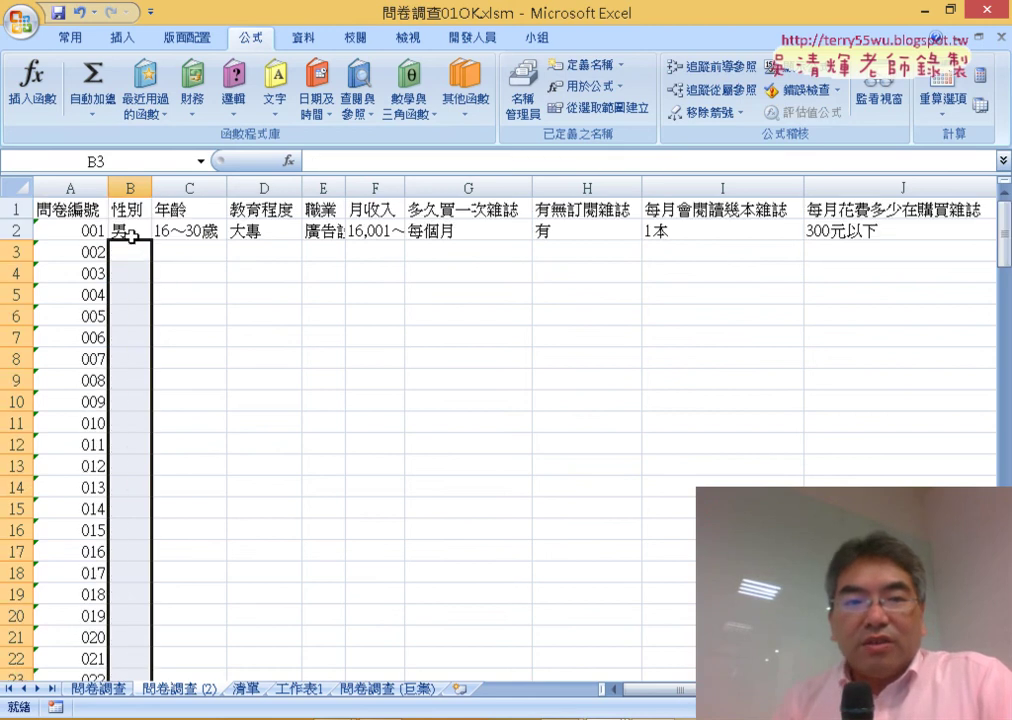
pyautogui.click(145, 234)
pyautogui.moveTo(155, 242); pyautogui.dragTo(753, 239)
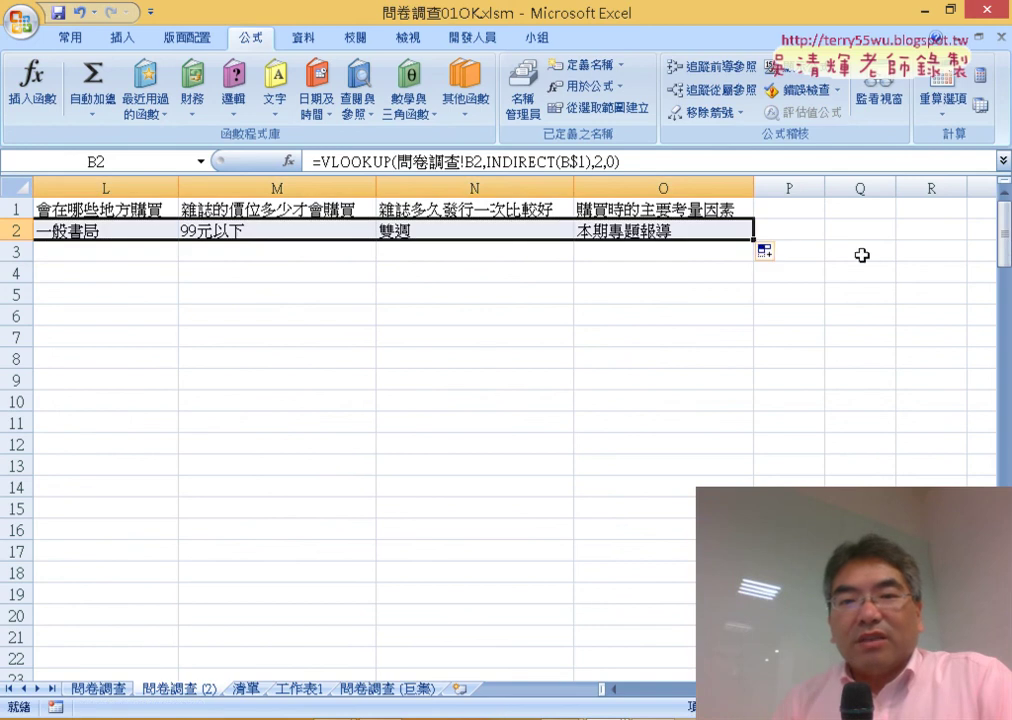
pyautogui.doubleClick(753, 240)
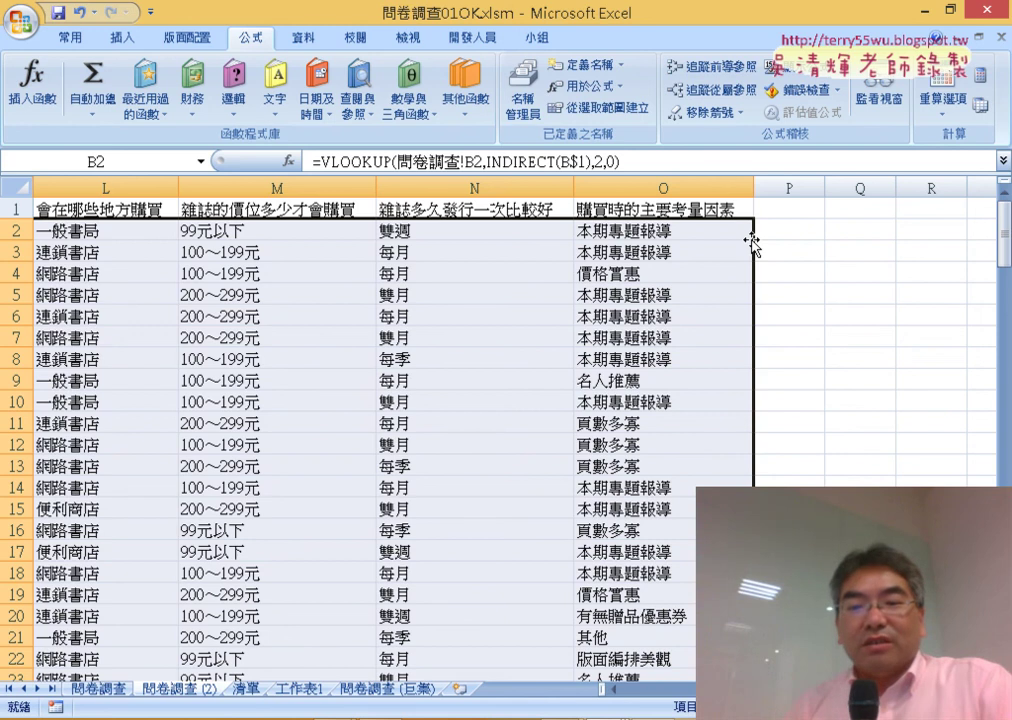
pyautogui.hscroll(-7, 500, 440)
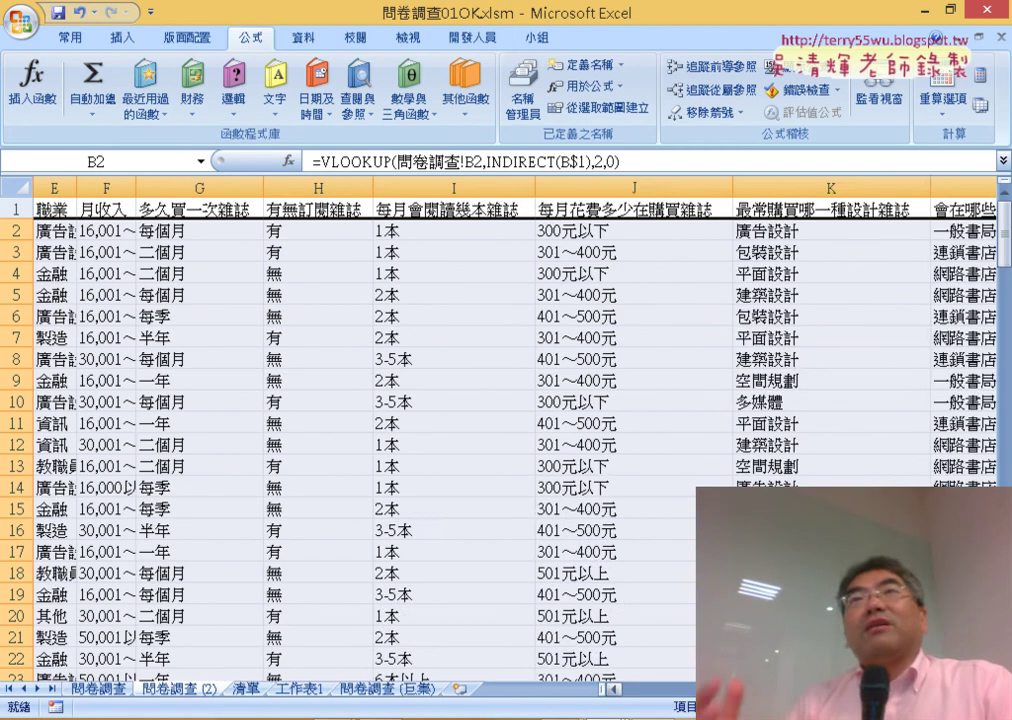
pyautogui.hscroll(-4, 500, 440)
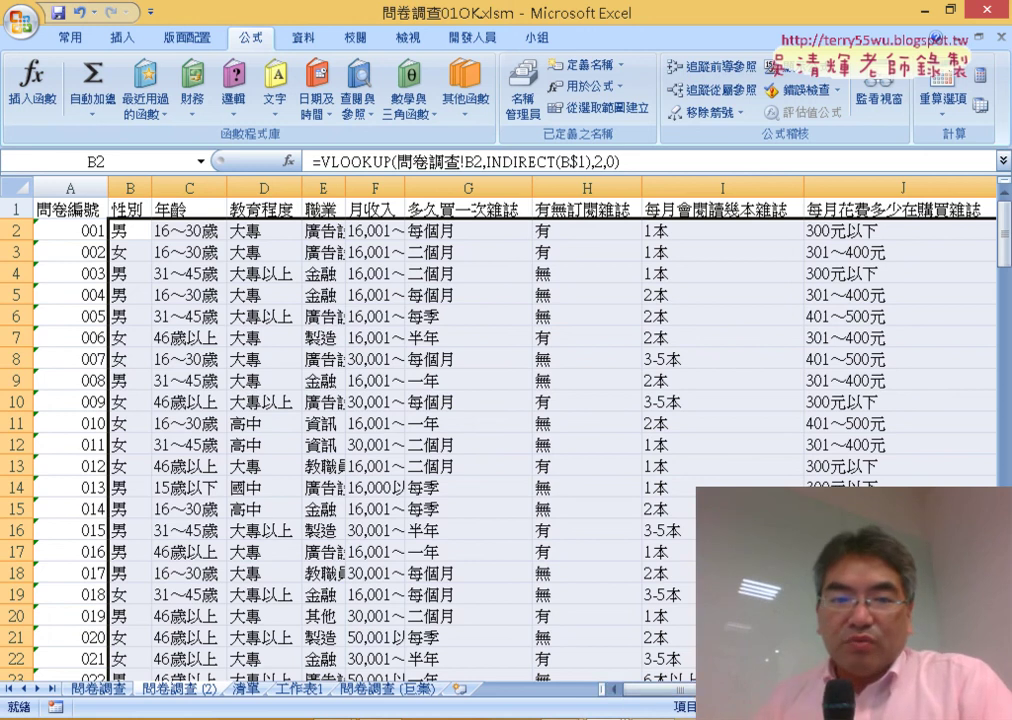
# Go back to PowerPoint and scroll to slide 82, VLOOKUP與INDIRECT函數.
pyautogui.click(574, 628)
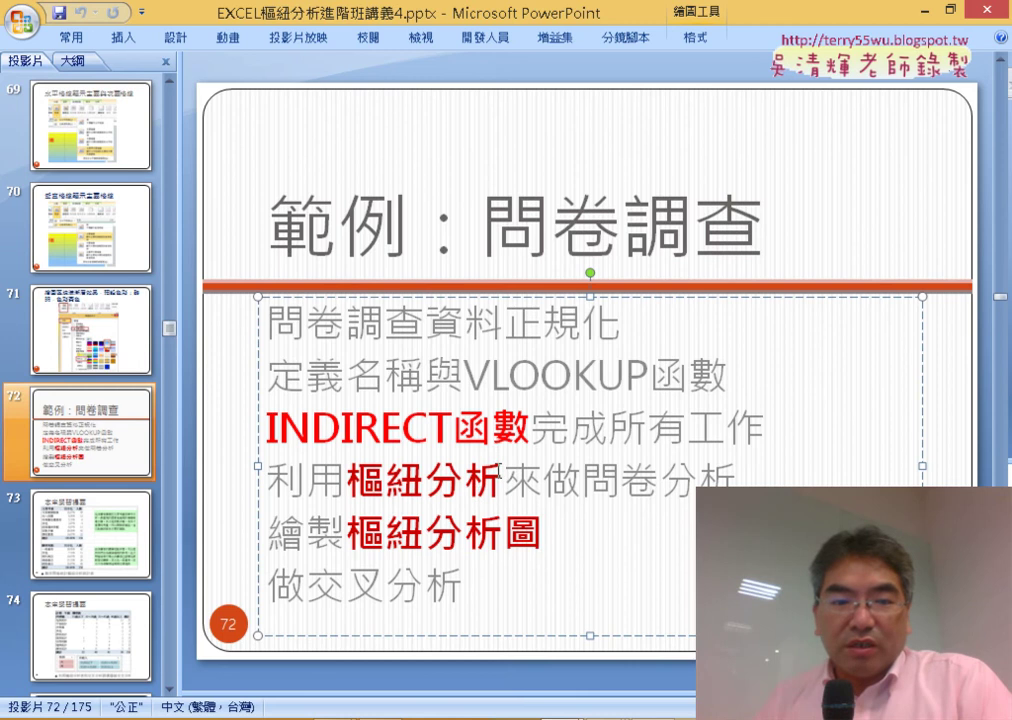
pyautogui.scroll(-2, 498, 471)
pyautogui.scroll(-1, 501, 466)
pyautogui.scroll(-1, 503, 467)
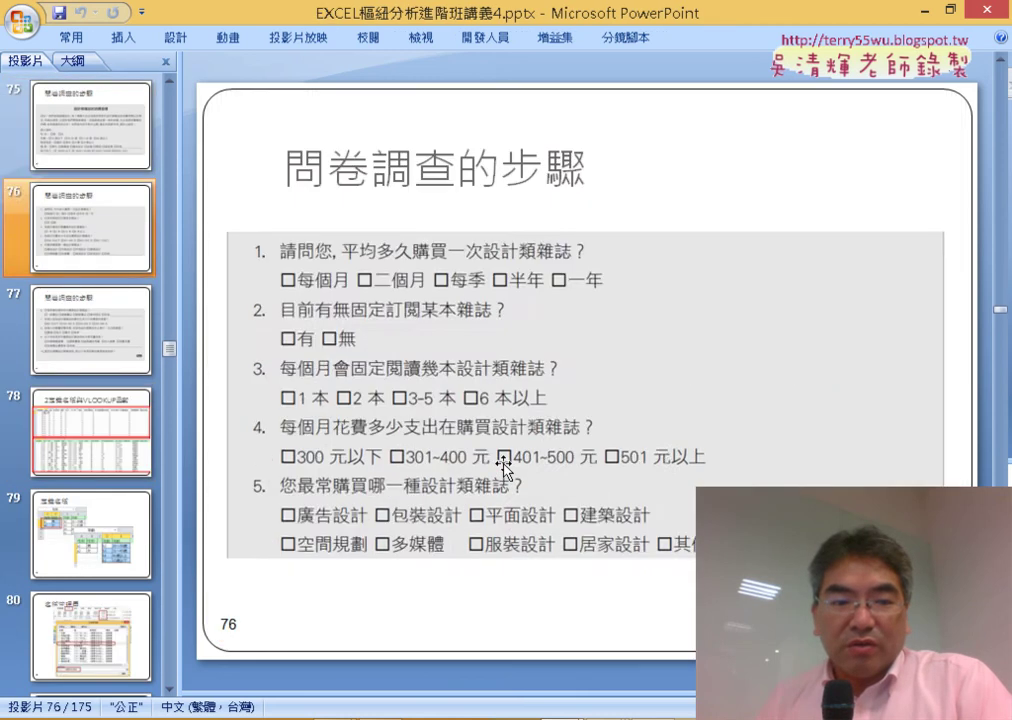
pyautogui.scroll(-3, 503, 467)
pyautogui.scroll(-2, 503, 467)
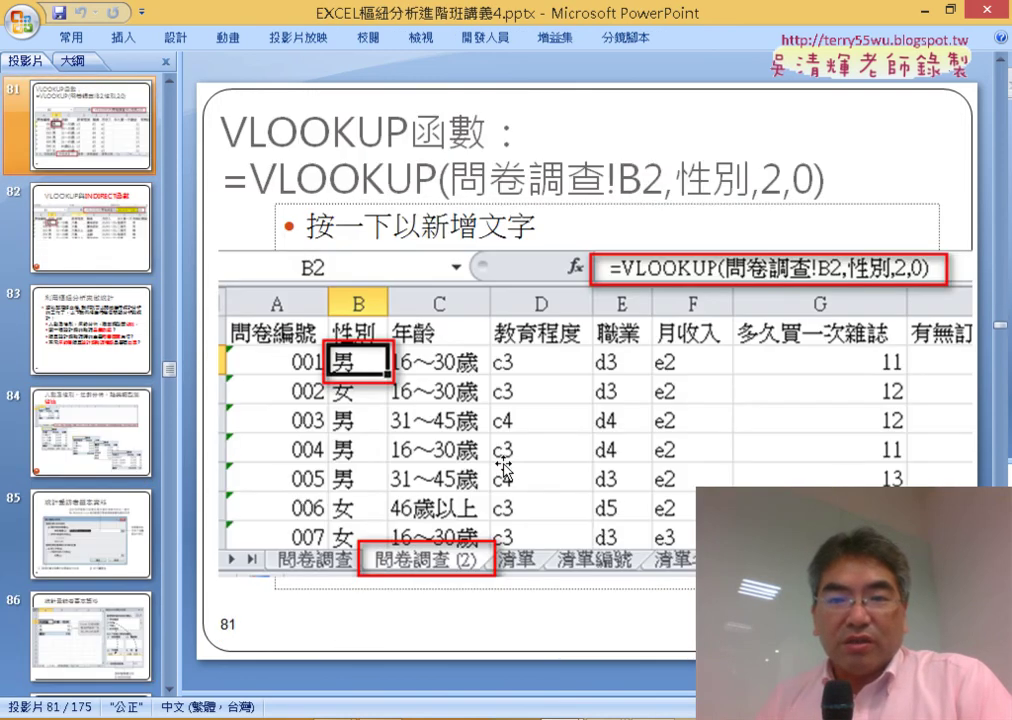
pyautogui.scroll(-1, 503, 467)
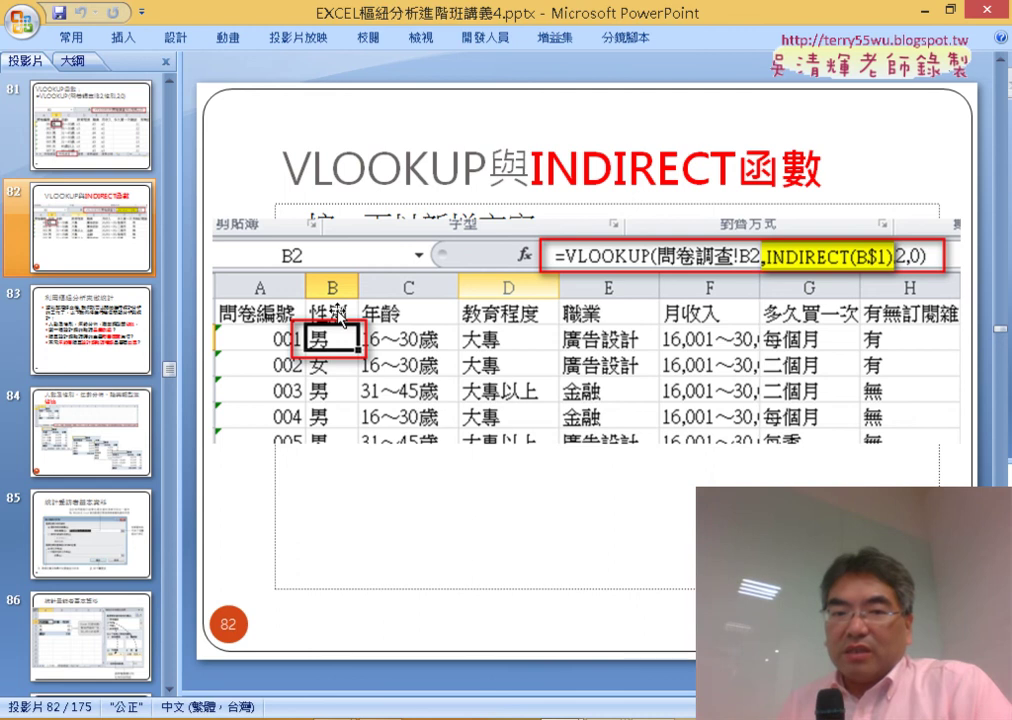
pyautogui.scroll(-1, 360, 340)
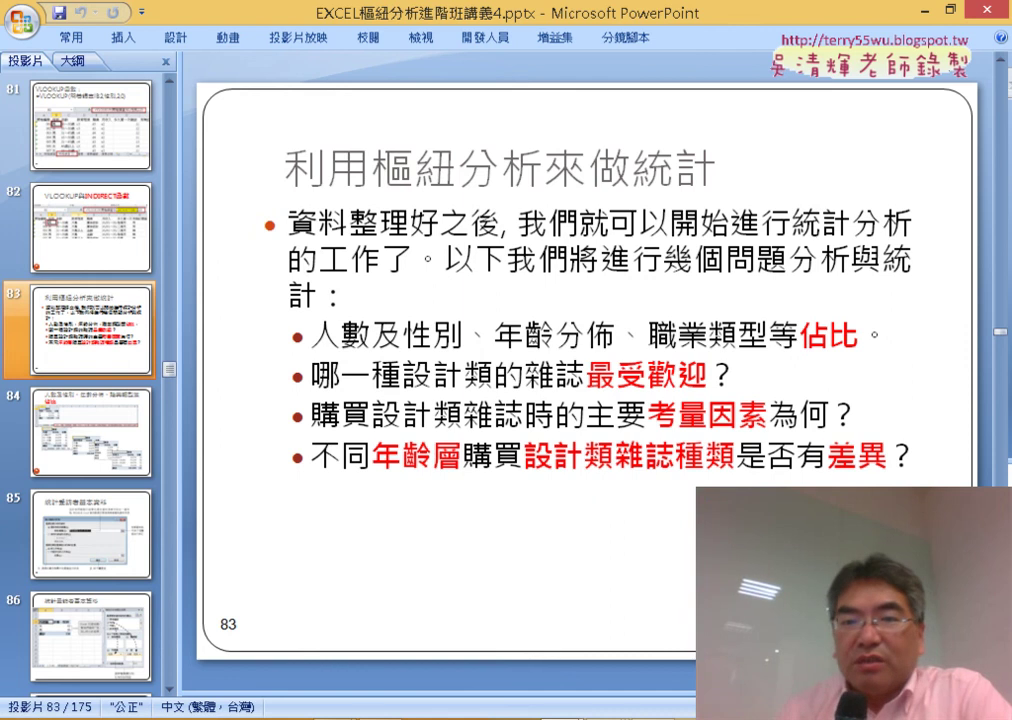
pyautogui.scroll(1, 440, 295)
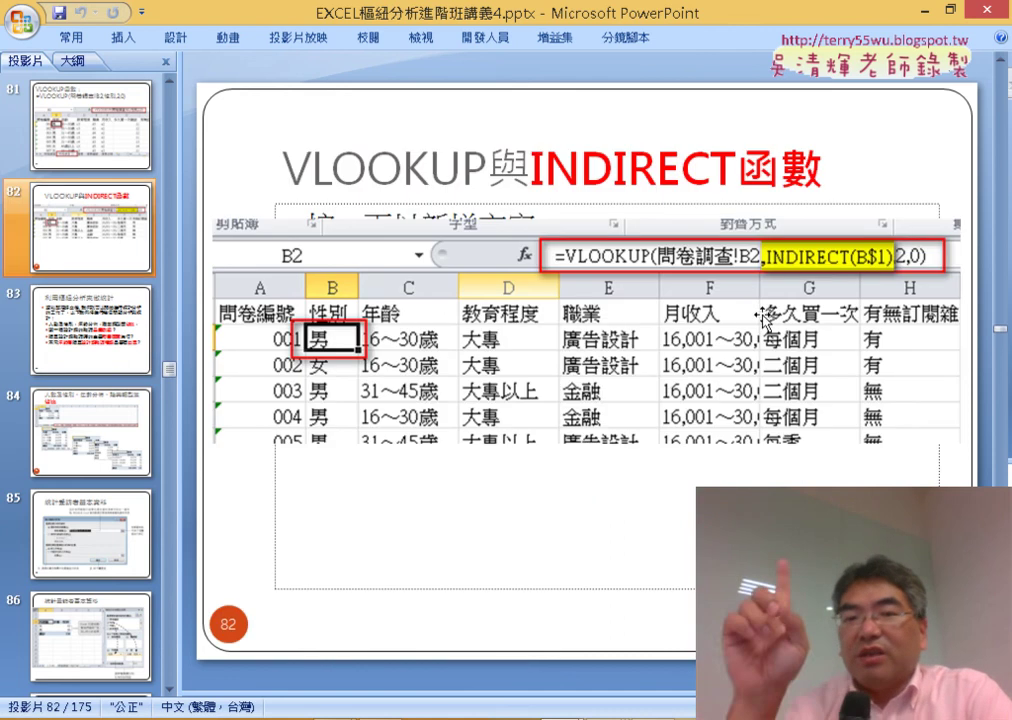